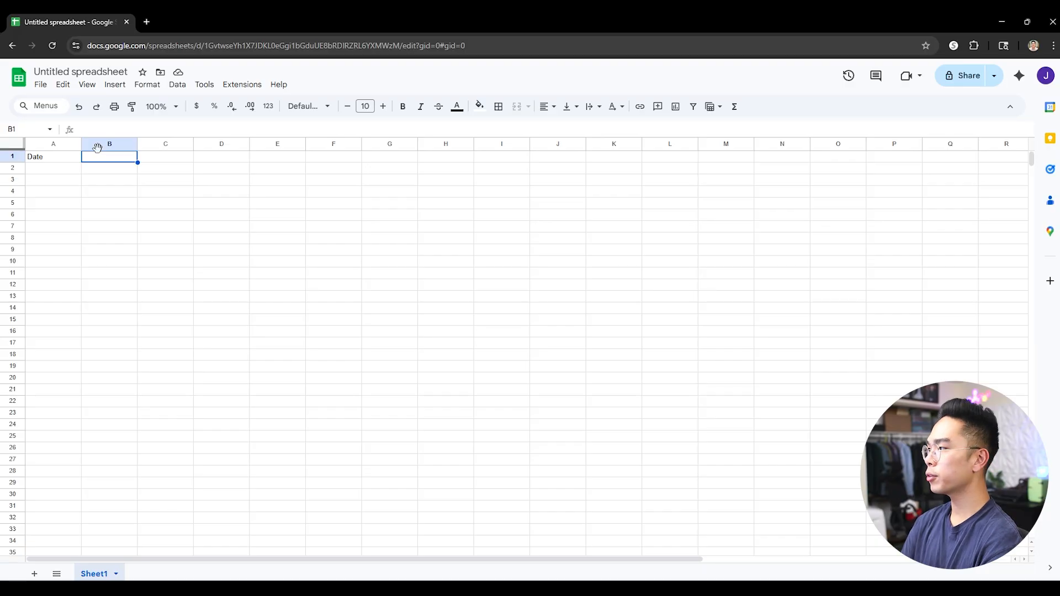
- Enter the column headers Description, Comments, Paid By, Amount and Equal? in cells B1 to F1
text(Description)
key(Tab)
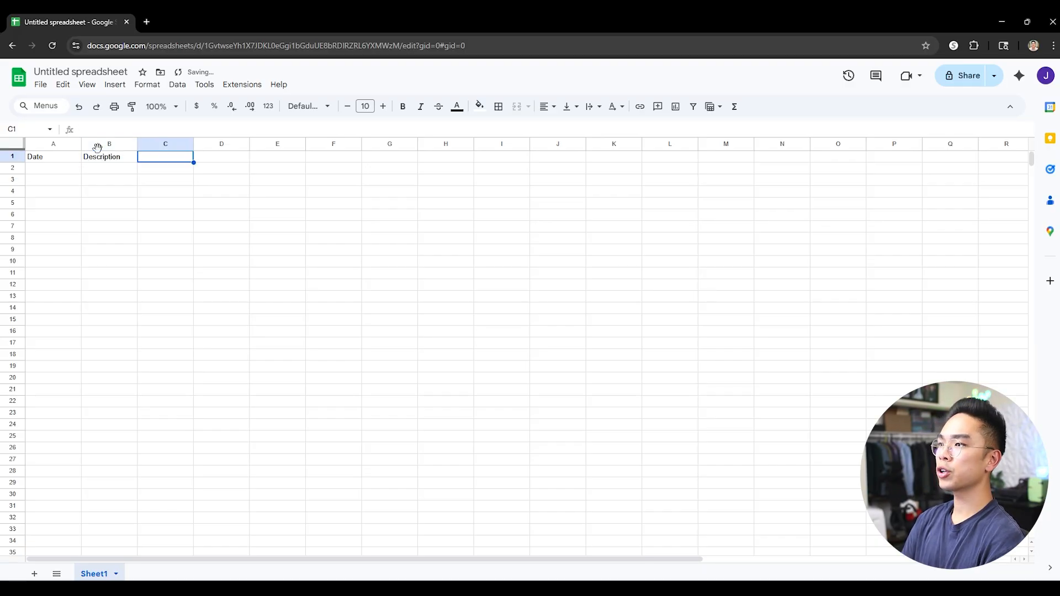
text(Comments)
key(Tab)
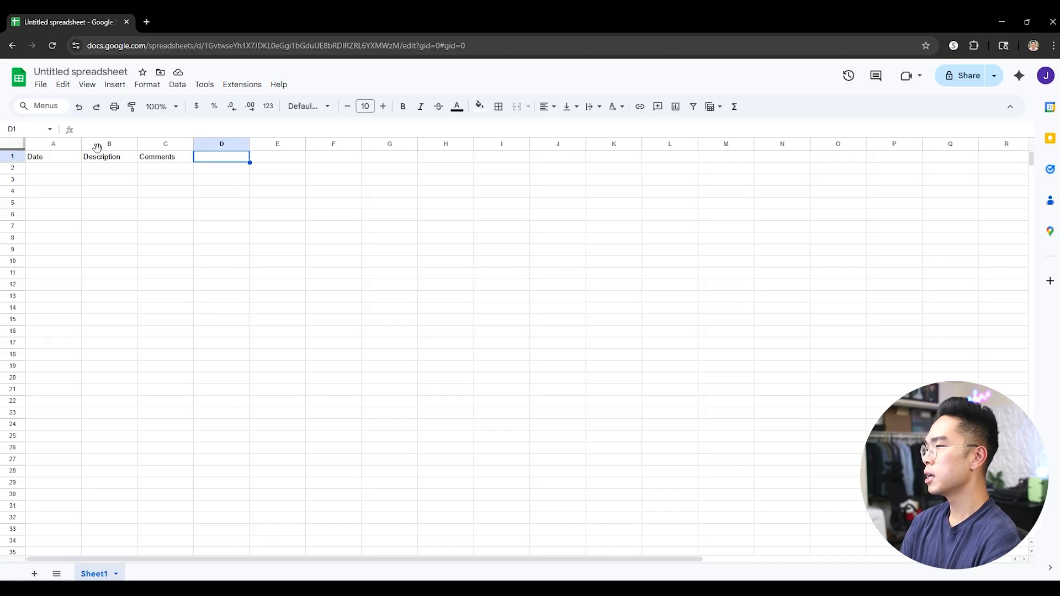
text(Paid By)
key(Tab)
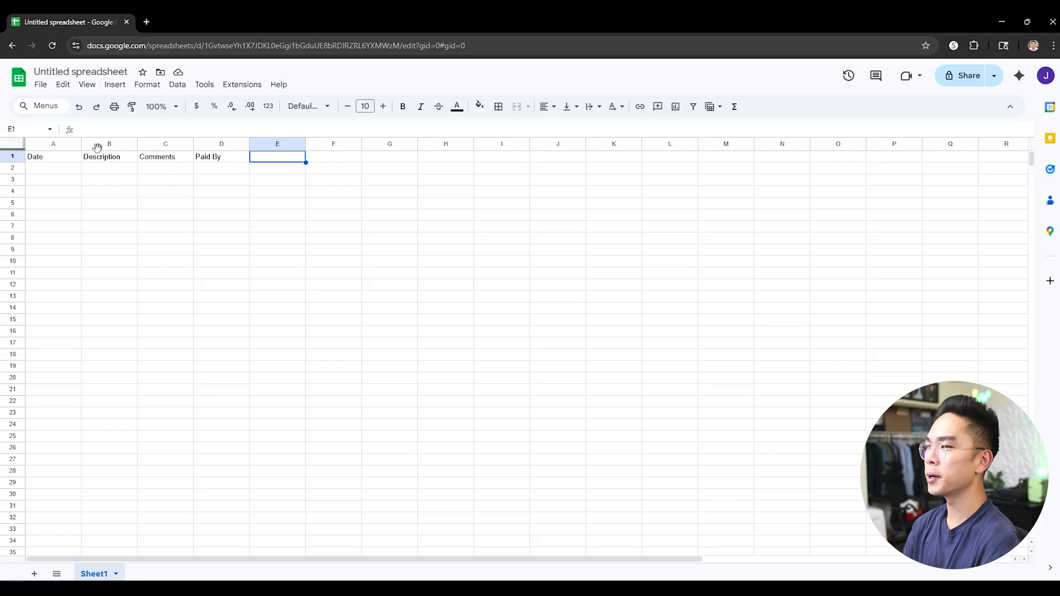
text(Amount)
key(Tab)
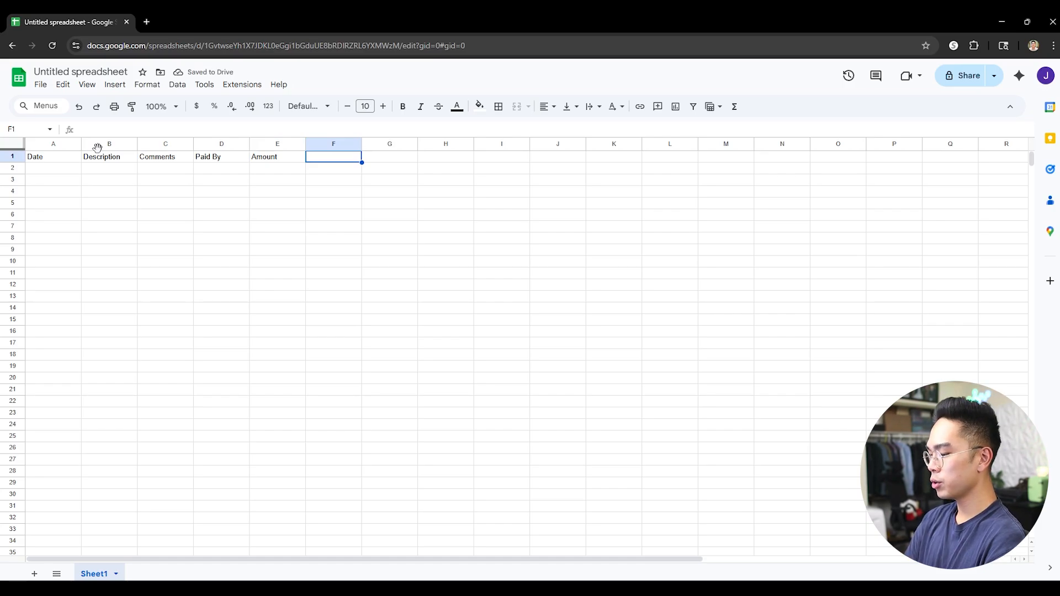
text(Equal?)
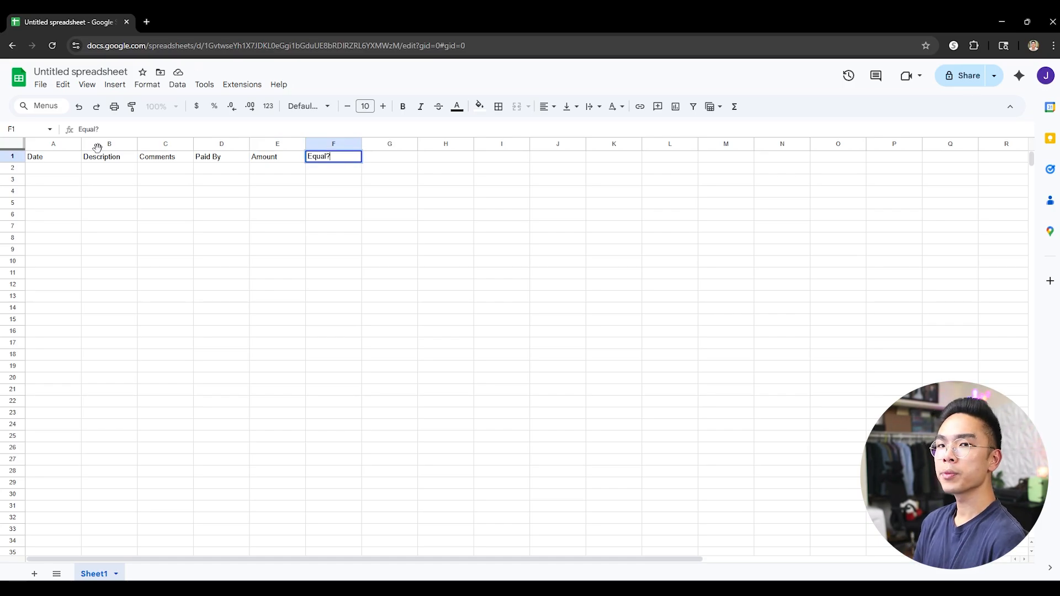
key(Return)
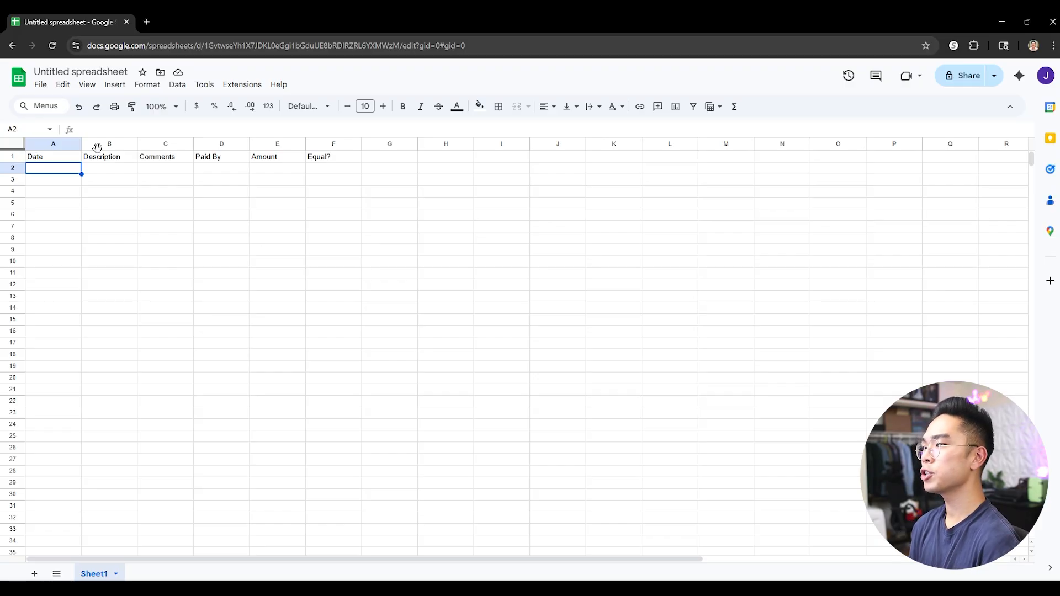
click(350, 171)
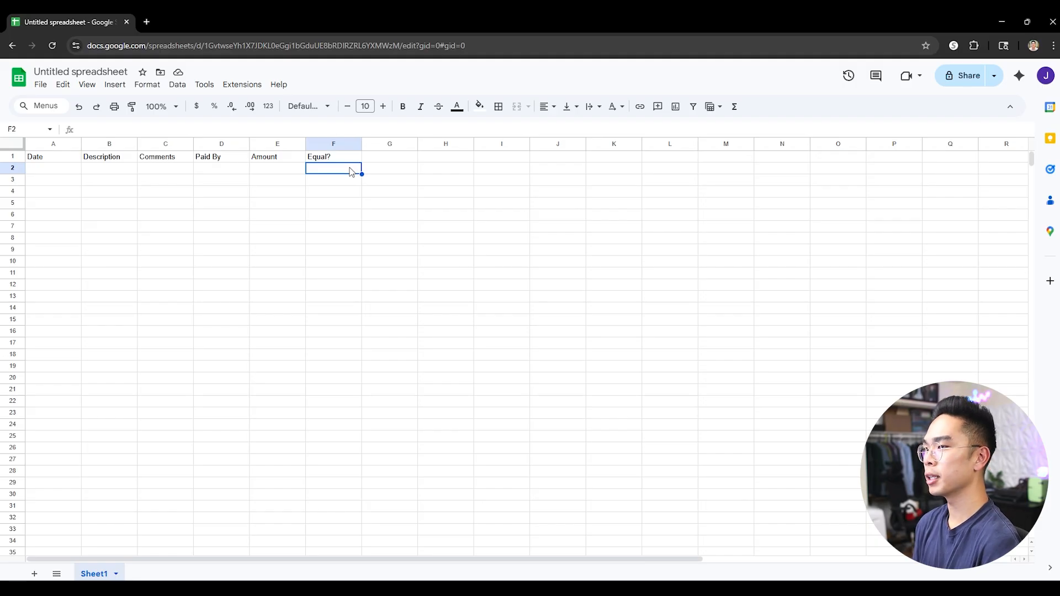
key(Up)
key(Right)
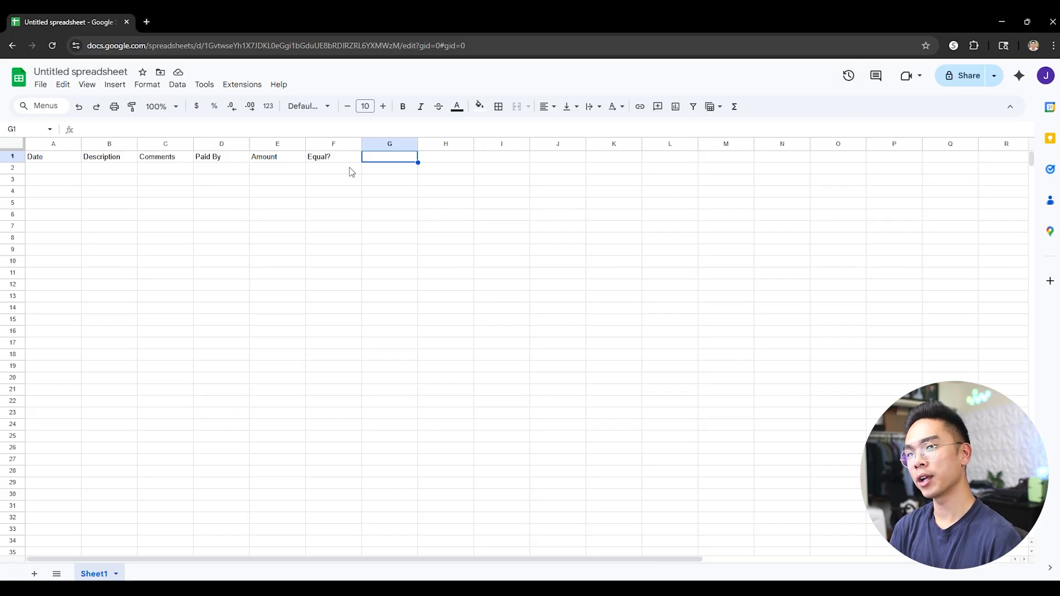
key(Left)
key(Right)
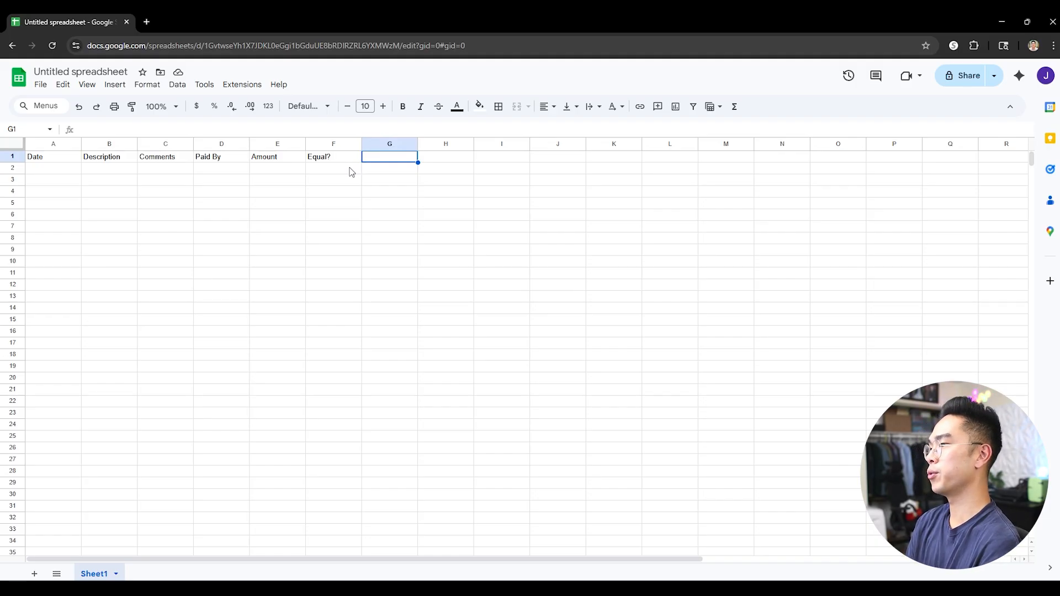
key(Left)
key(Left)
key(Left)
key(Left)
key(Left)
key(Left)
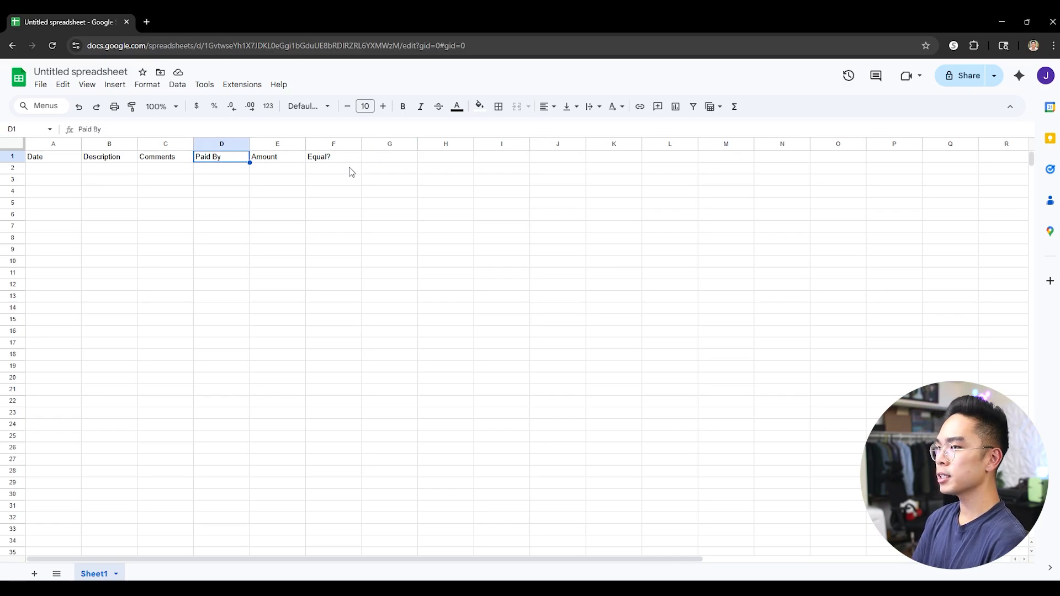
key(Right)
key(Right)
key(Right)
key(Right)
key(Right)
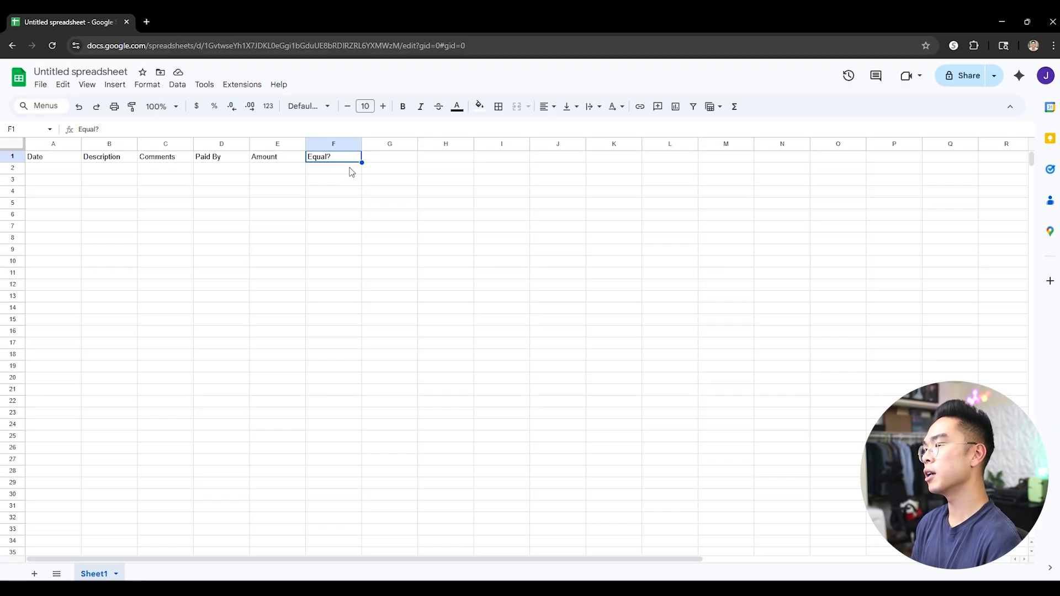
- Enter the header % in cell G1 and the header $ in cell H1
key(Right)
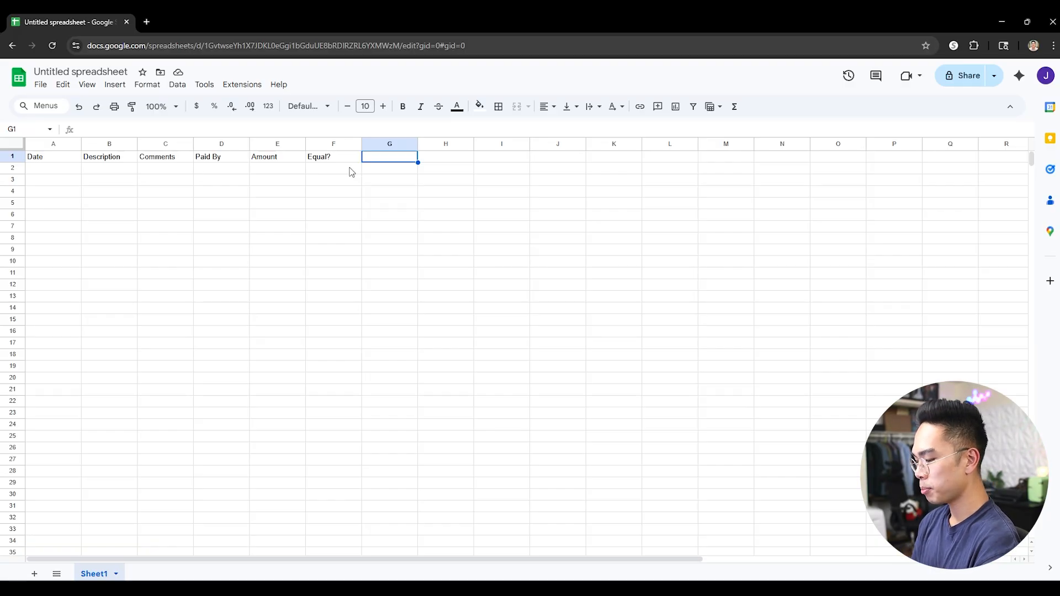
text(%)
key(Tab)
key(Left)
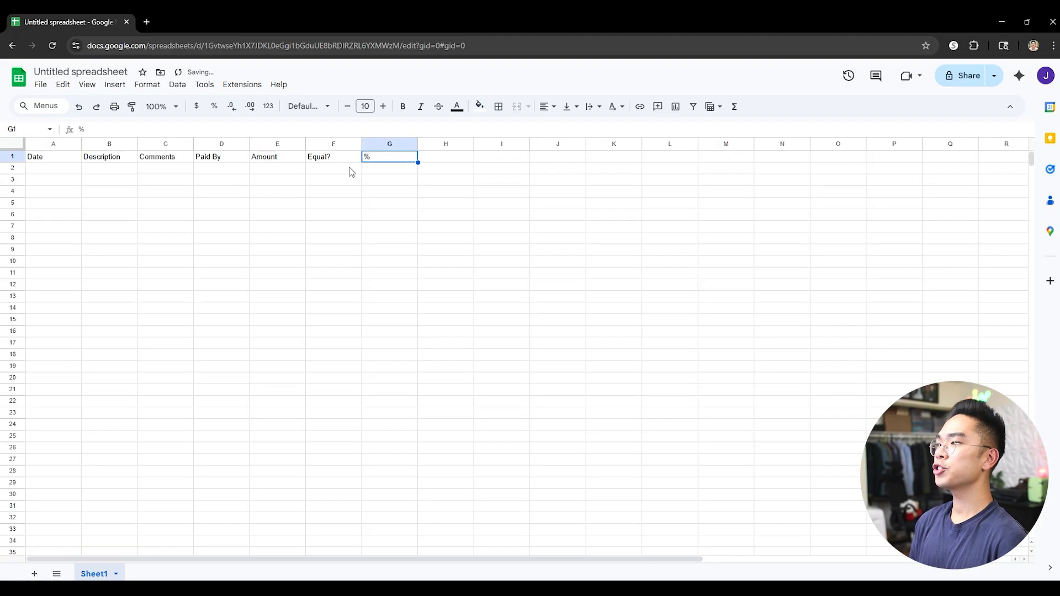
click(351, 172)
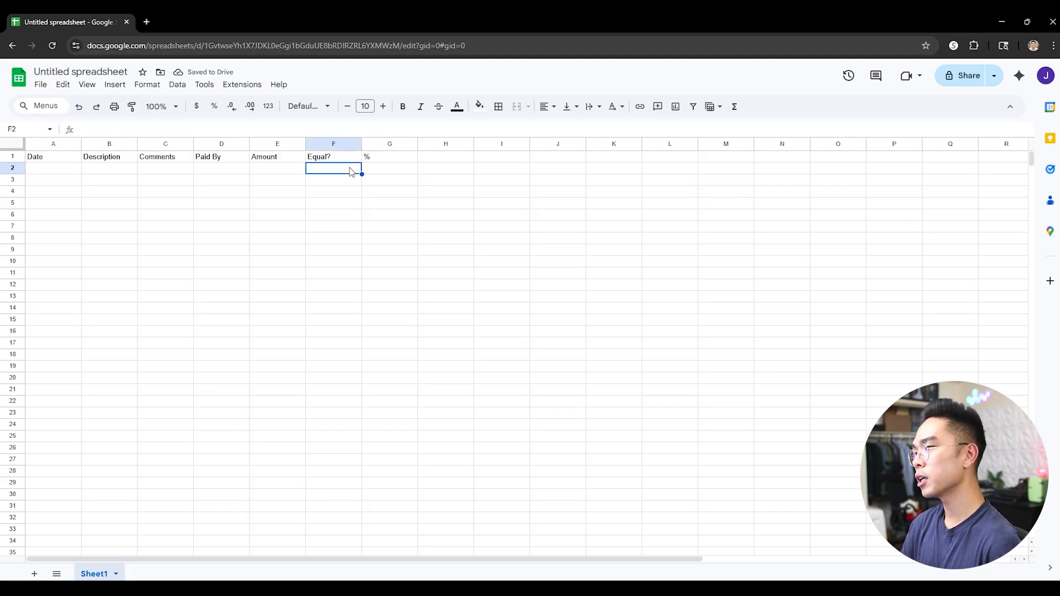
click(381, 167)
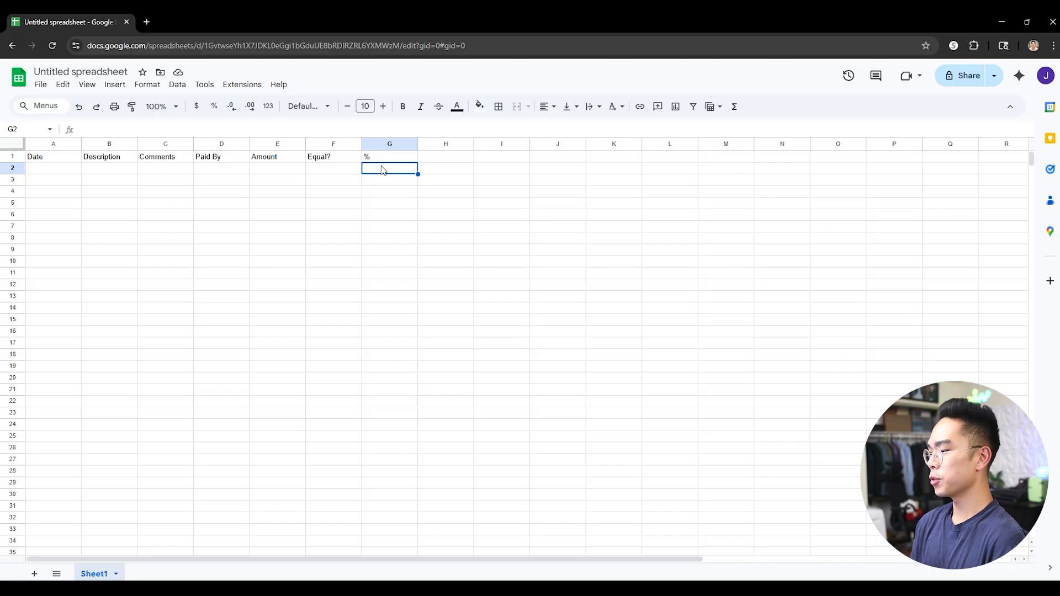
key(Up)
key(Right)
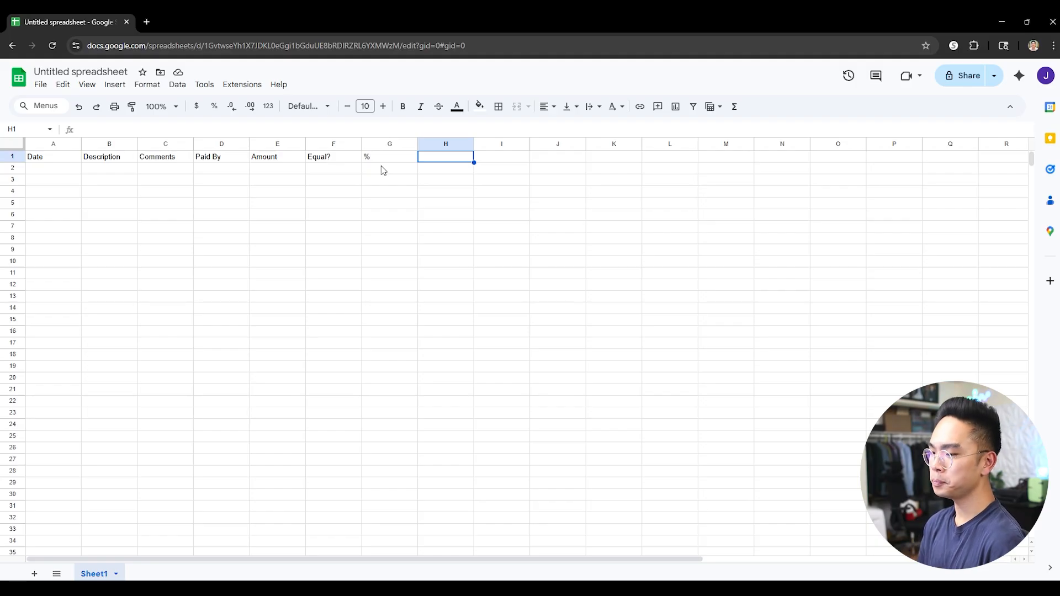
text($)
key(Return)
key(Up)
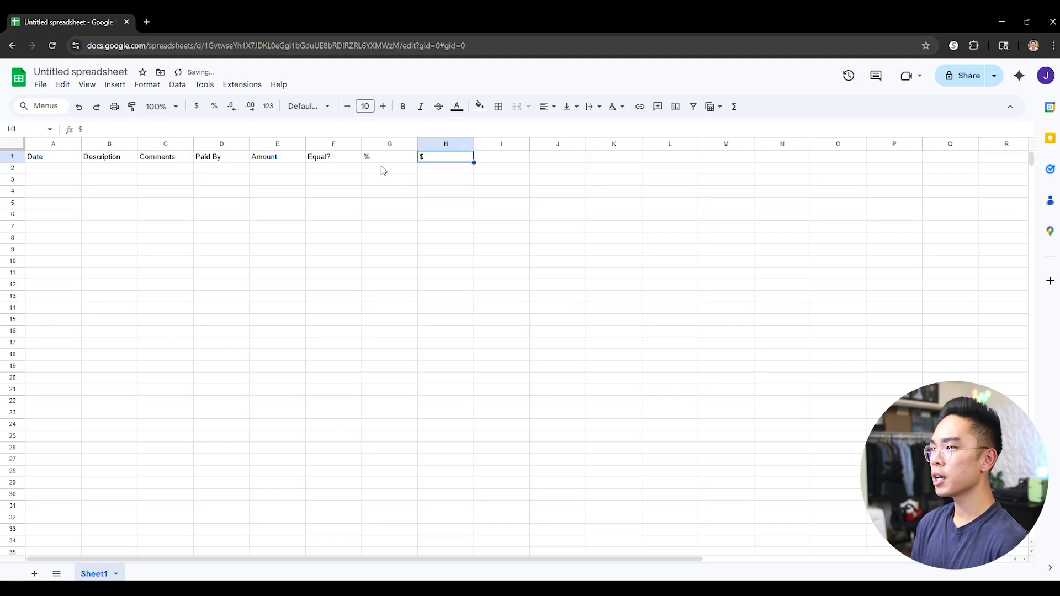
- Replace the headers in G1 and H1 with the person's first name followed by % and $ respectively
key(Left)
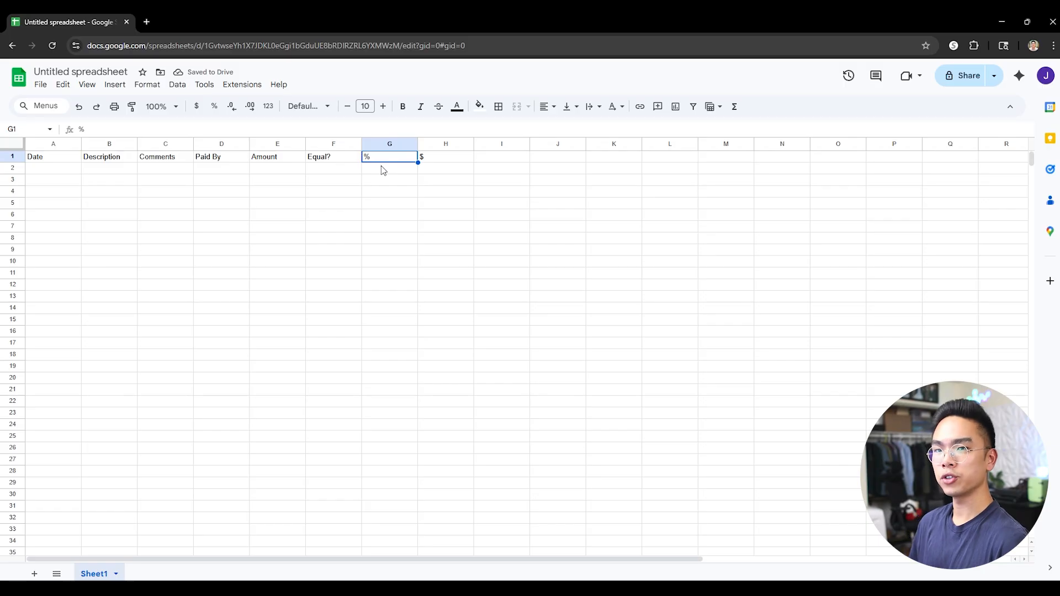
text(Jermey %)
key(Tab)
key(Left)
text(Jeremy %)
key(Tab)
text(Jeremy $)
key(Tab)
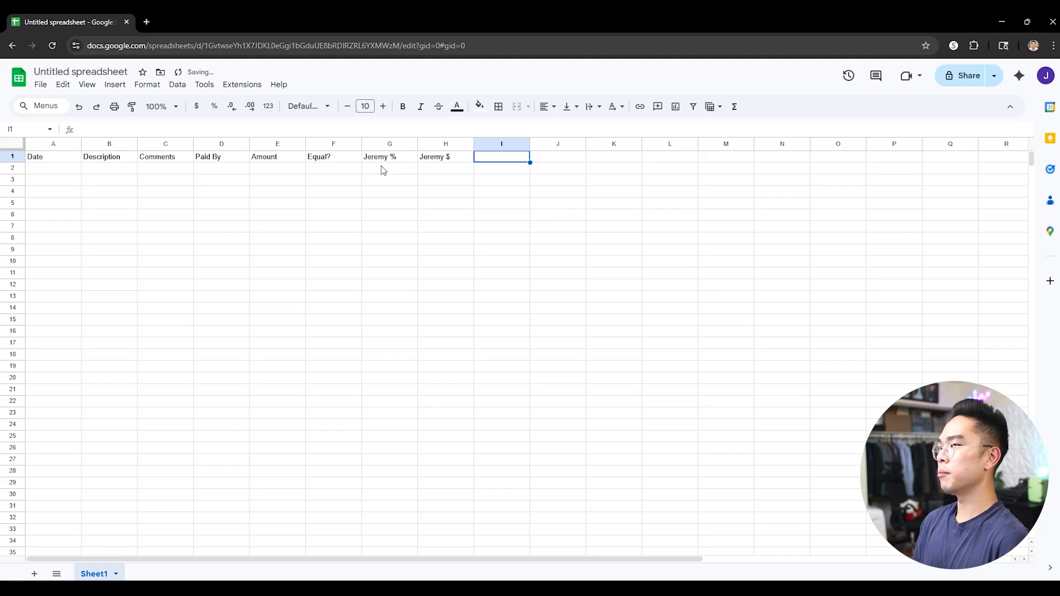
- Enter the person's first name in possessive form followed by Due as the header in I1, and Paid in J1
key(Left)
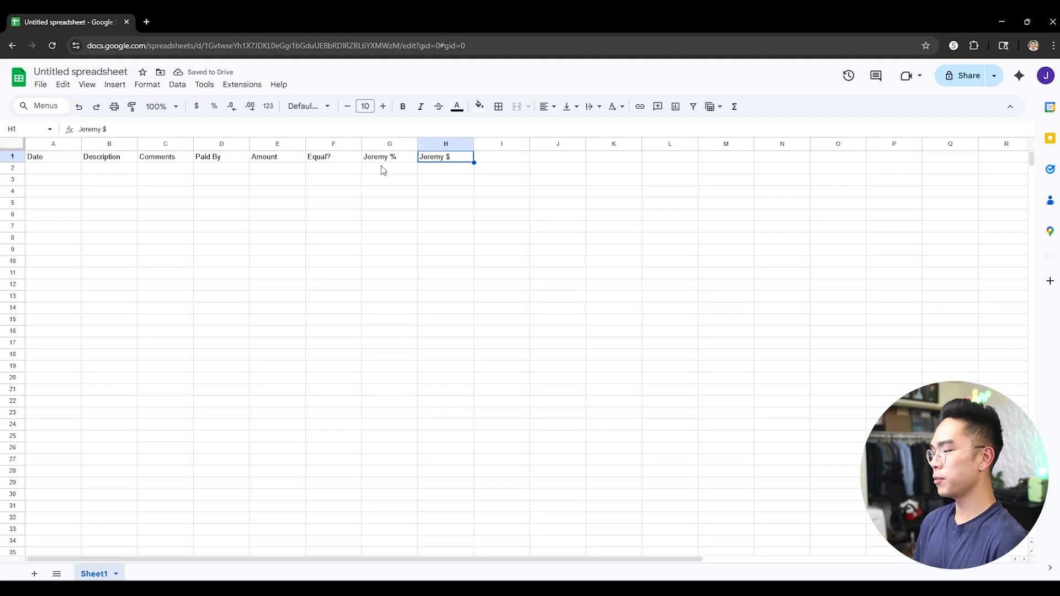
key(Down)
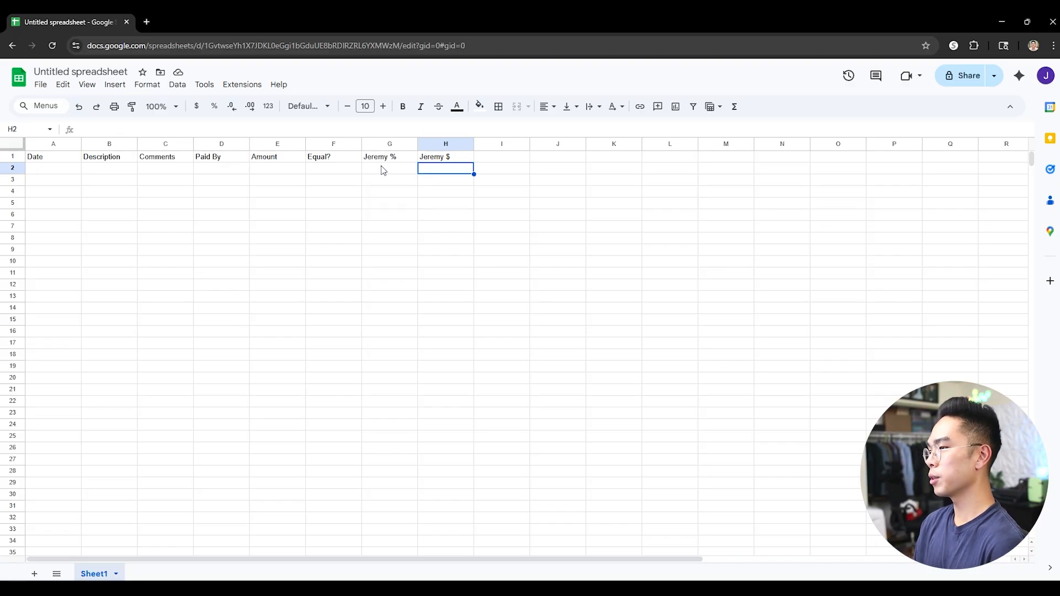
key(Up)
key(Right)
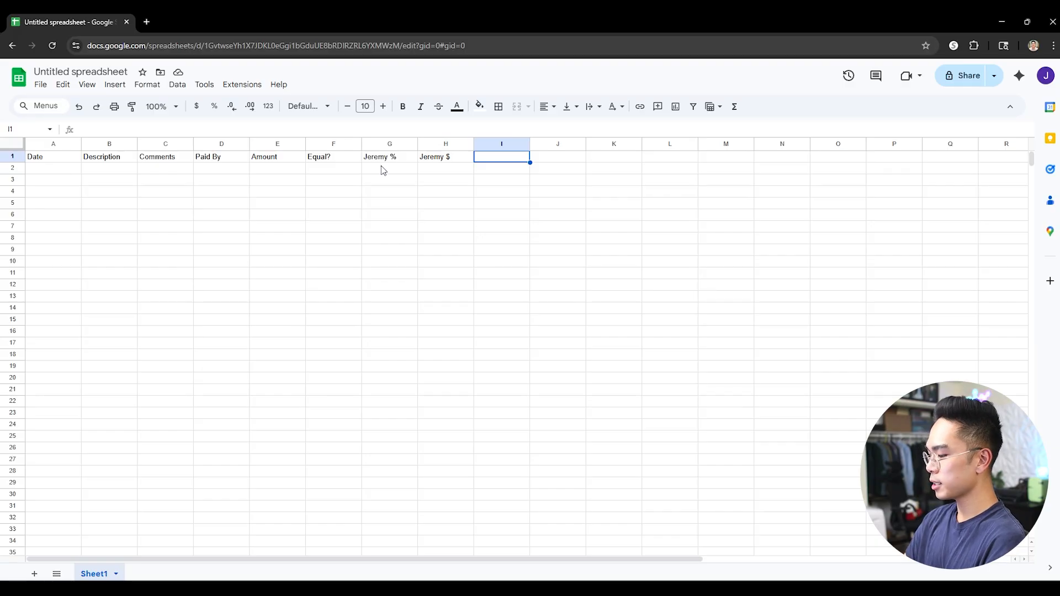
text(Jeremy'Z)
key(BackSpace)
text(s Due)
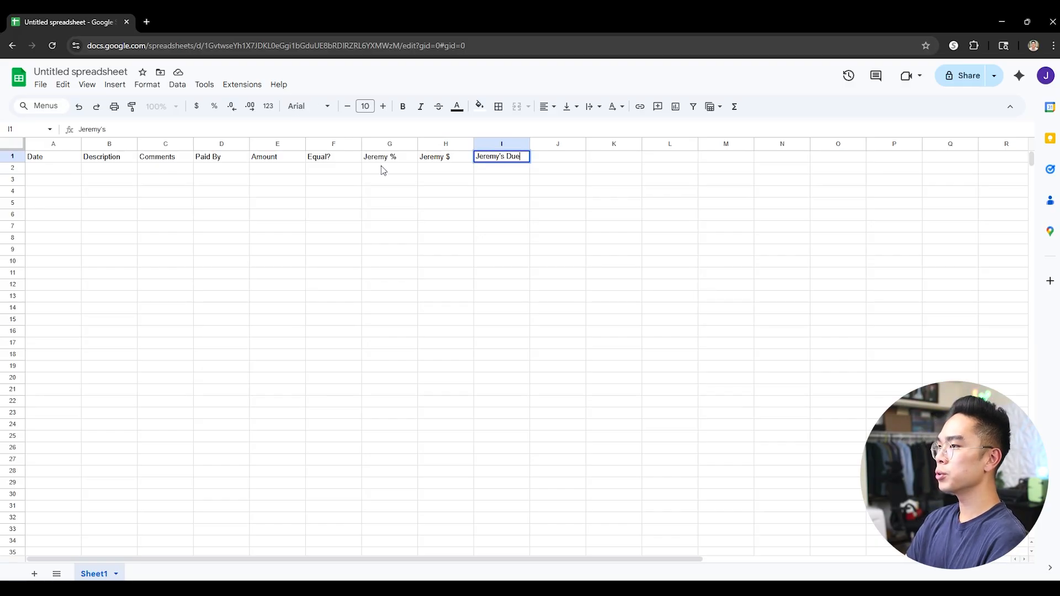
key(Return)
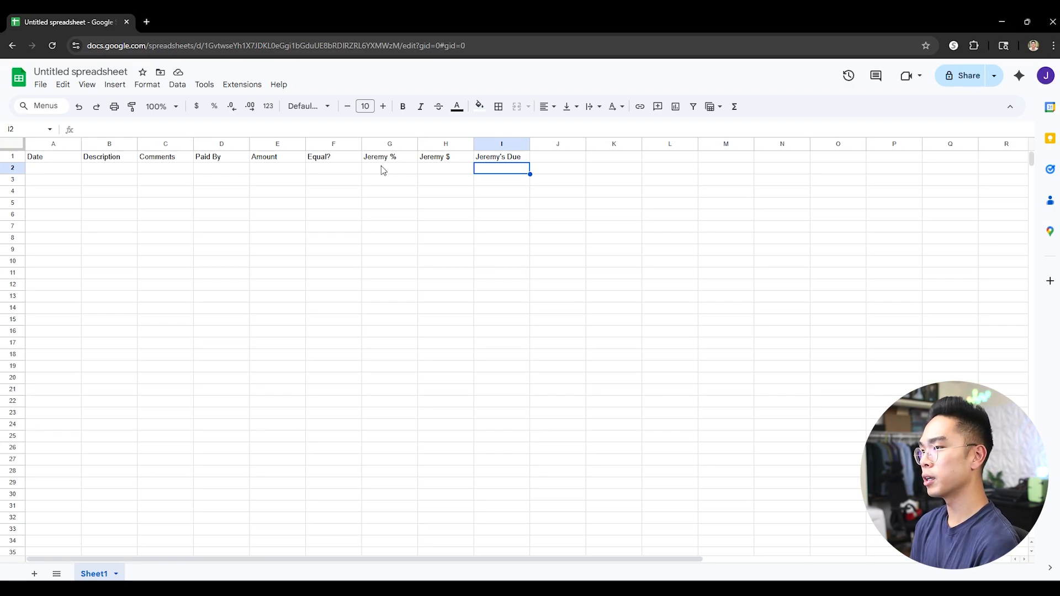
key(Up)
key(Right)
text(Paid)
key(Return)
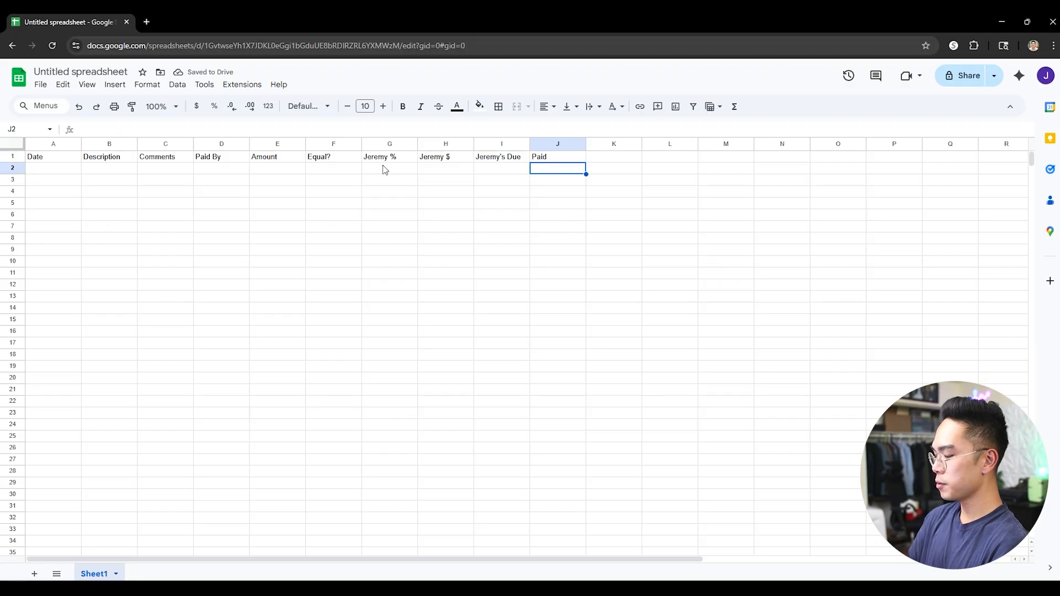
key(Up)
key(Left)
key(Left)
key(Left)
key(Left)
key(Right)
key(Right)
key(Right)
key(Right)
key(Left)
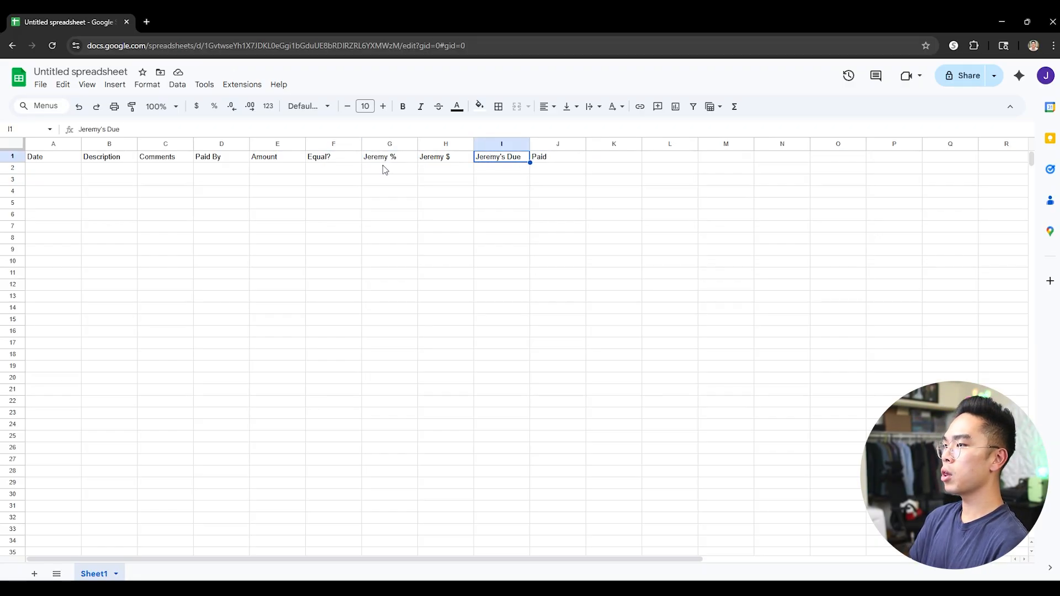
key(Left)
key(Left)
key(Left)
key(Right)
key(Right)
key(Right)
key(Right)
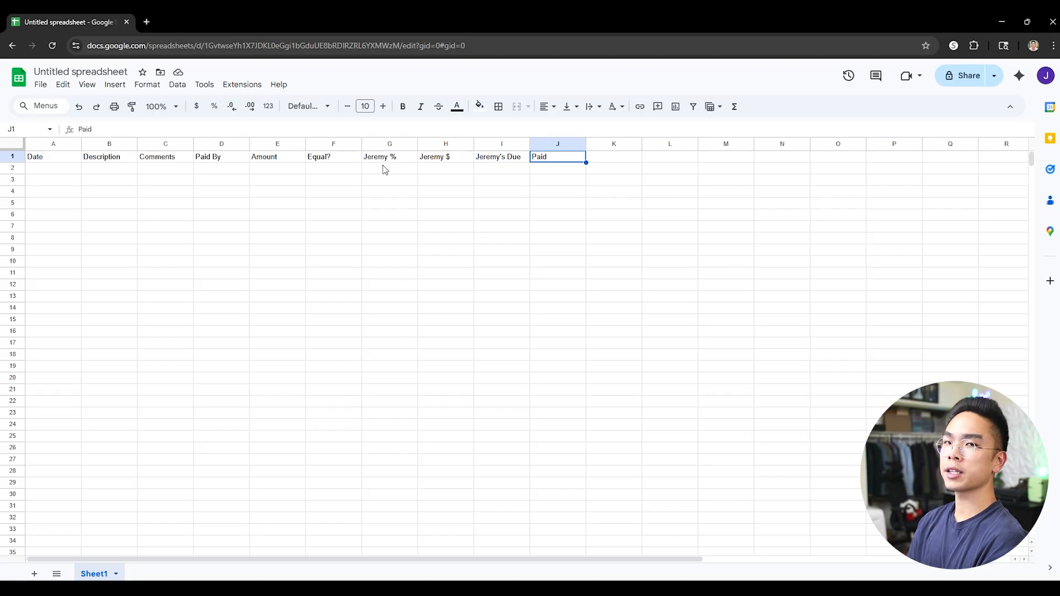
drag(391, 159, 584, 161)
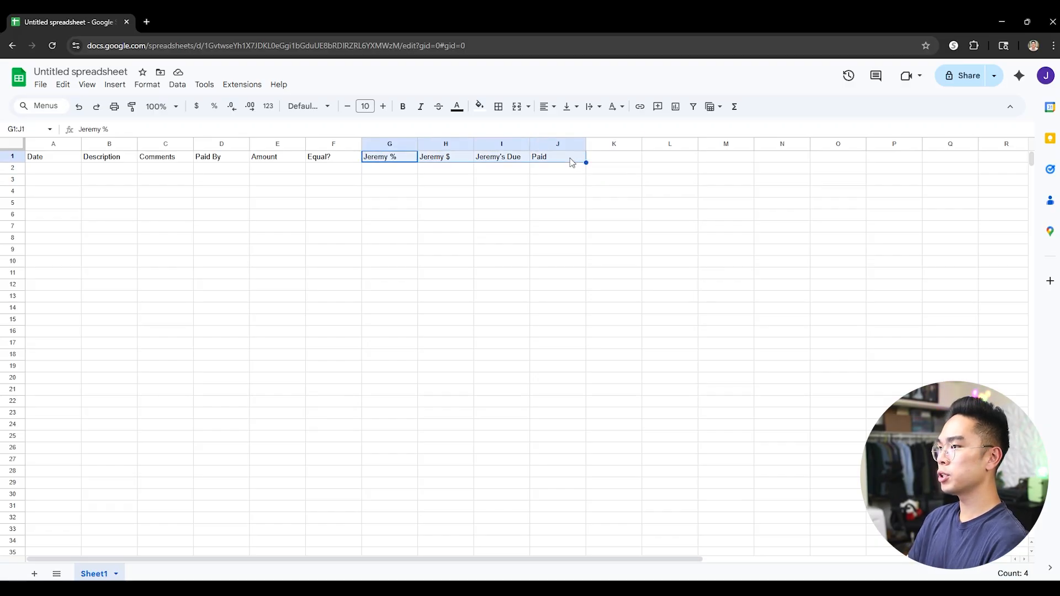
click(572, 161)
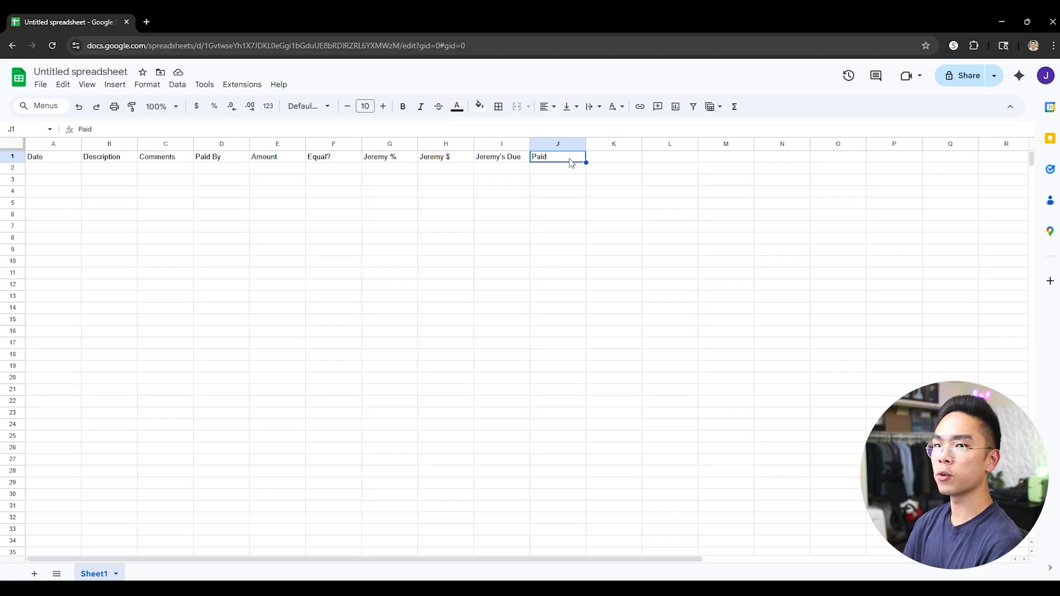
- Make all header cells in A1:J1 bold
drag(36, 160, 544, 150)
click(401, 107)
click(401, 108)
click(334, 192)
- Set the font size of the headers in A1:J1 to 12
drag(57, 159, 543, 152)
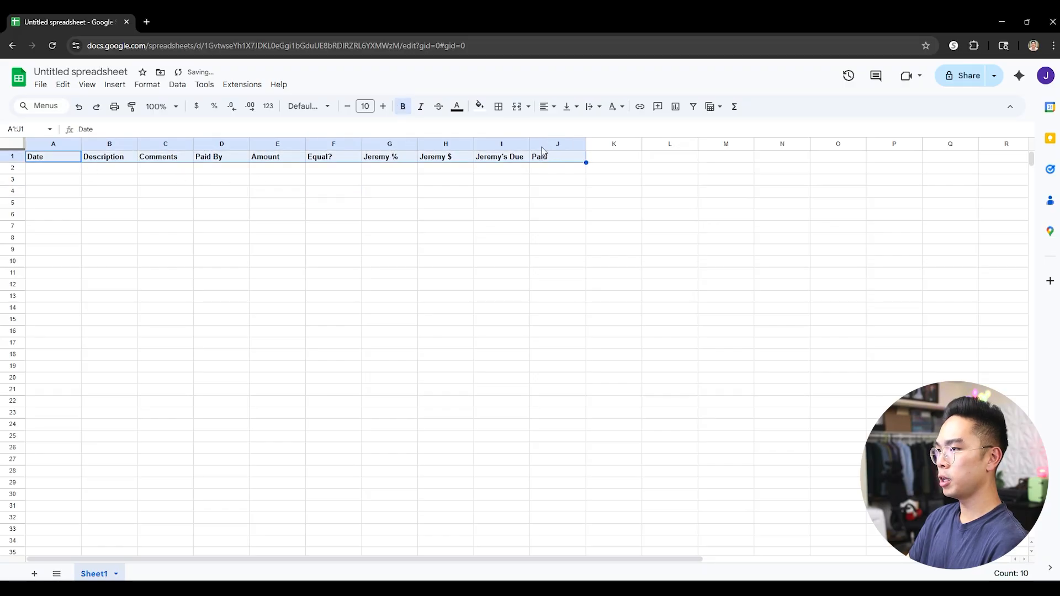
click(383, 109)
click(383, 108)
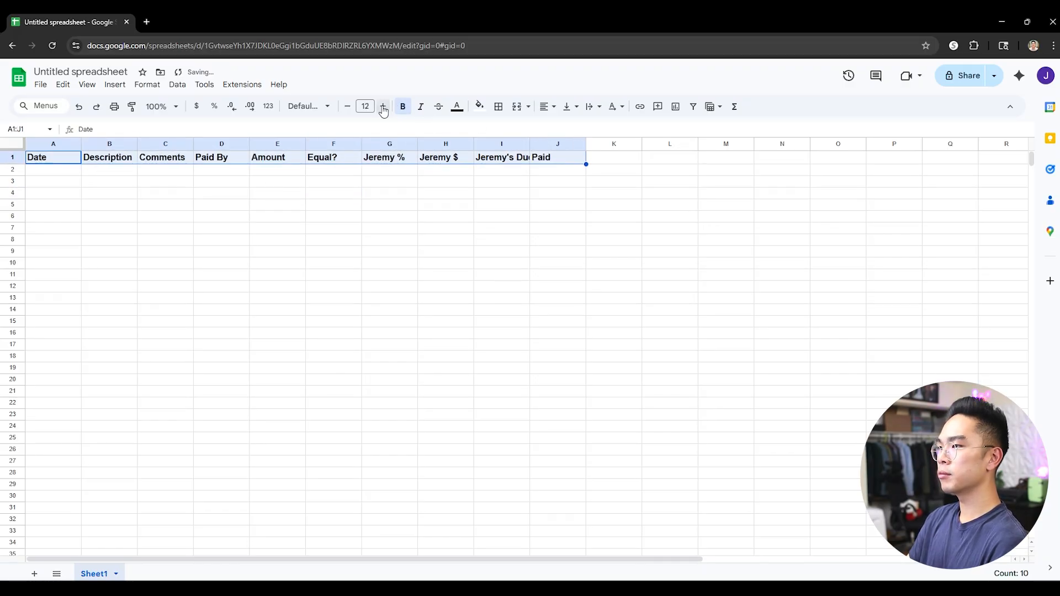
click(384, 110)
click(384, 110)
click(350, 108)
click(349, 109)
- Widen column I slightly so its full header fits inside the cell
click(506, 205)
drag(530, 144, 536, 144)
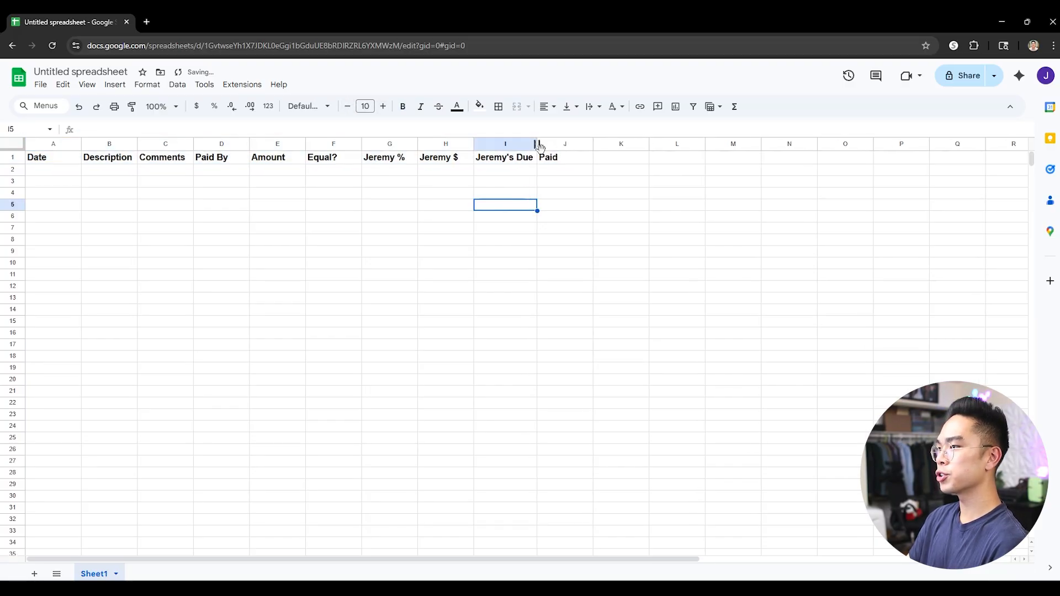
click(579, 185)
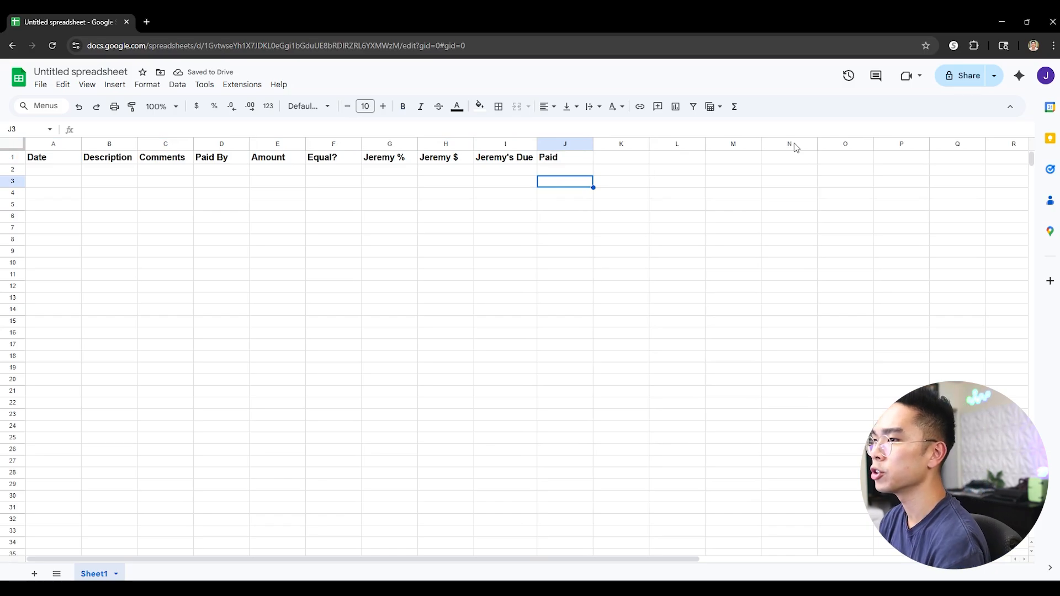
- Put the person's first name before Paid in the J1 header and fit column J to its text
drag(390, 145, 544, 160)
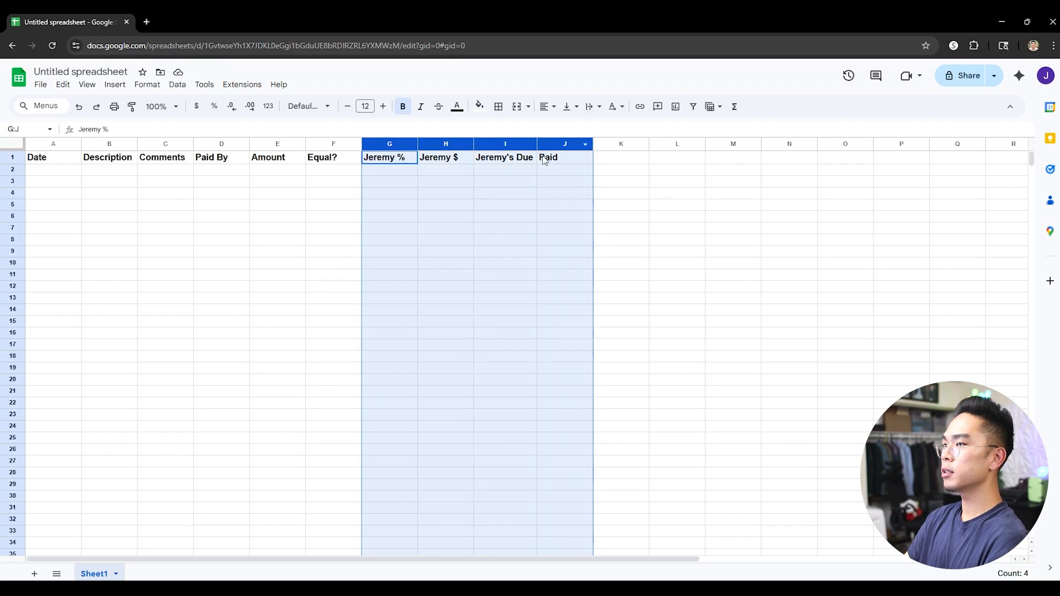
click(544, 159)
click(81, 129)
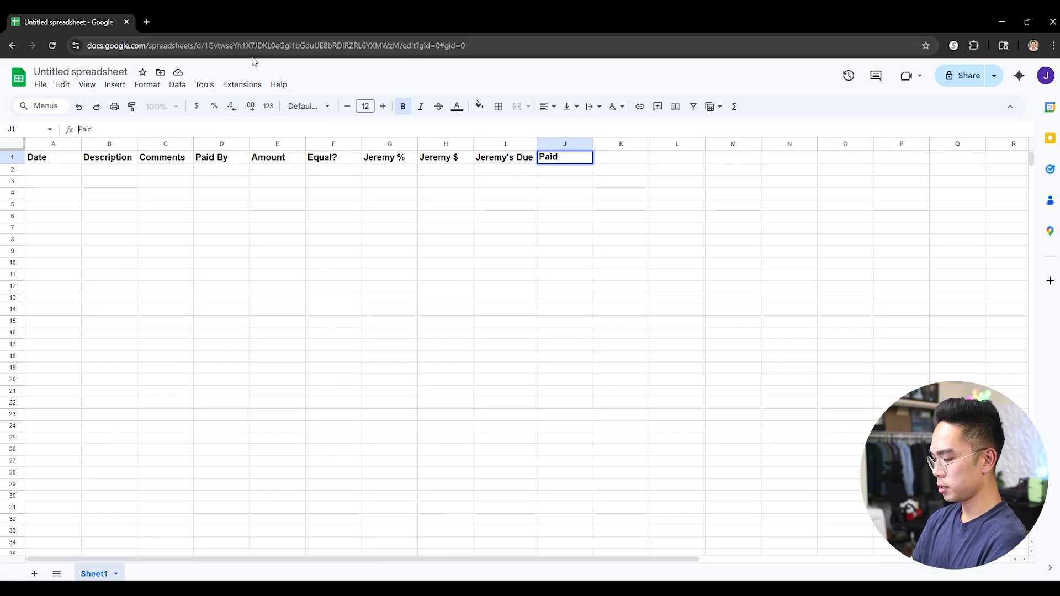
text(Jeremy)
key(Return)
double_click(593, 144)
- Fill columns G through J with light blue
drag(390, 144, 561, 143)
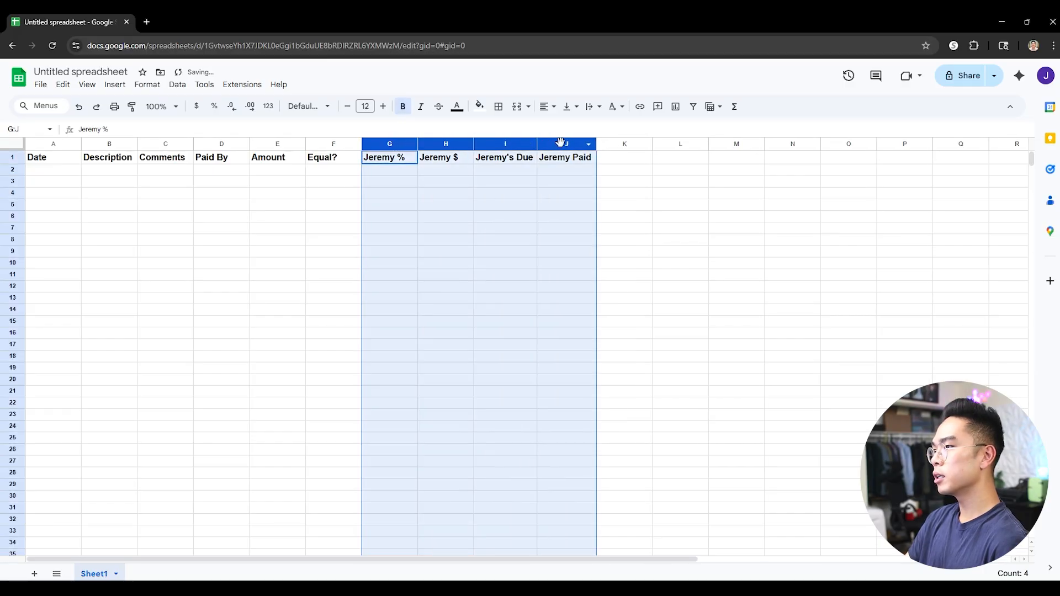
click(480, 106)
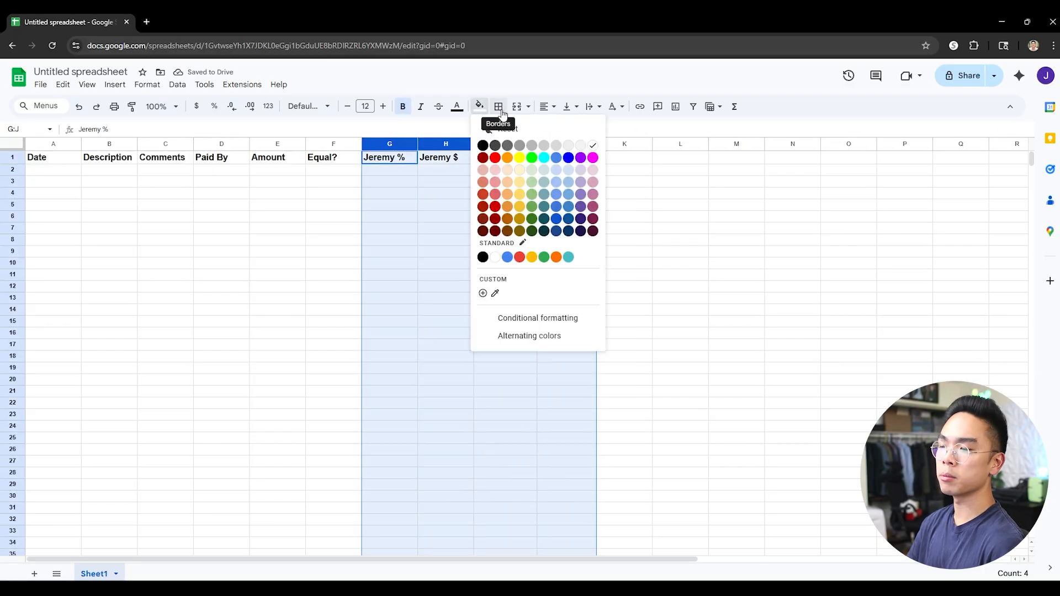
click(568, 170)
click(568, 216)
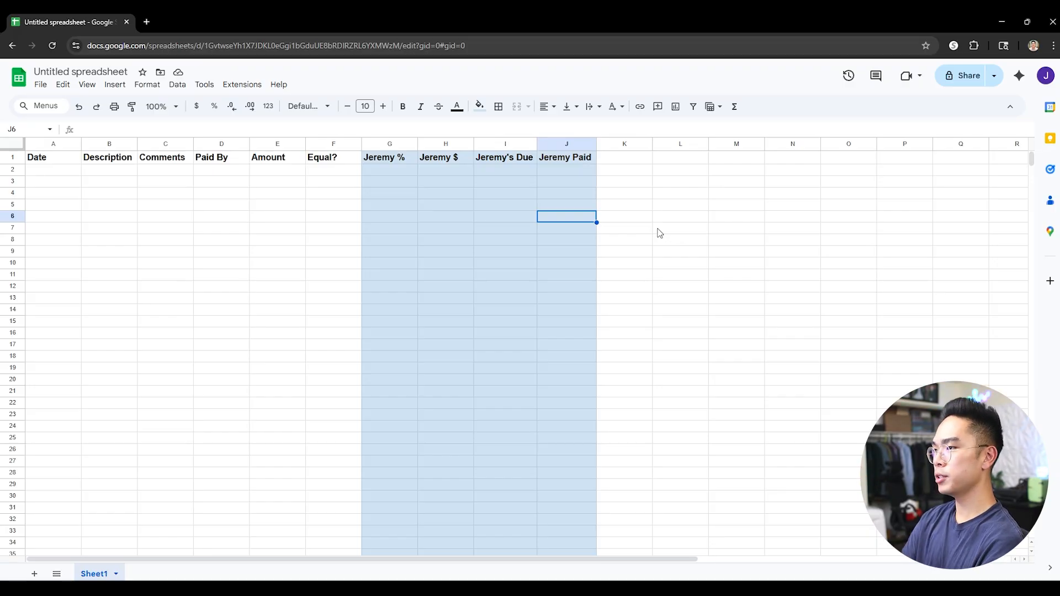
- Fill columns A through F with light orange
click(389, 169)
drag(53, 144, 333, 144)
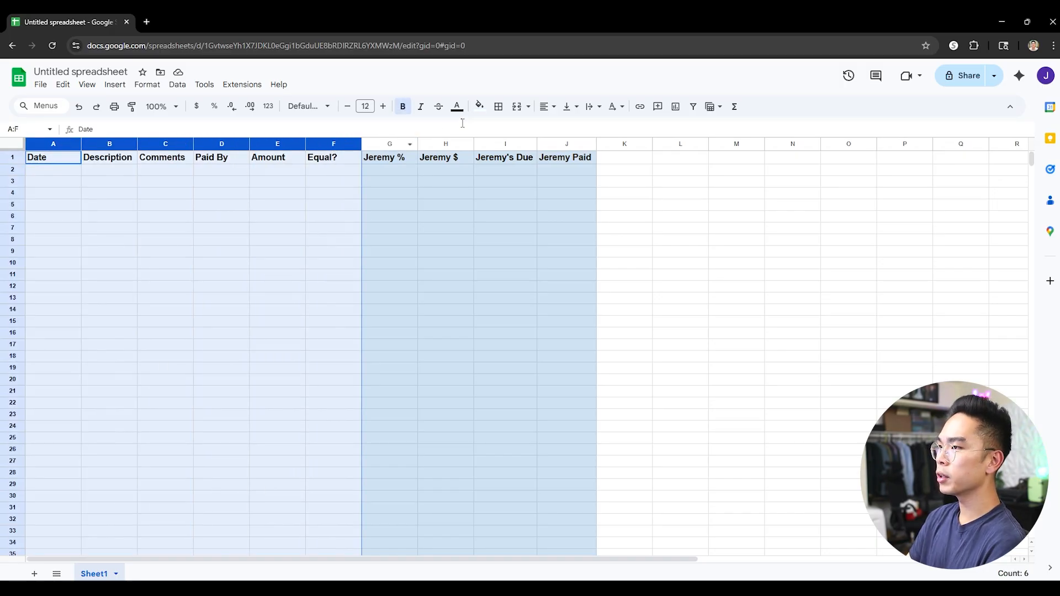
click(479, 106)
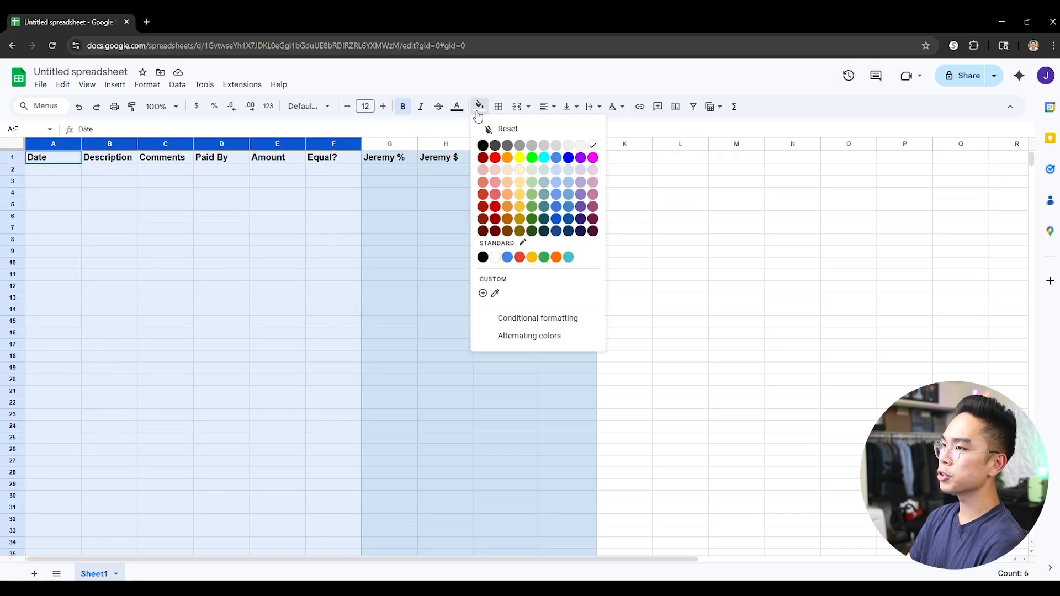
click(507, 170)
click(557, 202)
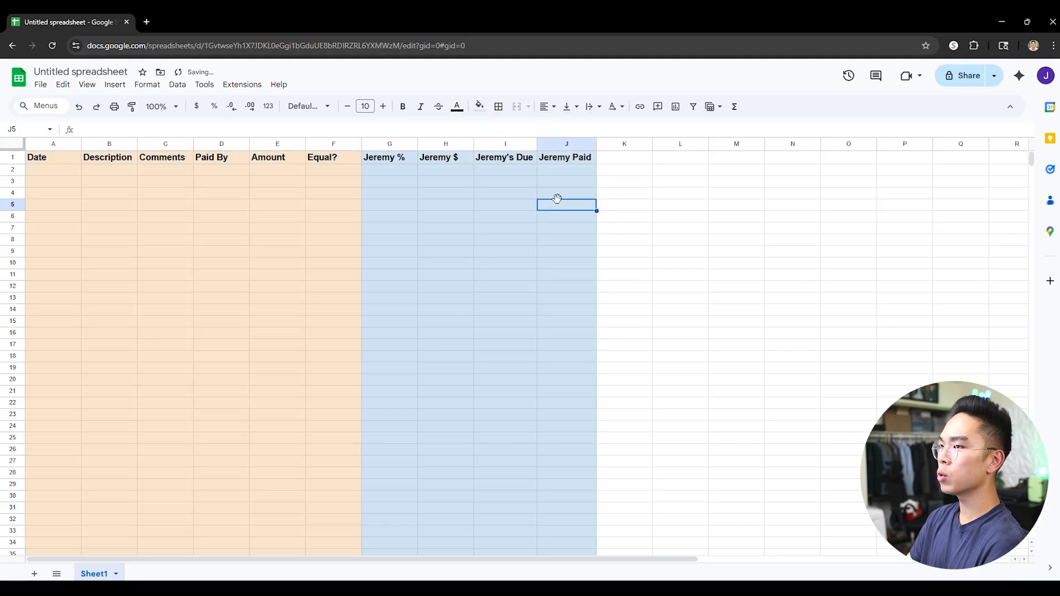
- Insert one blank row above the header row
right_click(13, 159)
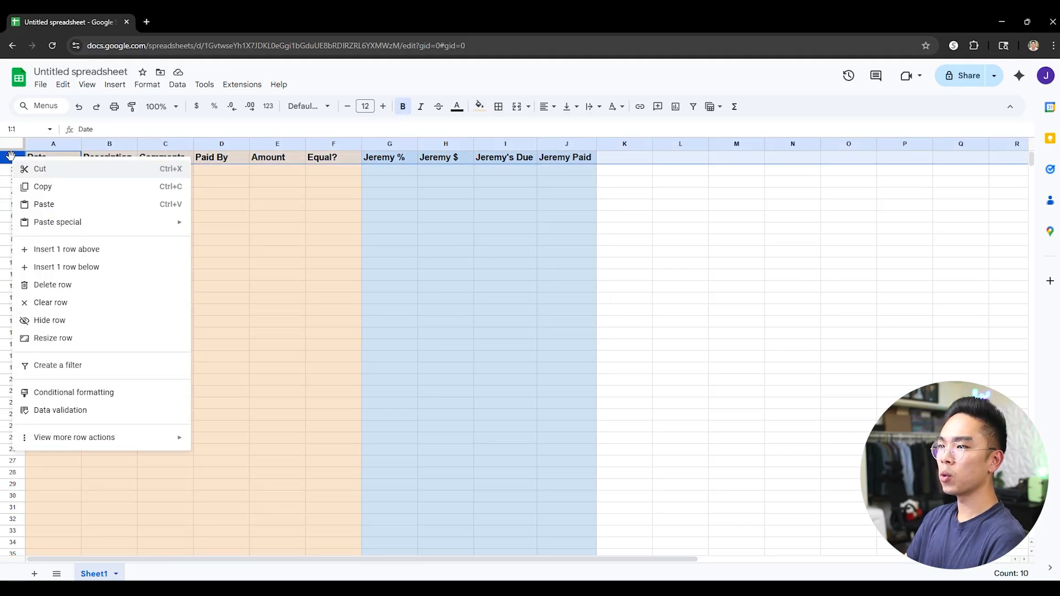
click(92, 251)
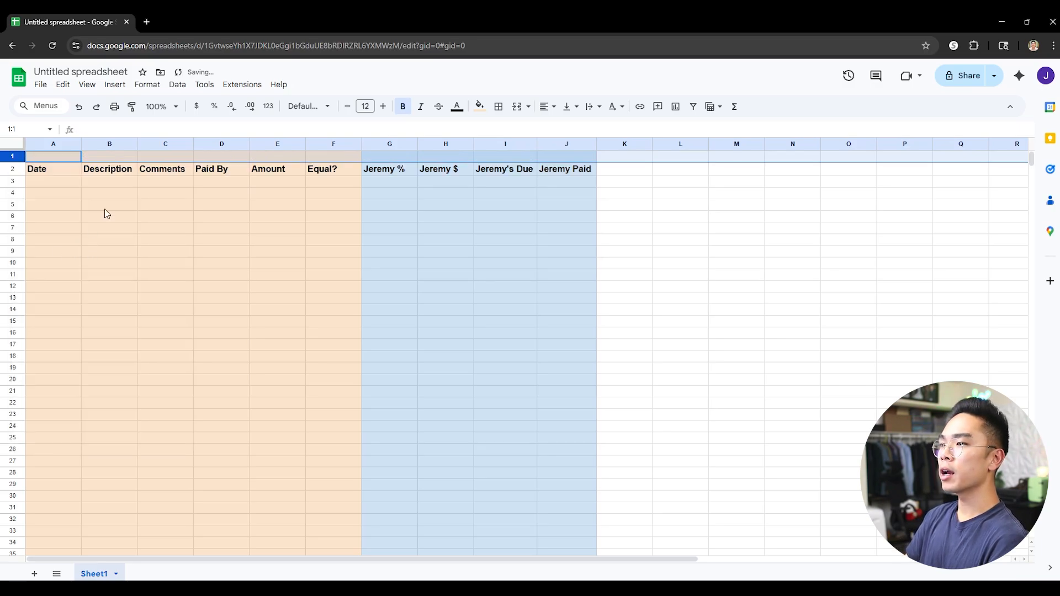
click(105, 209)
click(73, 160)
click(12, 157)
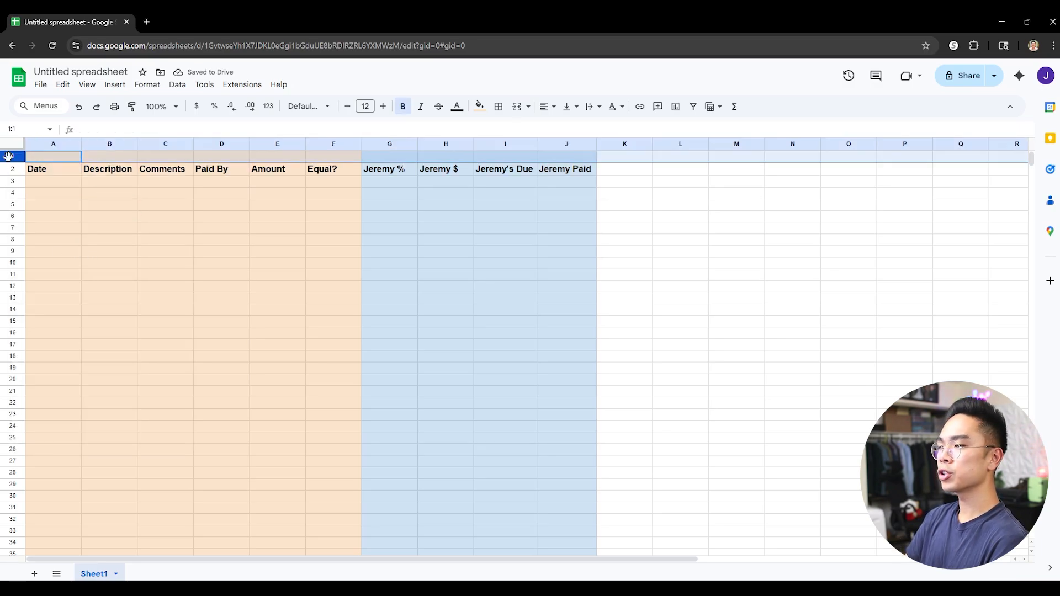
click(132, 182)
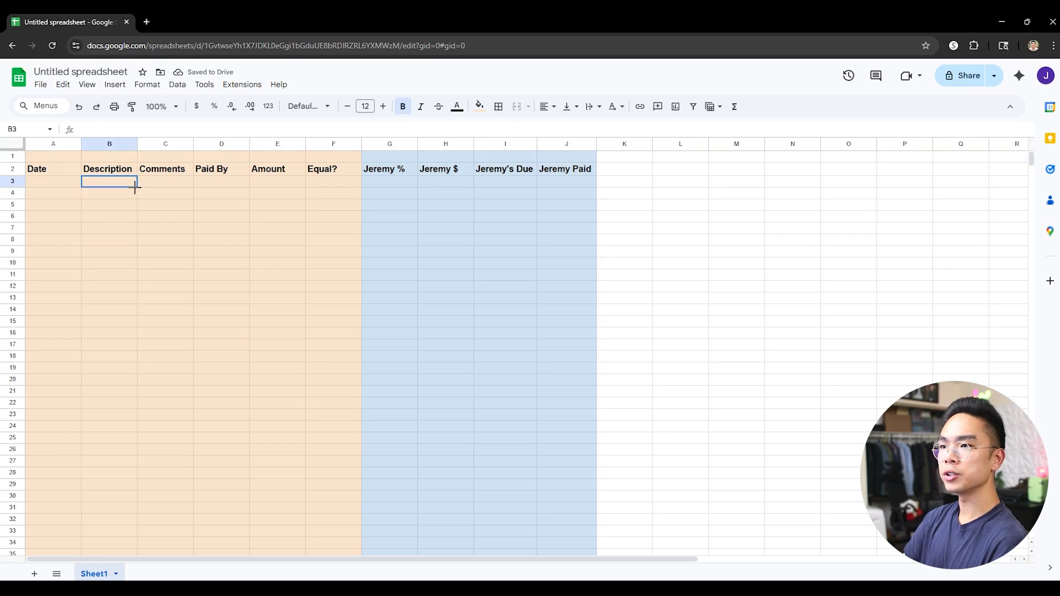
- Reset the fill color of the entire blank row 1
click(7, 157)
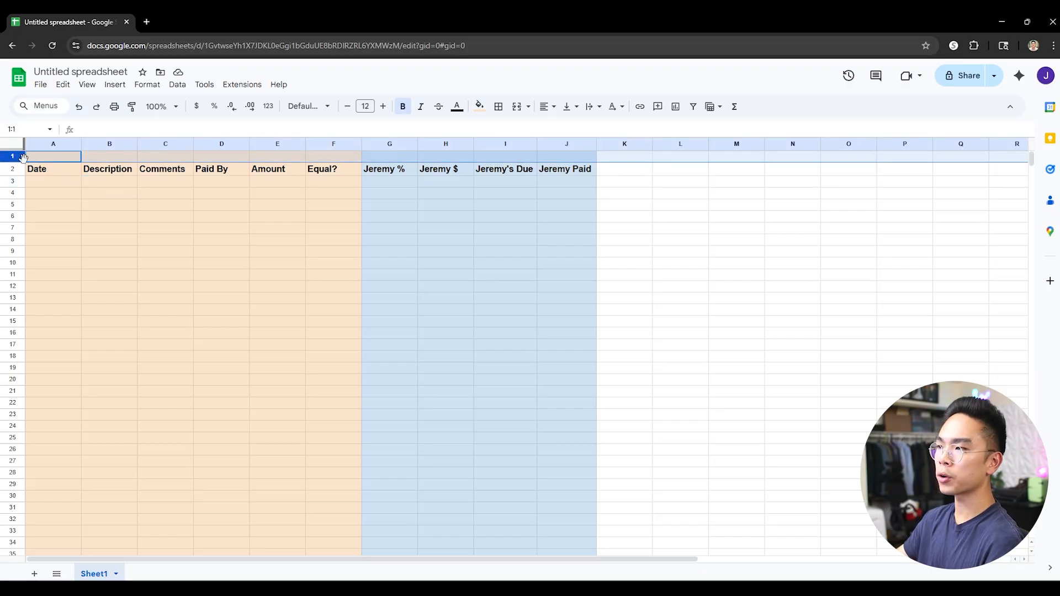
click(479, 106)
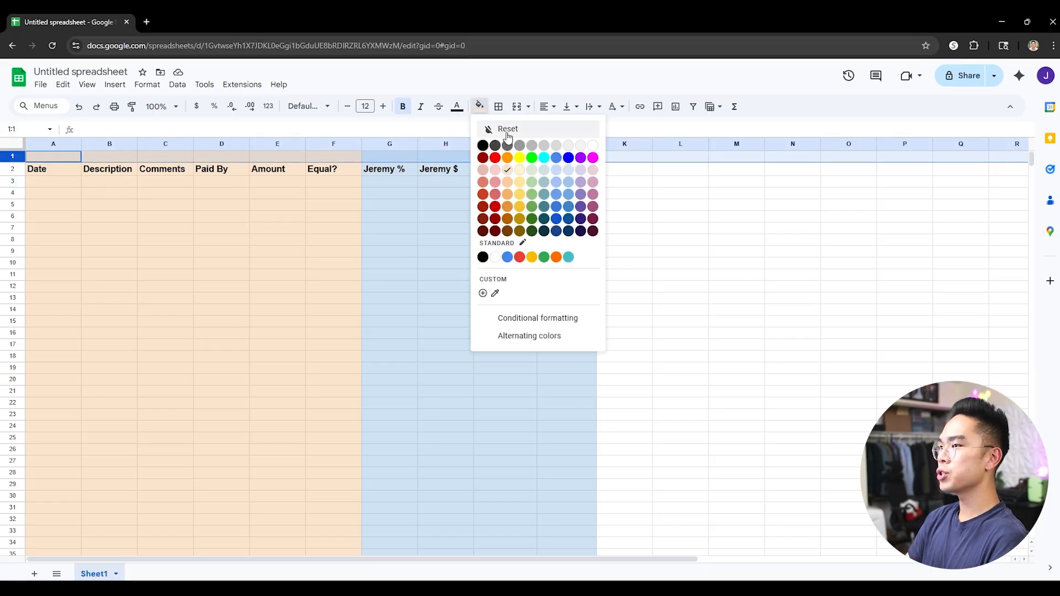
click(508, 129)
click(469, 186)
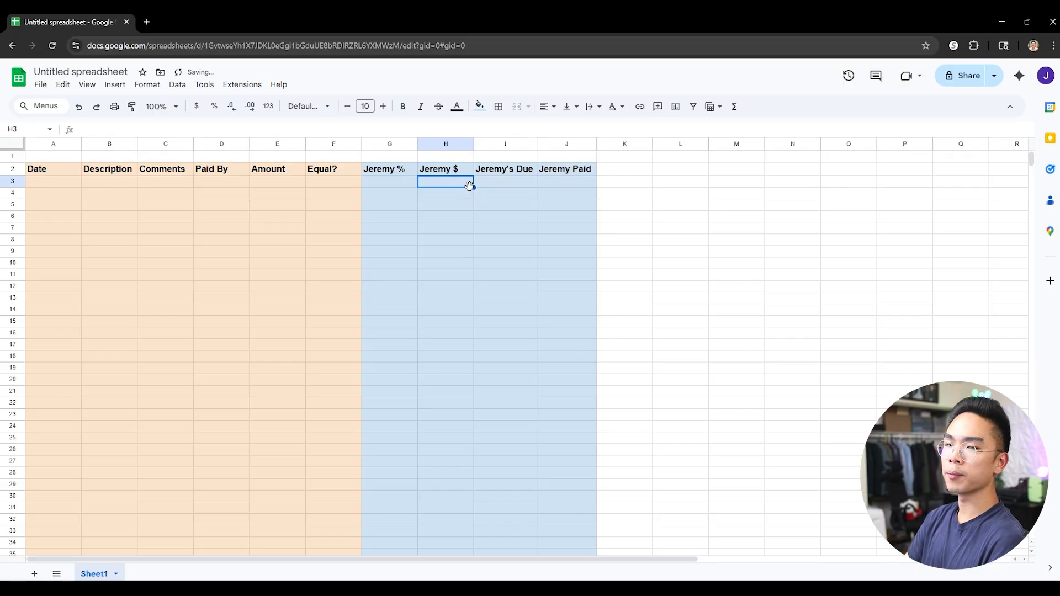
- Make row 1 about twice as tall and enter Tutorial House as the title in A1
drag(13, 162, 12, 178)
drag(73, 165, 316, 173)
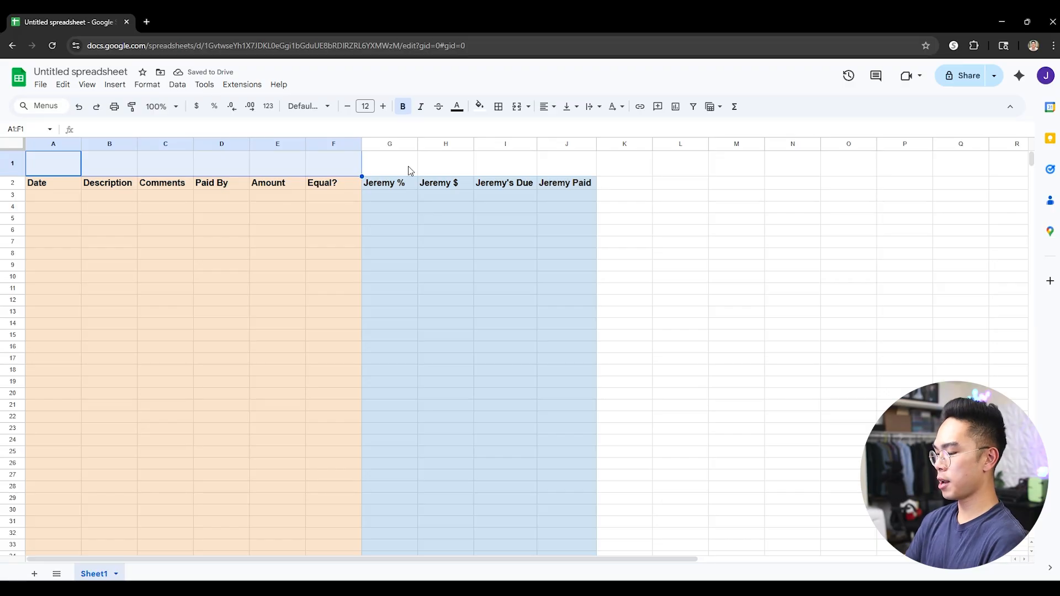
text(Tutorial House)
key(Tab)
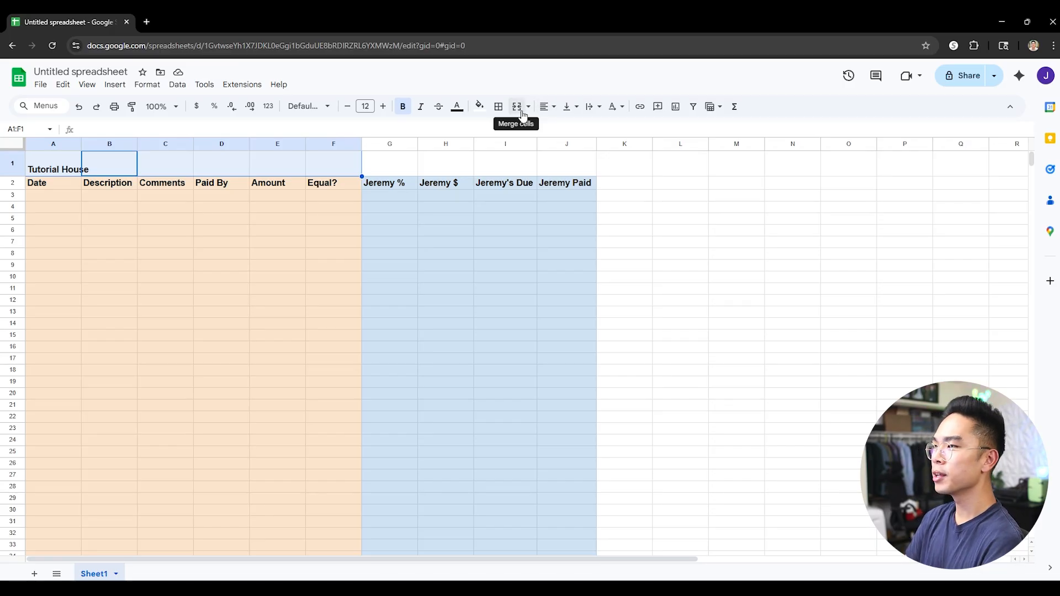
- Merge A1:F1 and center the Tutorial House title horizontally and vertically
click(518, 107)
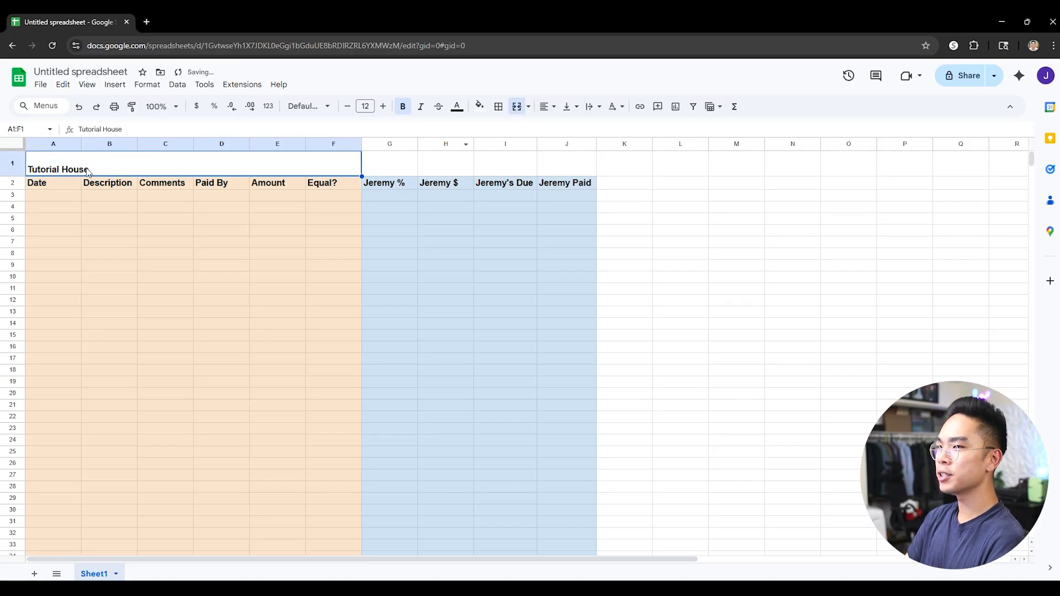
click(548, 107)
click(564, 127)
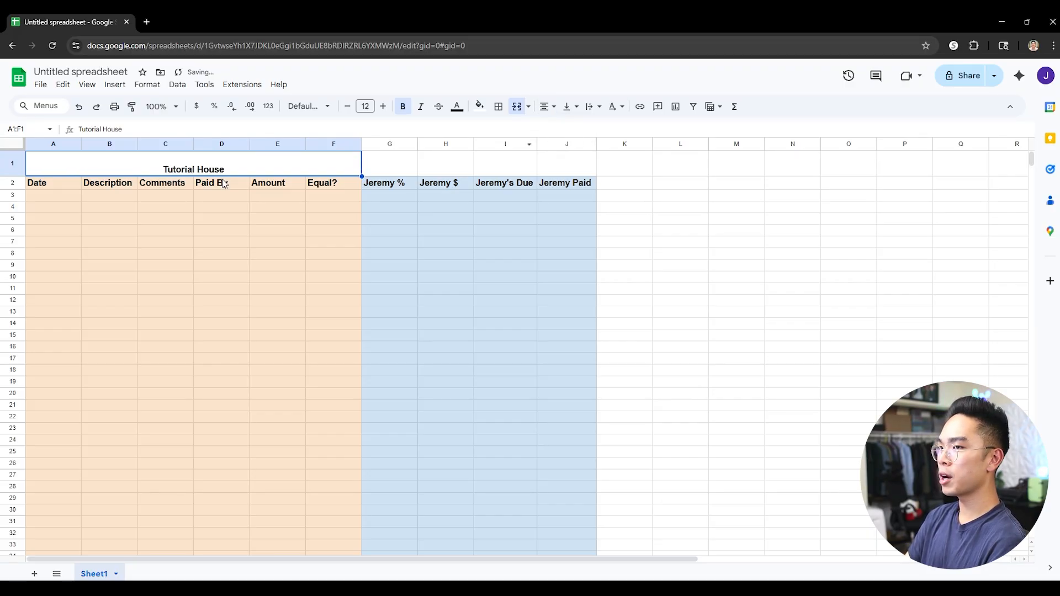
click(569, 107)
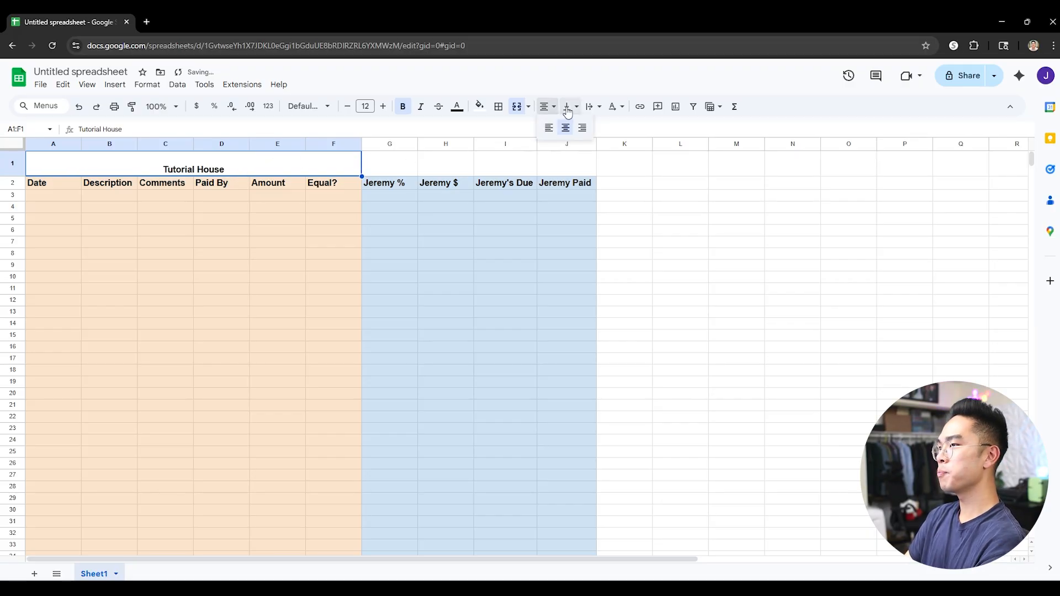
click(588, 126)
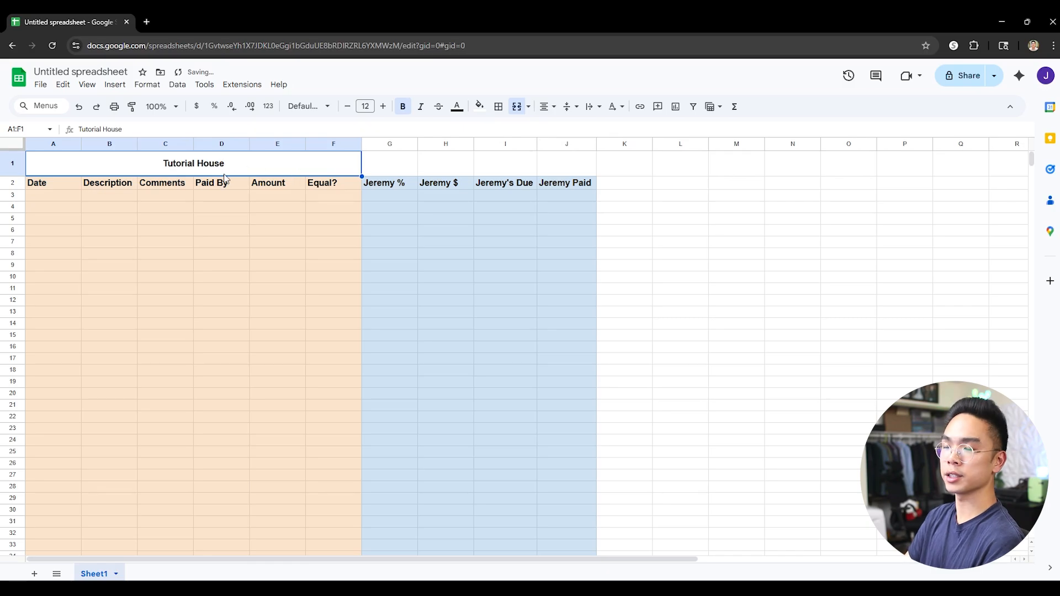
- Enter # Residents as the label in G1
click(389, 163)
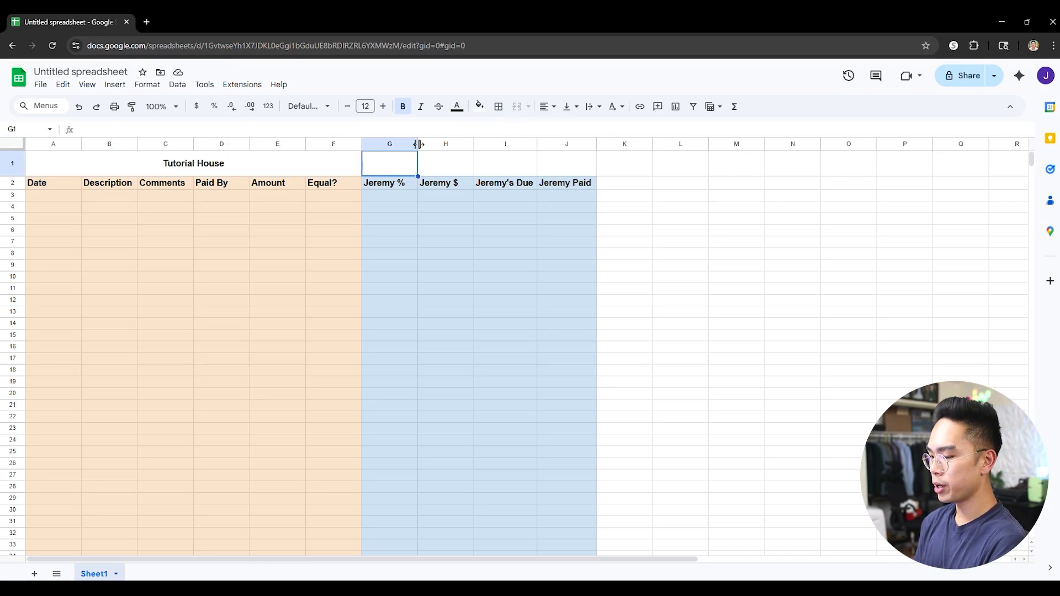
text(# Residesnts)
key(BackSpace)
key(BackSpace)
key(BackSpace)
key(BackSpace)
text(nts)
key(Return)
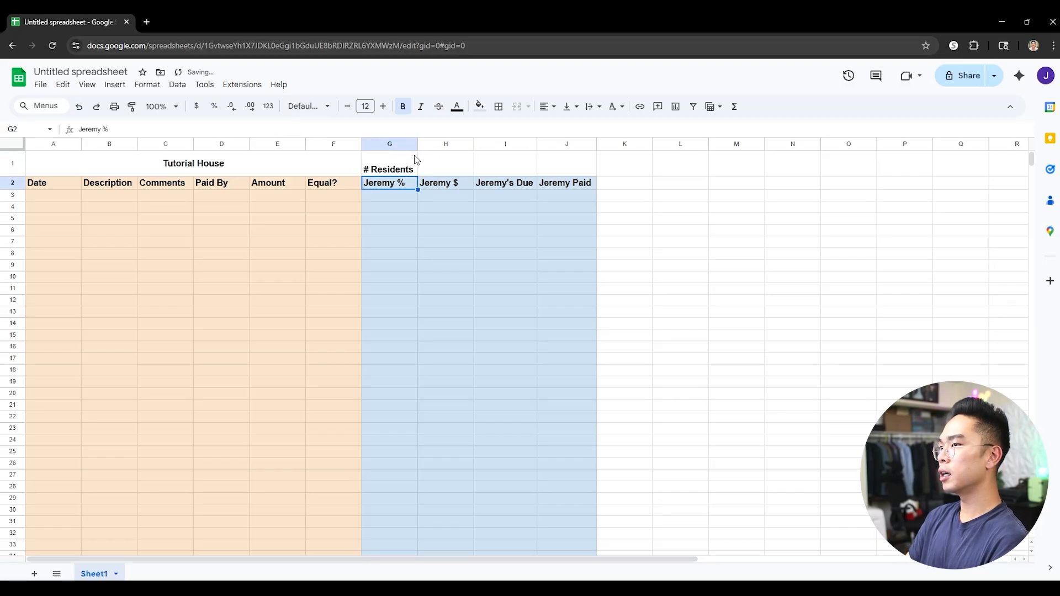
- Center the # Residents label in G1 horizontally and vertically
click(413, 163)
click(545, 106)
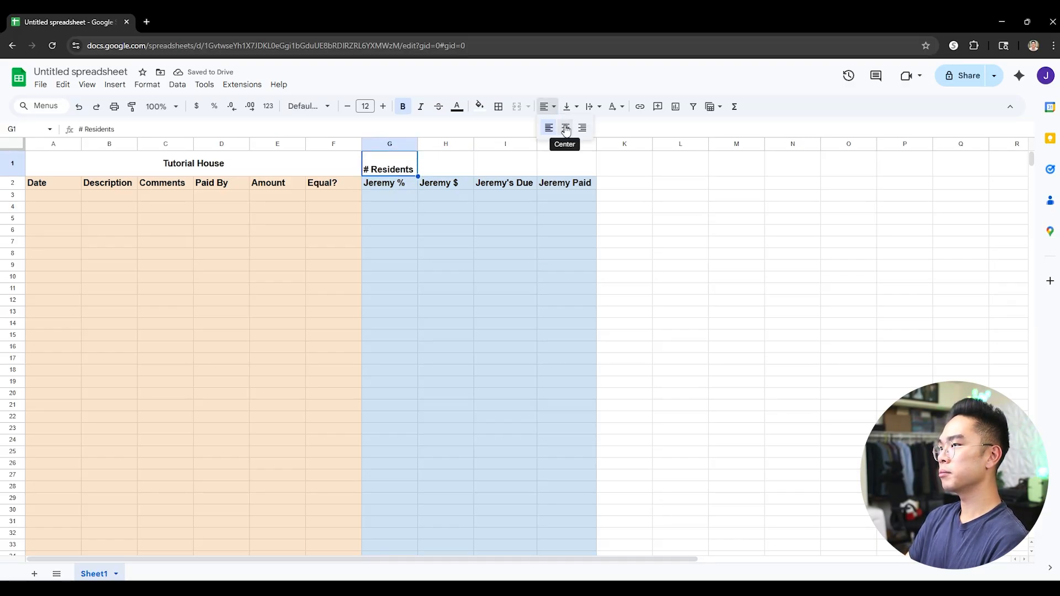
click(566, 128)
click(567, 108)
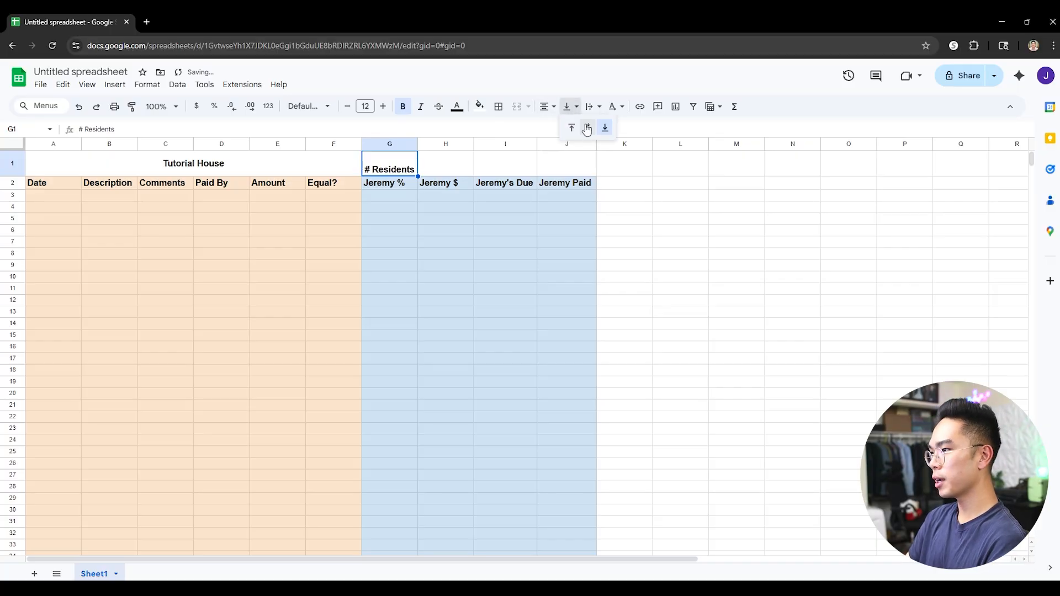
click(587, 128)
- Enter 3 as the number of residents in H1
click(445, 166)
text(3)
key(Return)
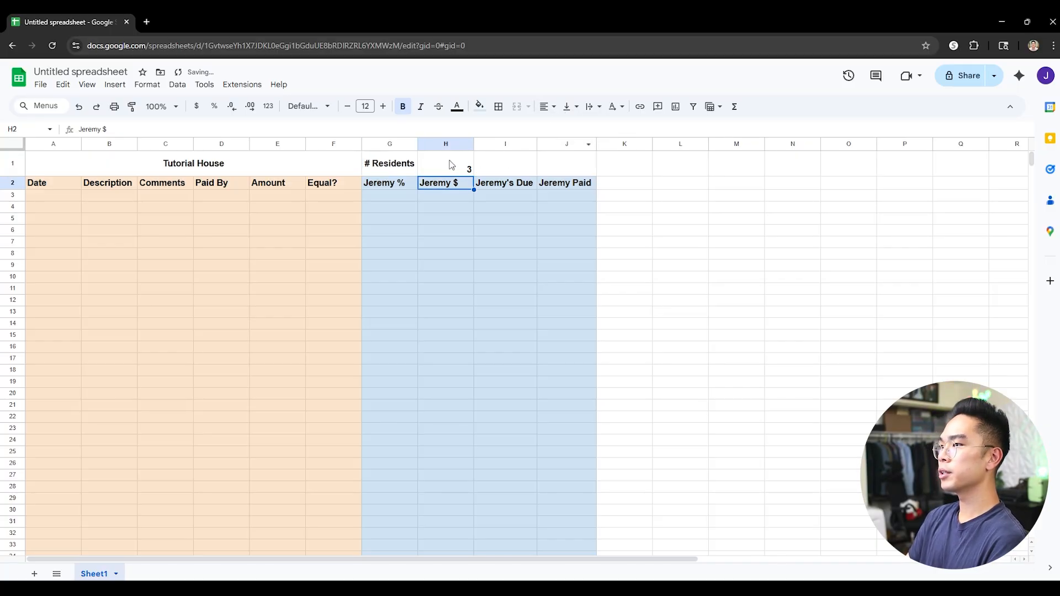
- Center the resident count in H1 horizontally and vertically
click(451, 163)
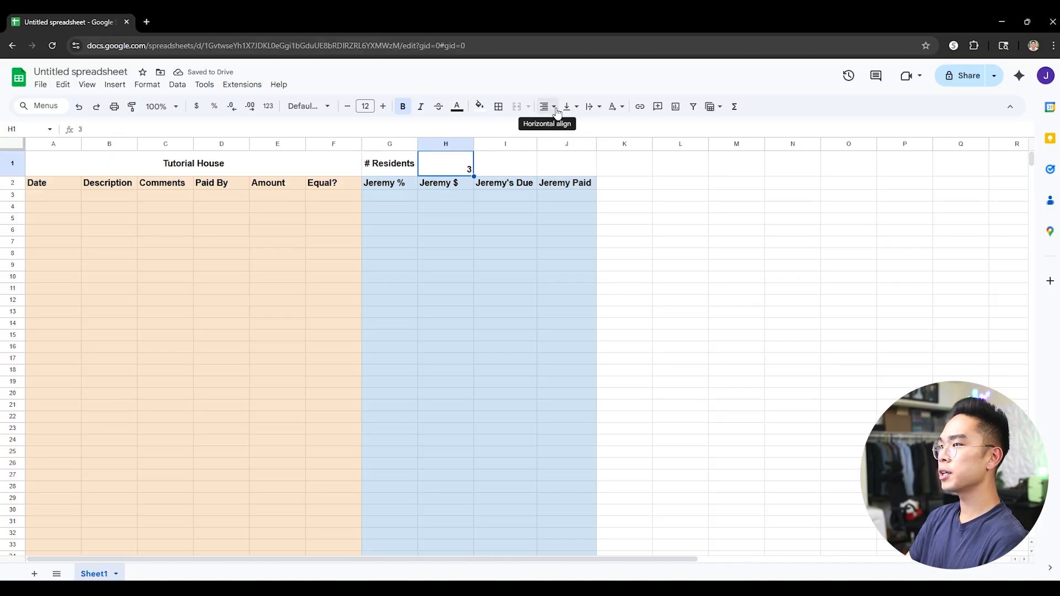
click(549, 108)
click(548, 128)
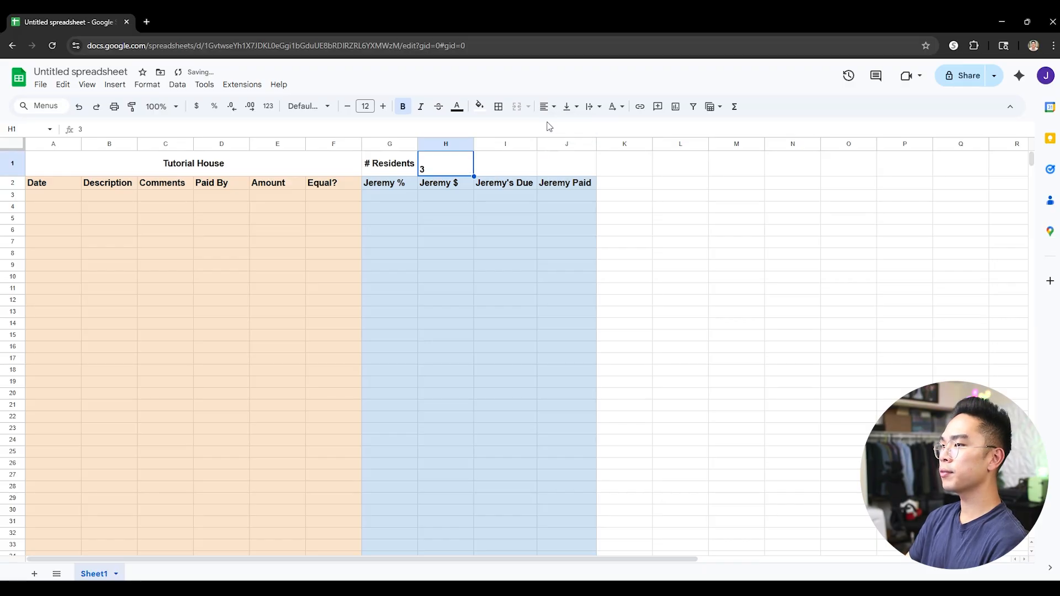
click(547, 107)
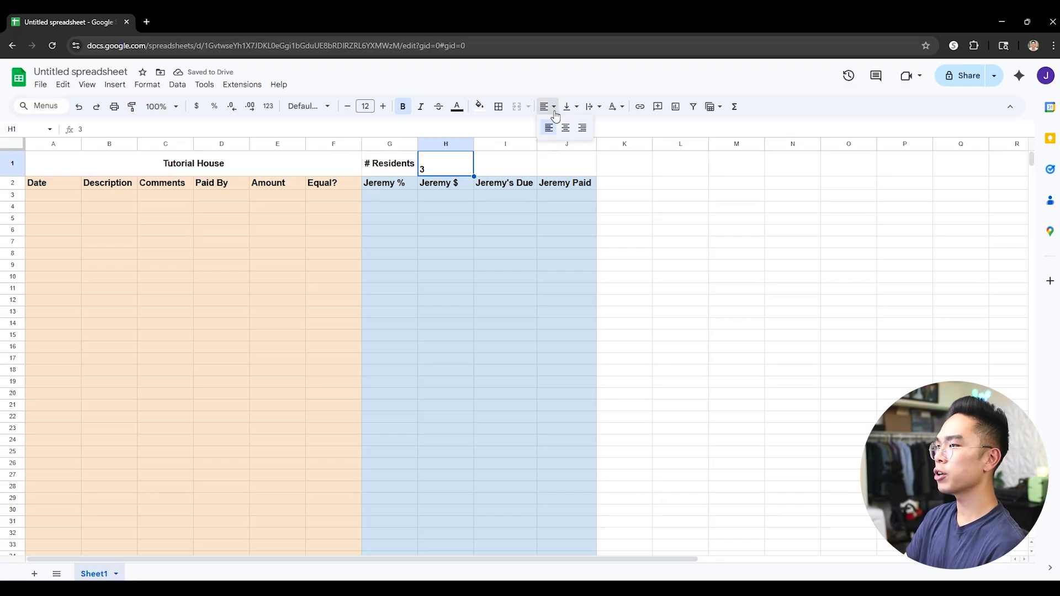
click(567, 126)
click(569, 107)
click(585, 133)
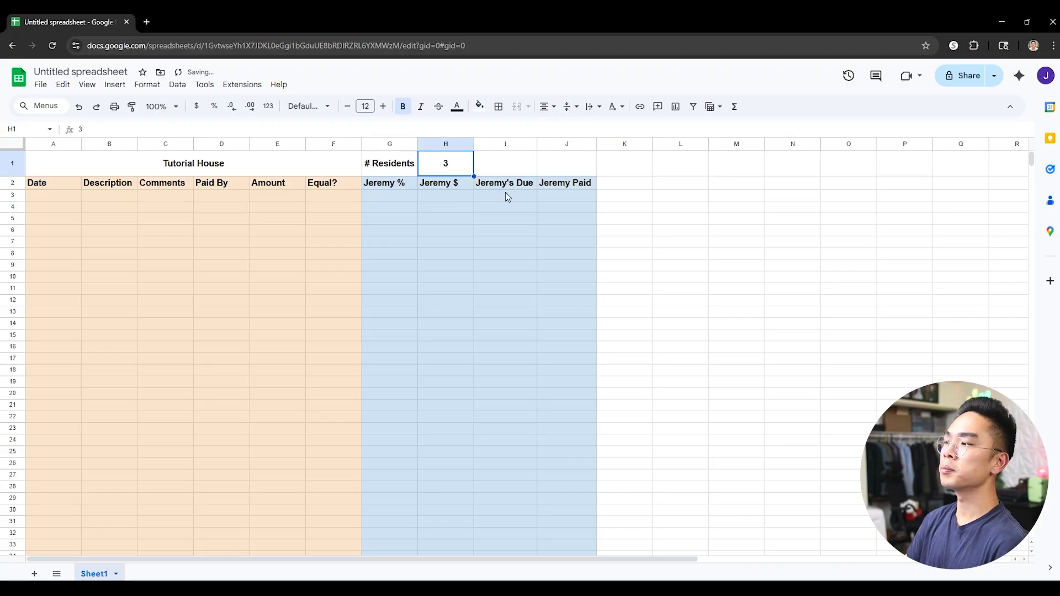
- Increase the font size of the merged Tutorial House title by one
click(602, 197)
click(429, 169)
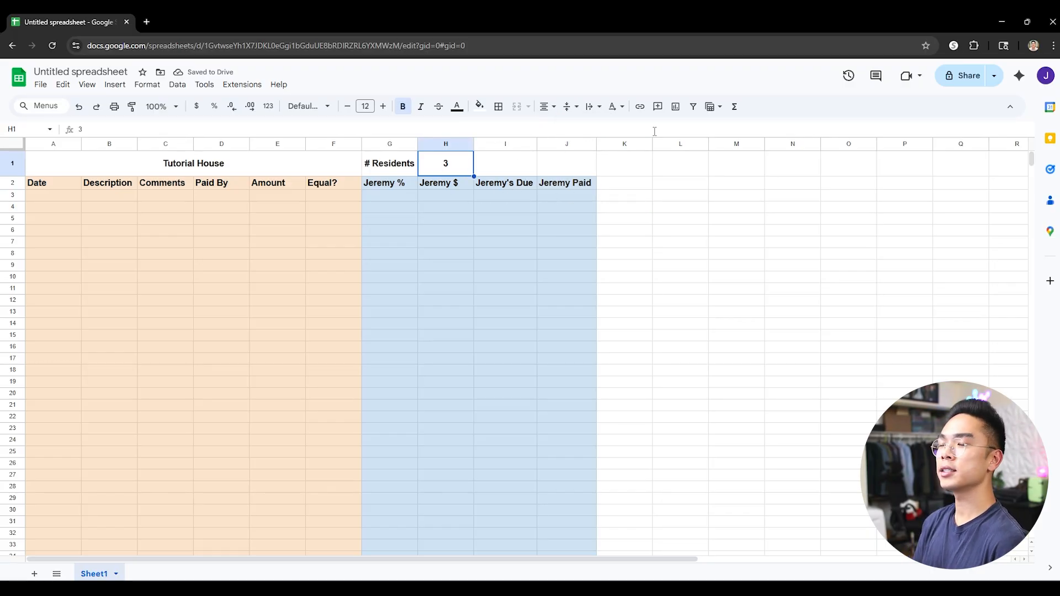
click(260, 161)
click(383, 106)
click(668, 210)
click(445, 166)
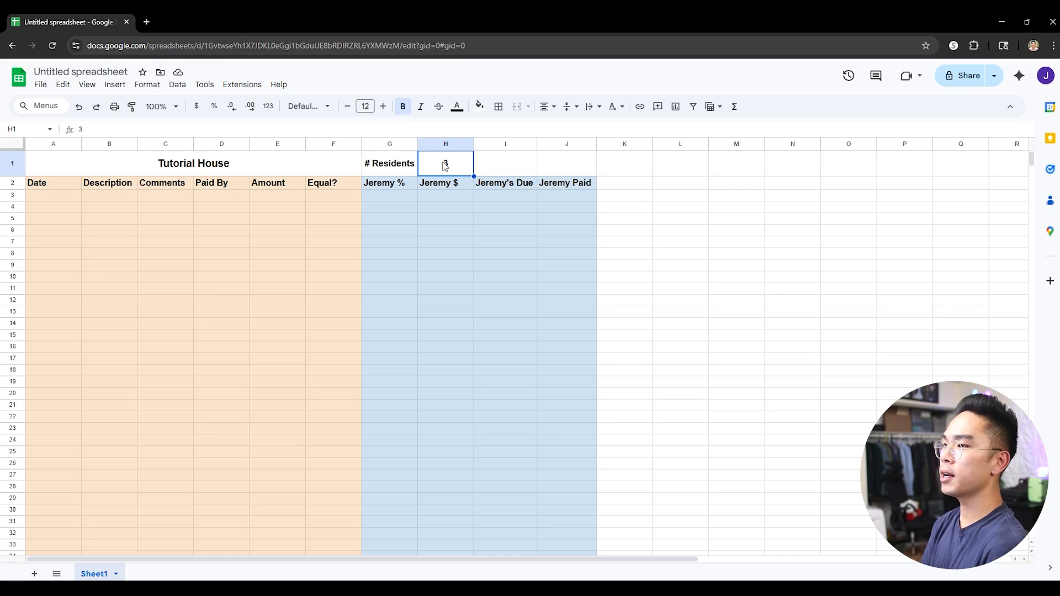
- Insert a checkbox in F3 under the Equal? header
click(324, 197)
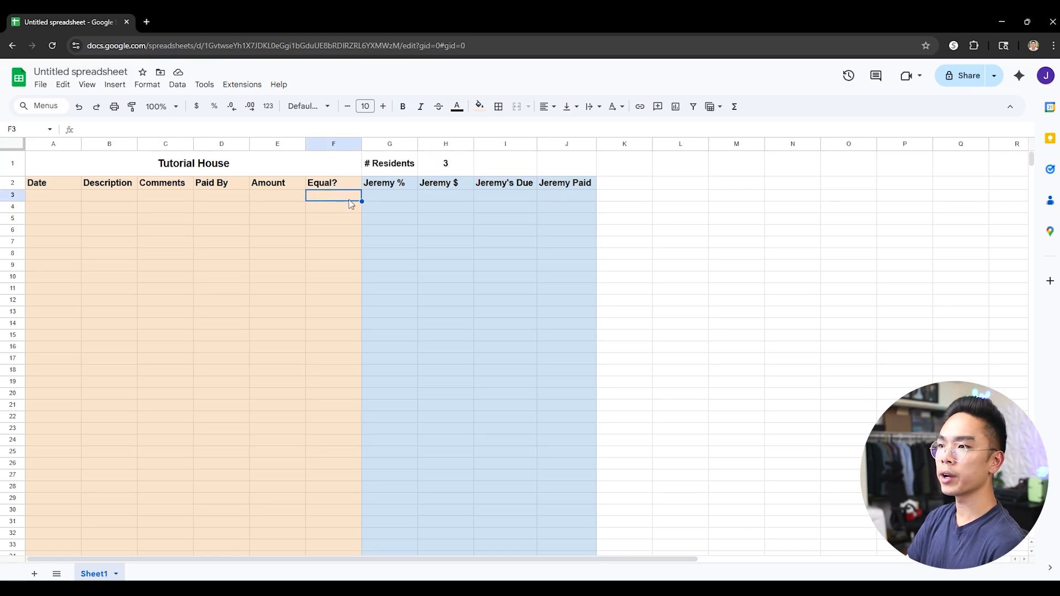
click(119, 86)
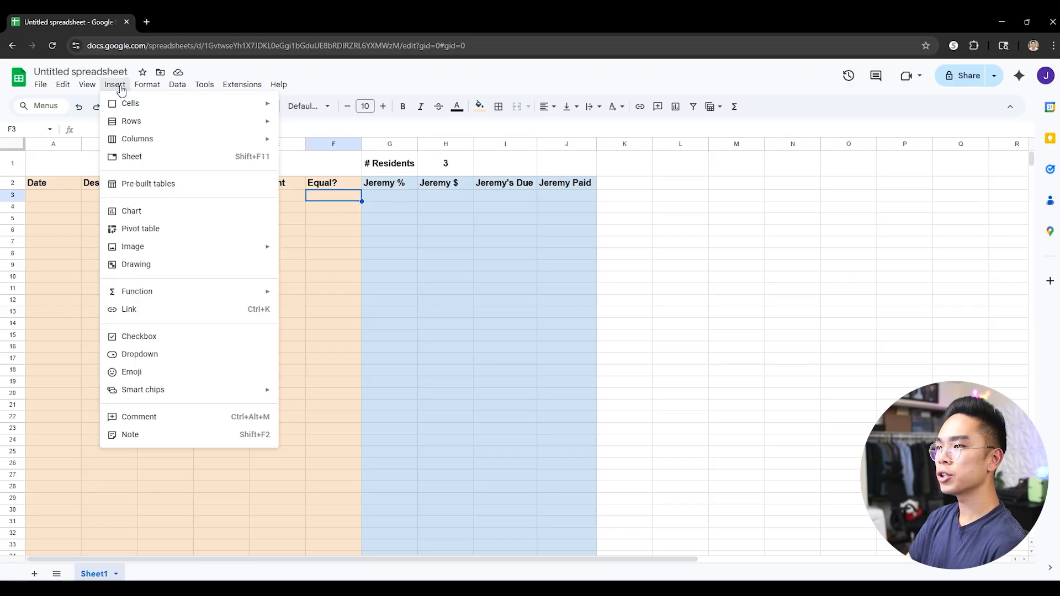
click(178, 337)
click(377, 294)
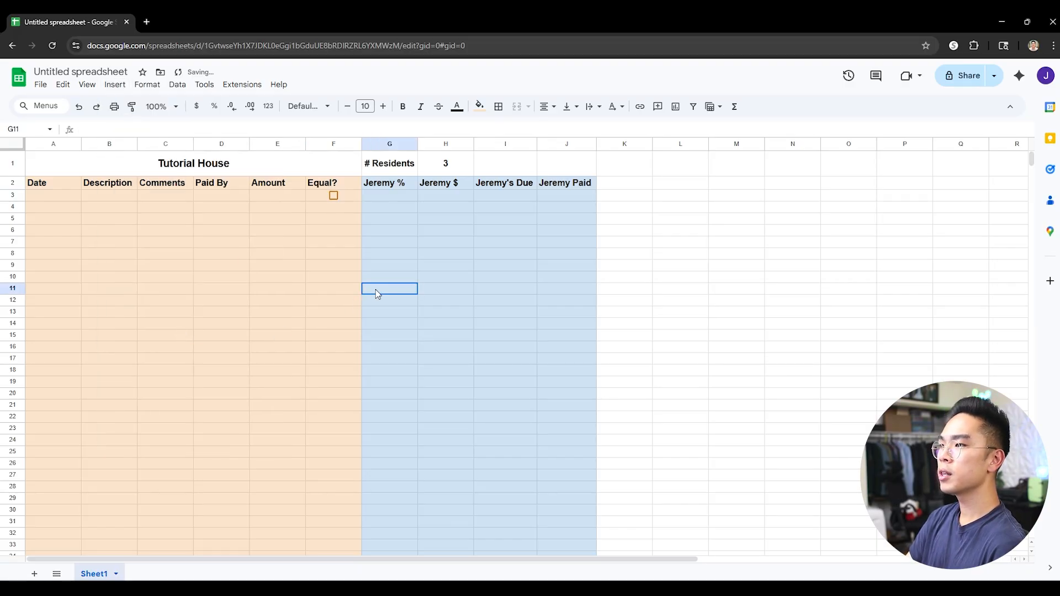
- Insert a checkbox in J3 under the Paid header of the blue section
click(547, 197)
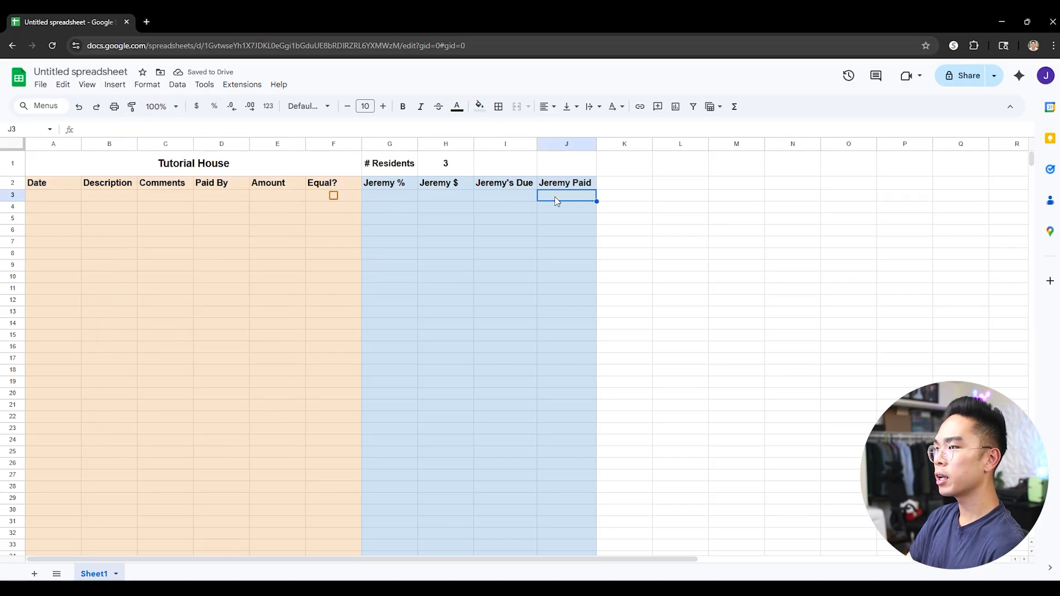
click(117, 85)
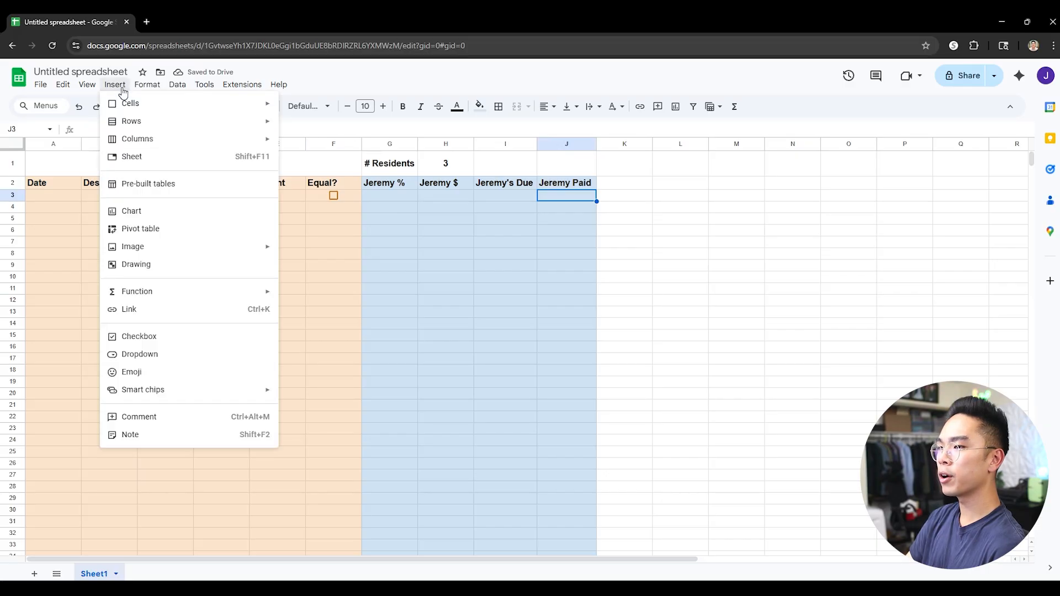
click(139, 338)
click(719, 270)
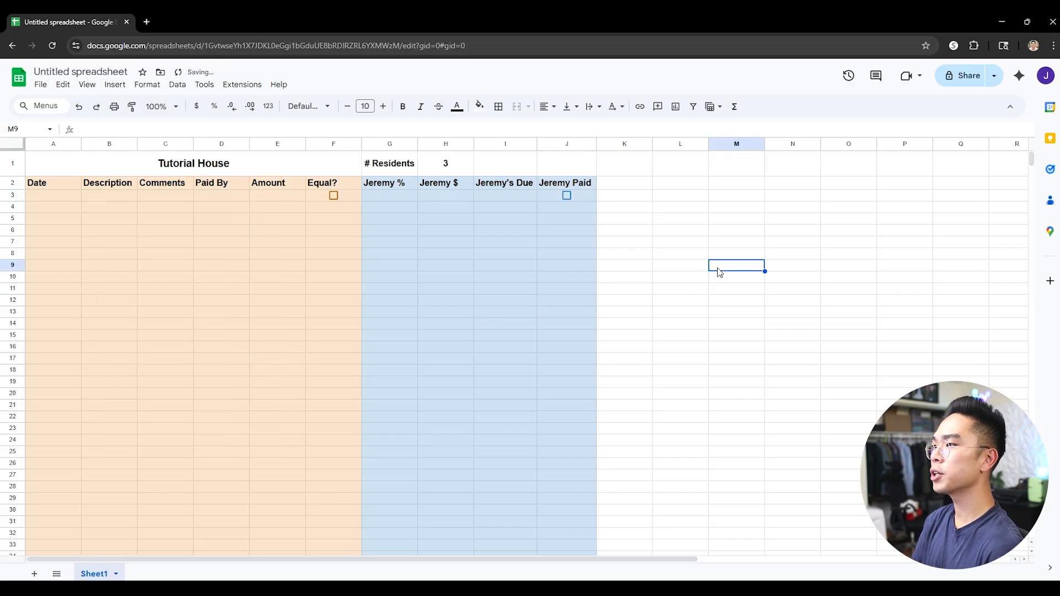
- Test the checkboxes in J3 and F3 by ticking and clearing them
click(559, 195)
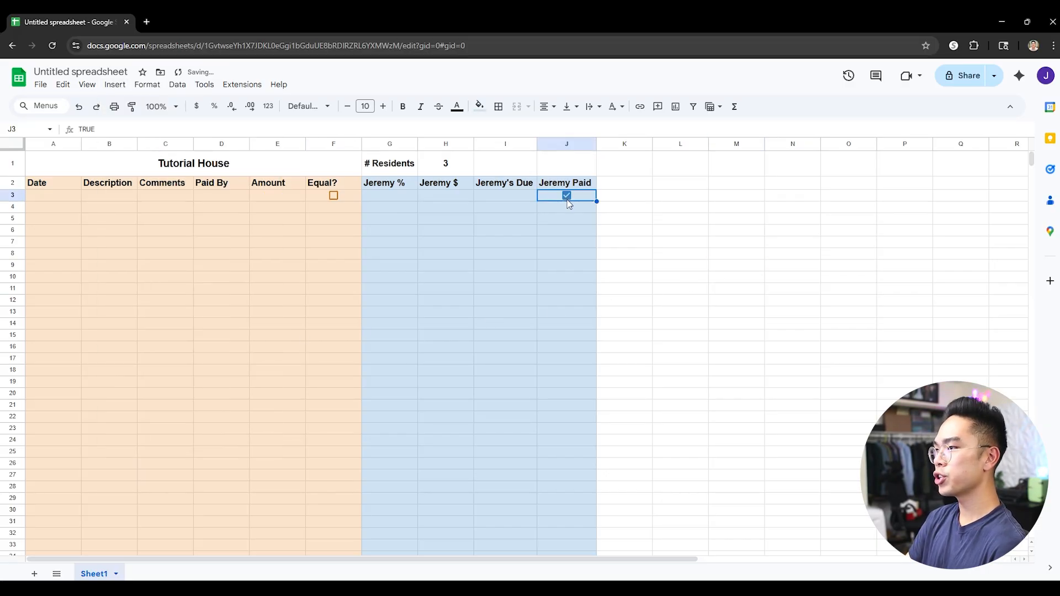
click(334, 196)
click(335, 196)
click(442, 227)
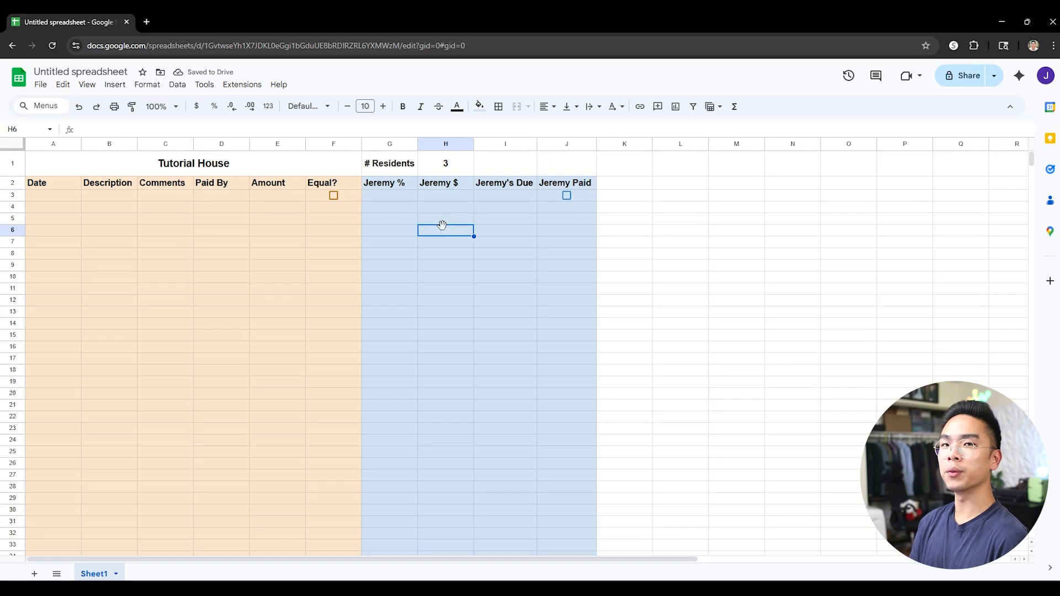
- Widen the Description and Comments columns
drag(137, 144, 159, 144)
drag(215, 144, 243, 144)
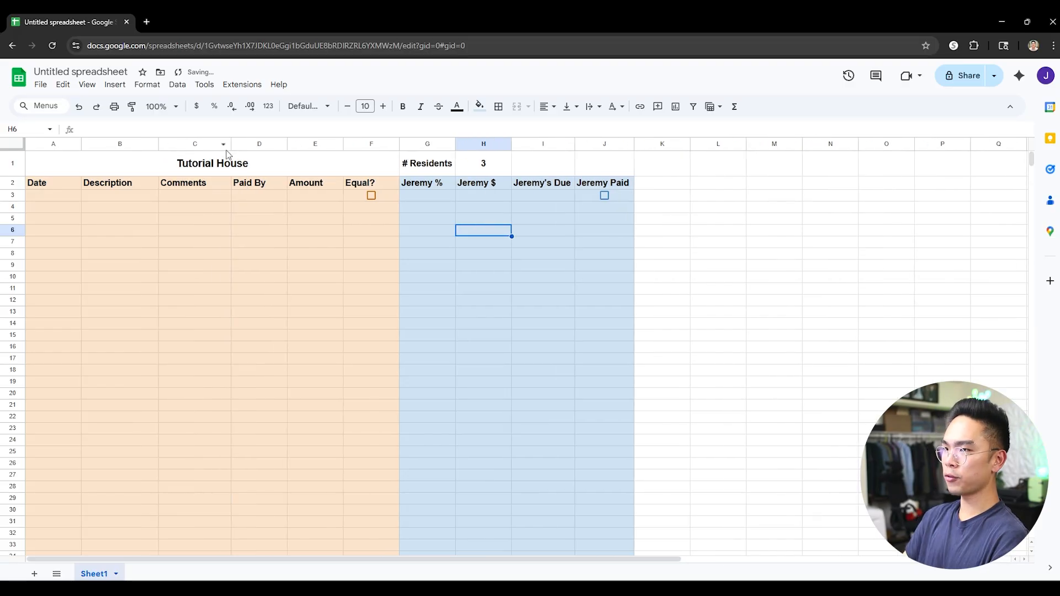
click(257, 196)
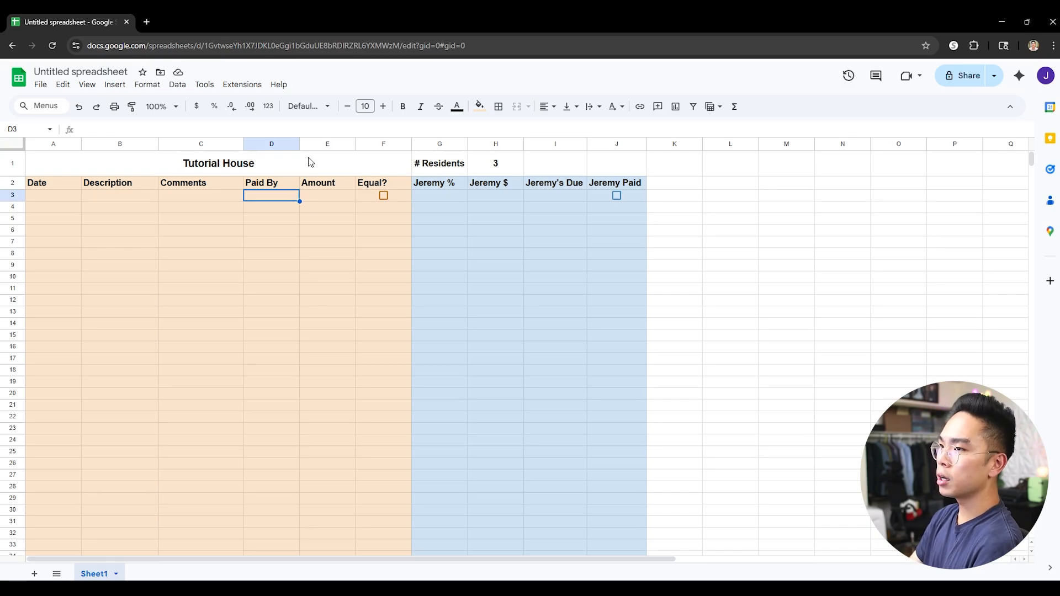
- Format the Amount column E as currency
click(318, 145)
click(369, 146)
click(338, 144)
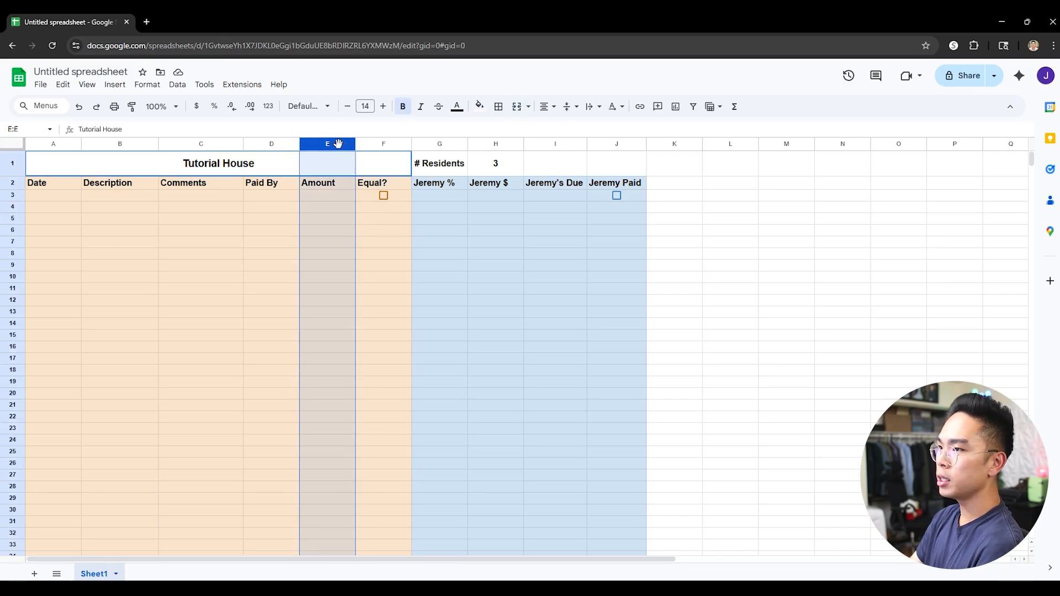
click(196, 107)
- Test the Amount column's currency format by entering 20 in E3, and undo the entry
click(345, 196)
text(20)
key(Return)
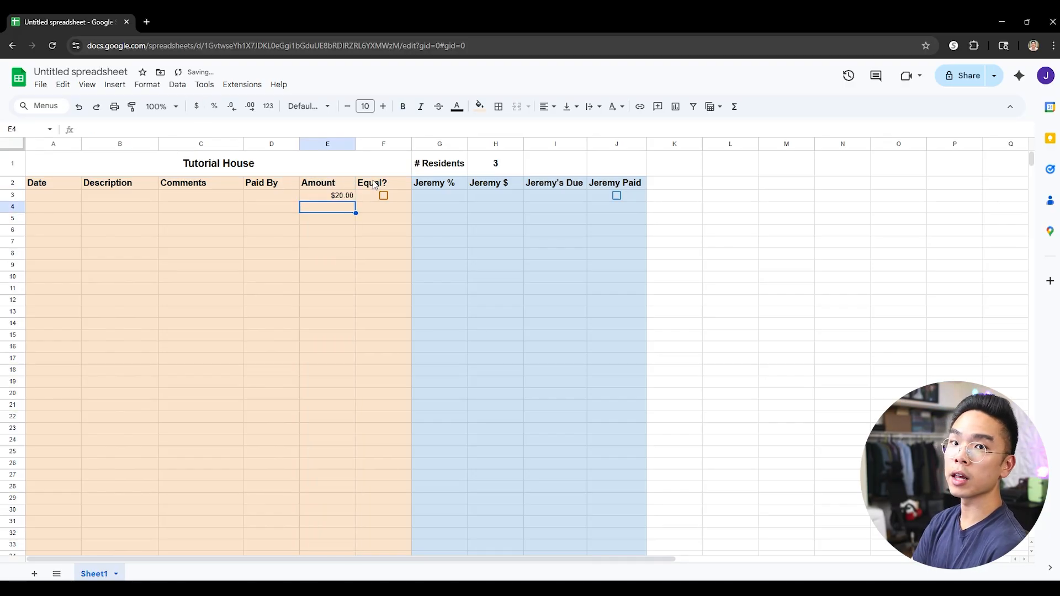
key(ctrl+z)
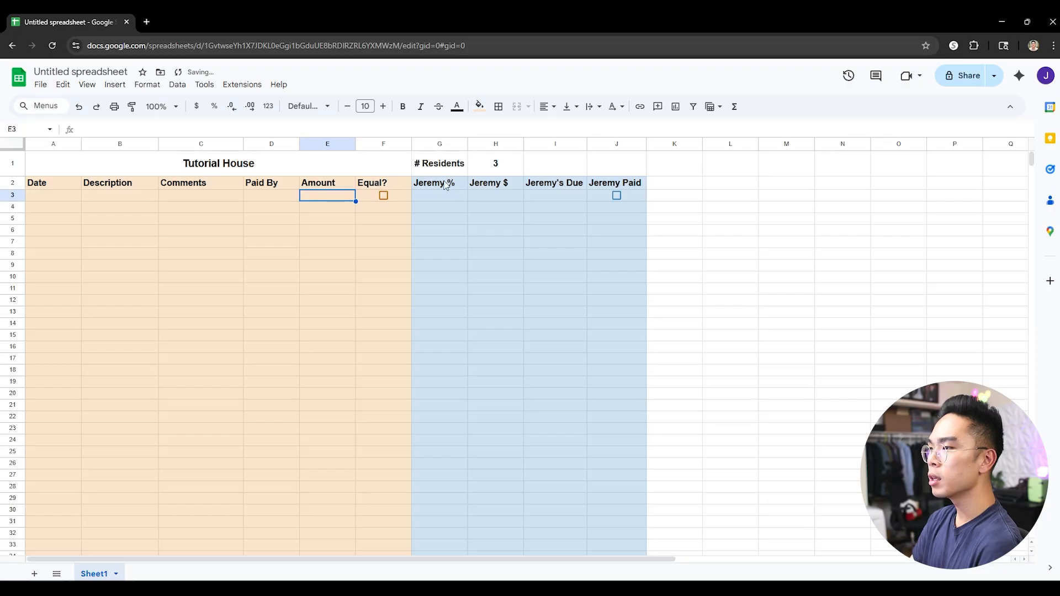
- Format column H as currency, and set the resident count in H1 back to the Automatic number format
click(493, 144)
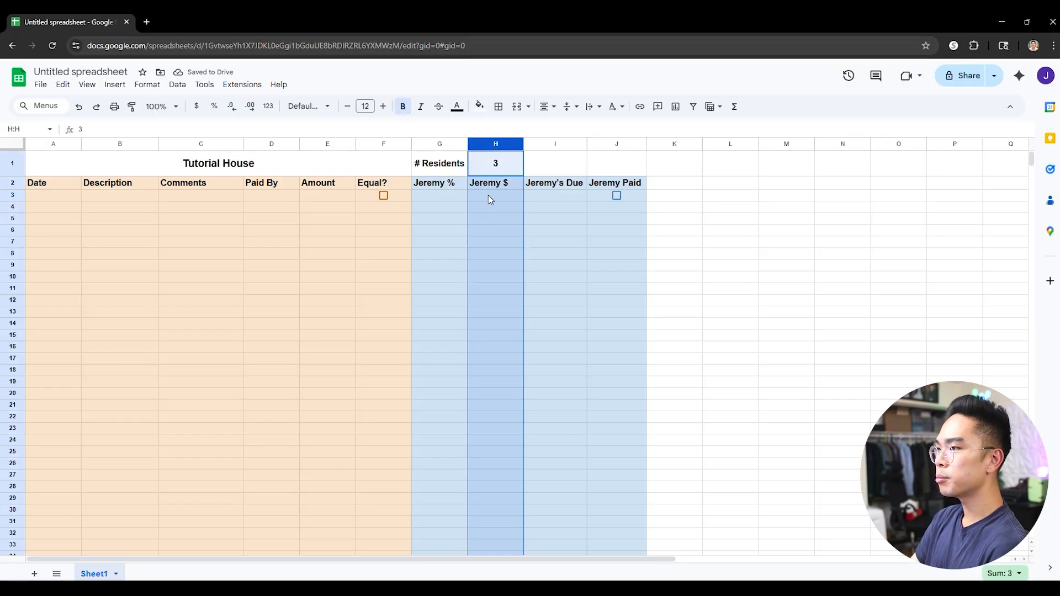
click(199, 108)
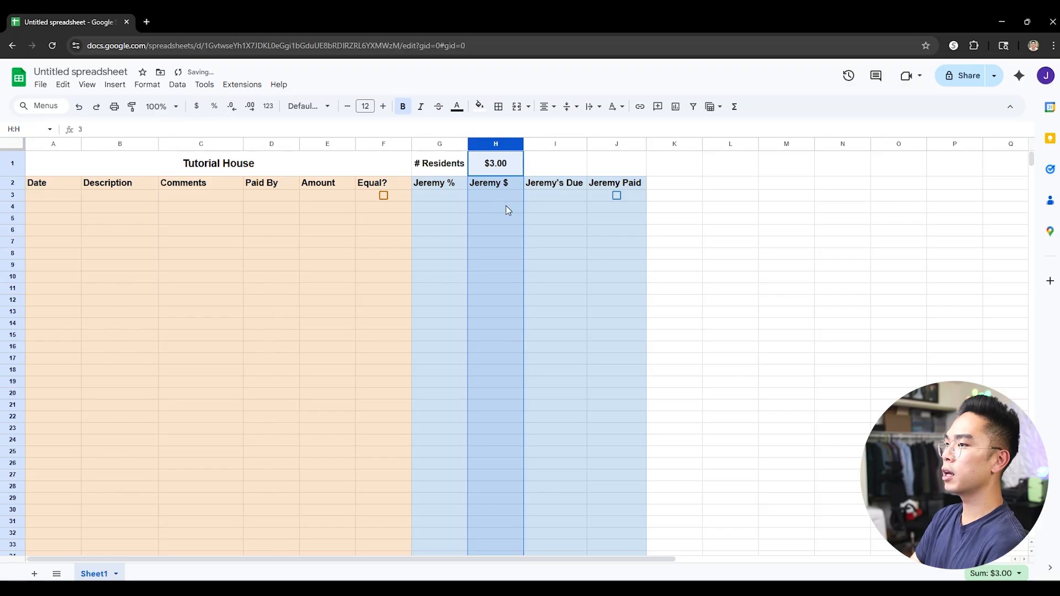
click(494, 167)
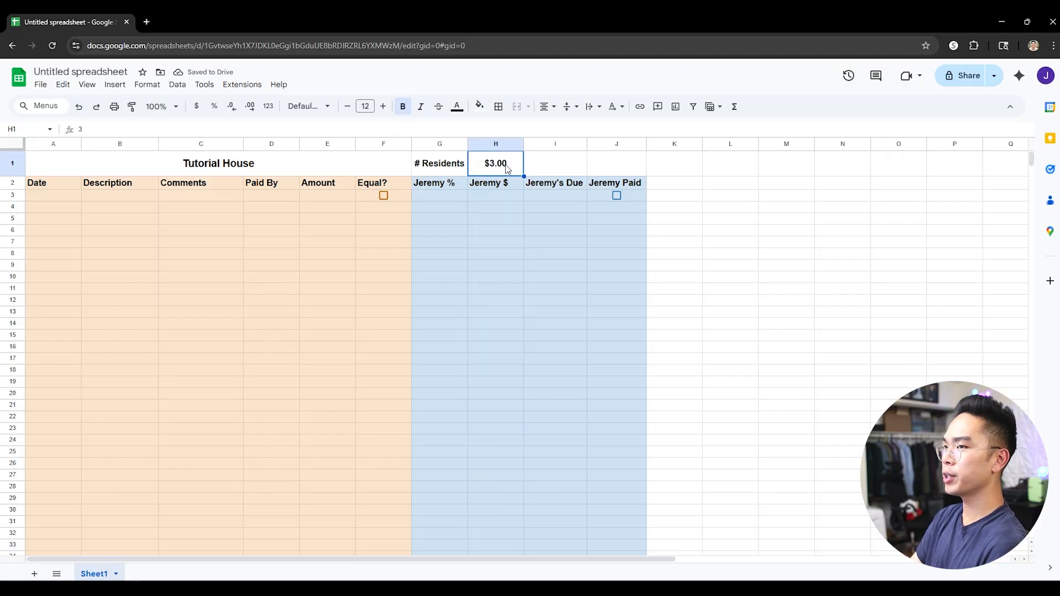
click(267, 107)
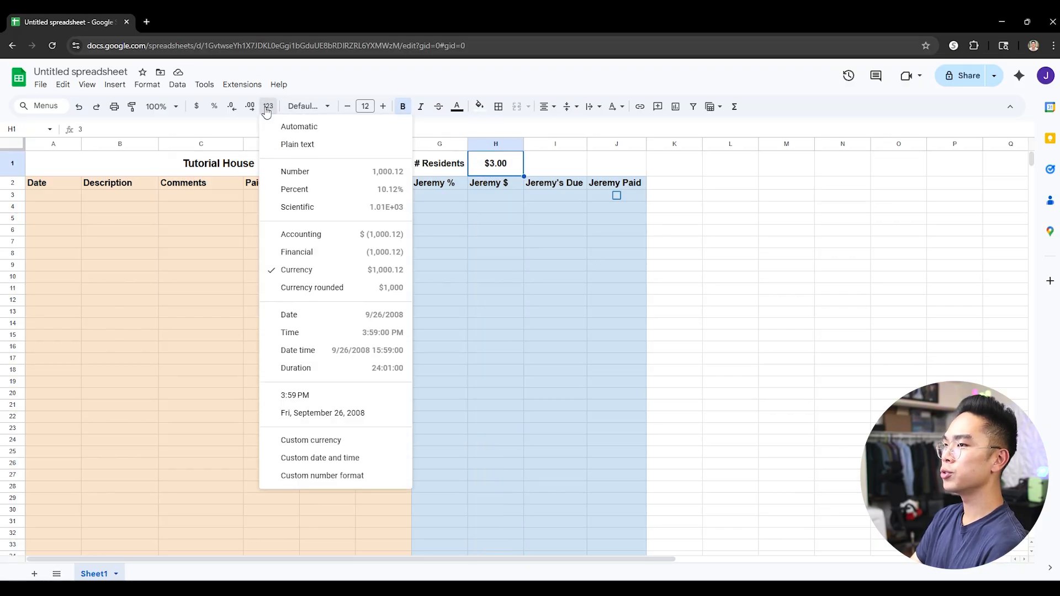
click(296, 127)
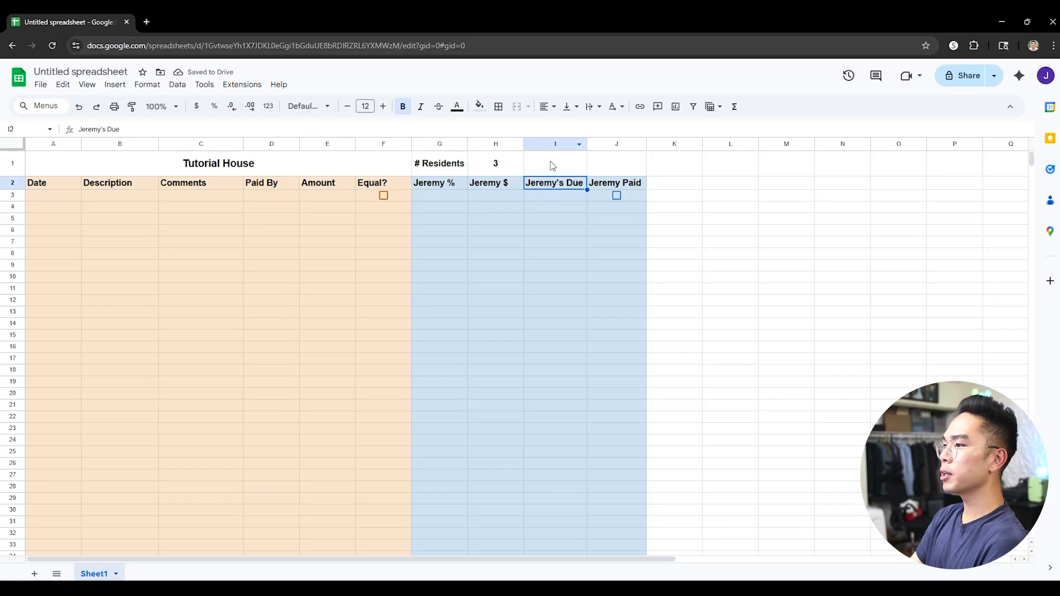
- Format the Due column I as currency and the percentage column G as percent
click(554, 144)
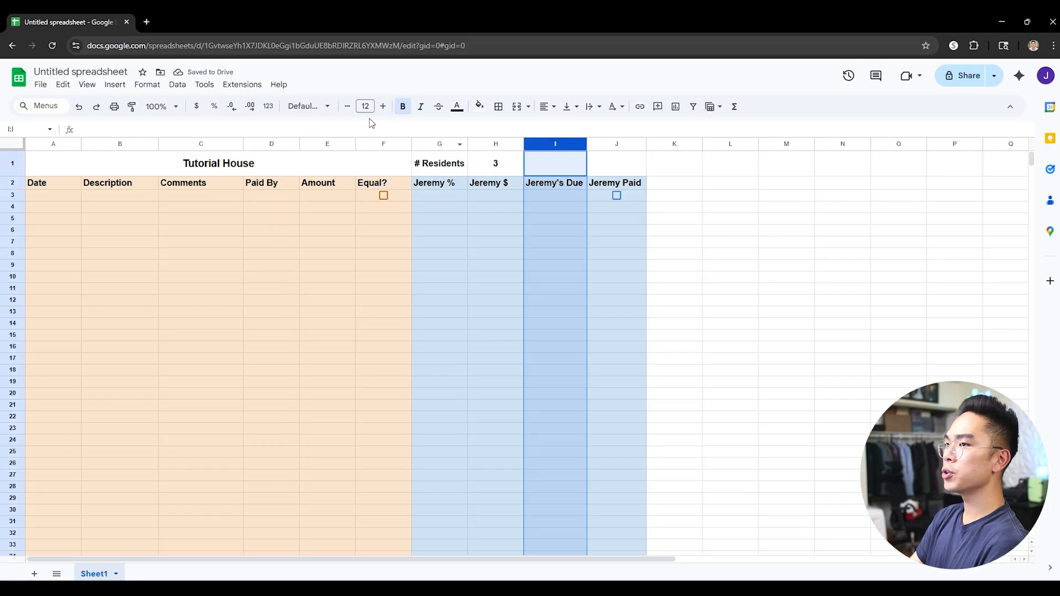
click(197, 107)
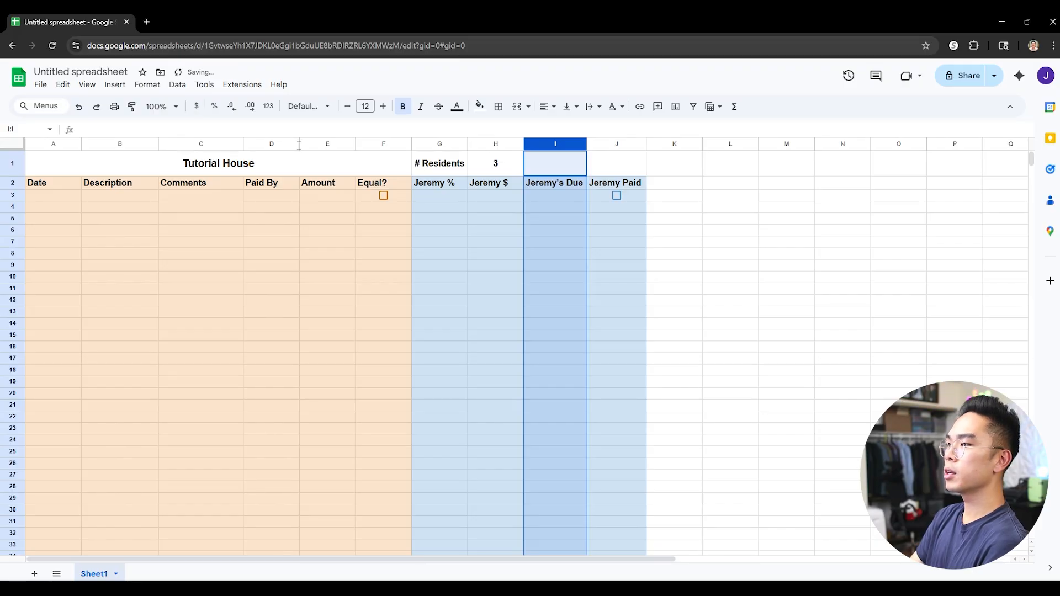
click(472, 210)
click(444, 188)
click(446, 146)
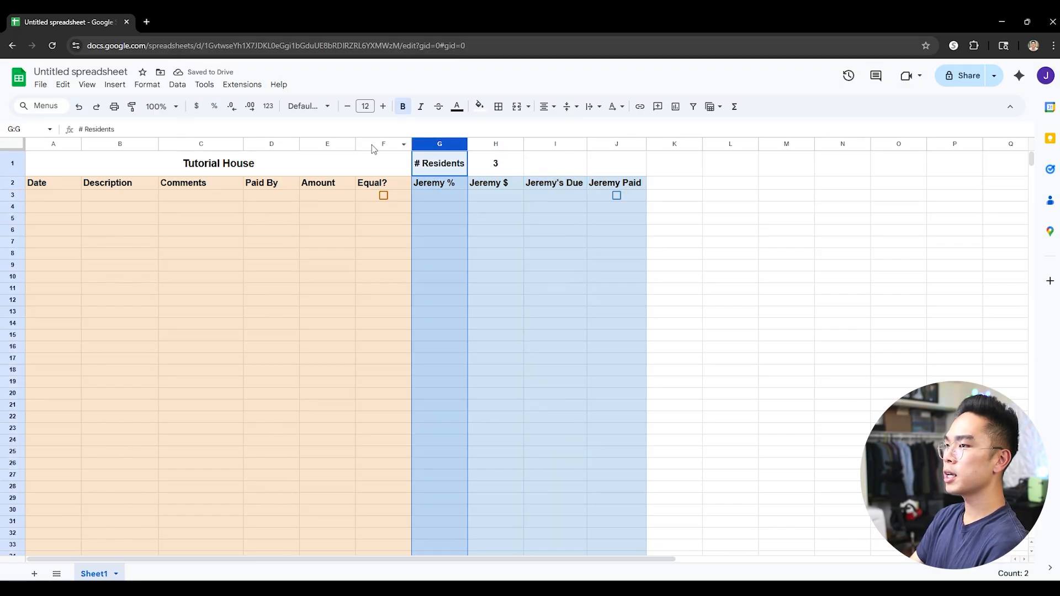
click(215, 106)
- Test the percent format with 50% in G3 and 20% in G4, and clear both entries
click(456, 196)
text(50%)
key(Return)
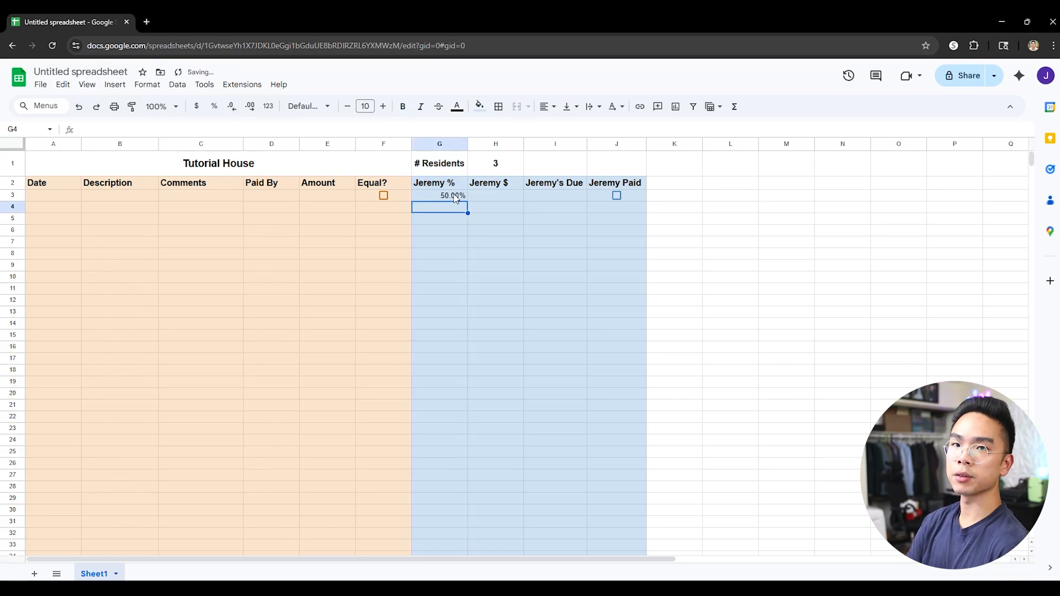
text(20%)
key(Return)
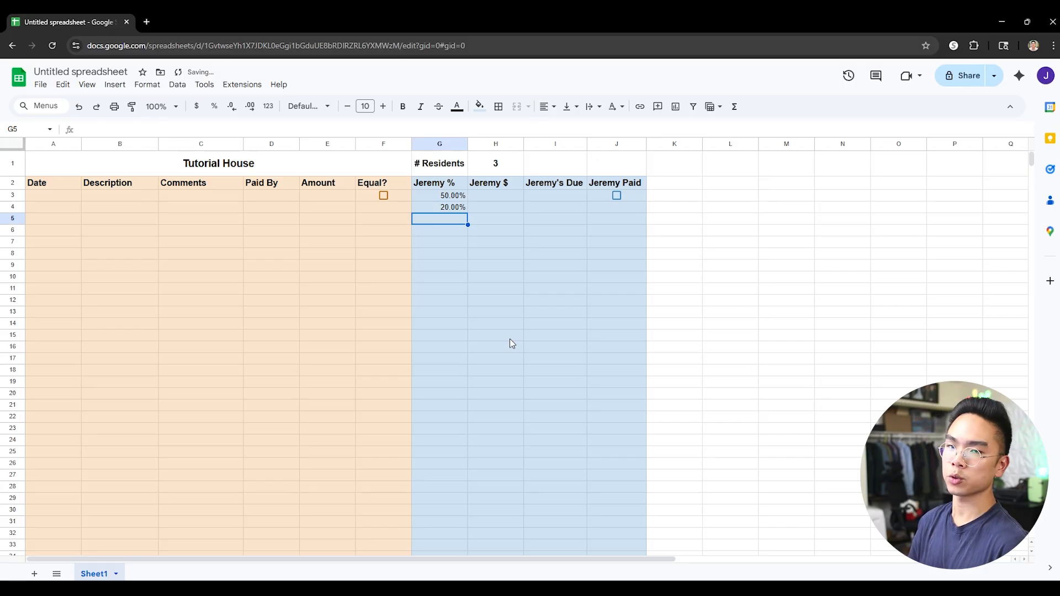
key(Up)
key(Delete)
key(Up)
key(Delete)
- Test the currency format by entering 1 in H3 and in I3, and clear both cells
key(Right)
text(1)
key(Right)
text(1)
key(Return)
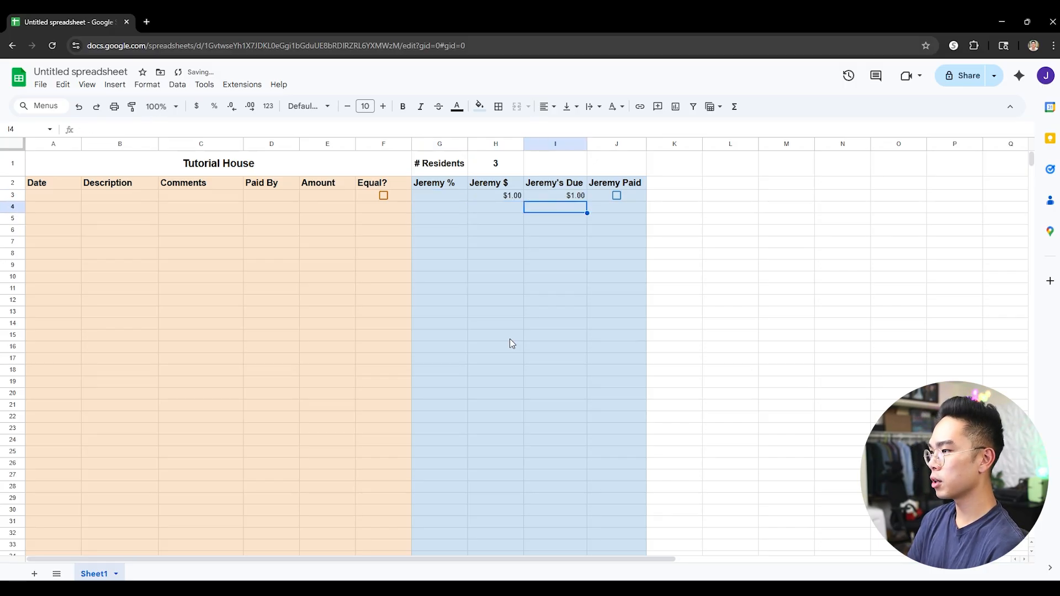
key(Up)
key(Left)
key(Delete)
key(Right)
key(Delete)
key(Return)
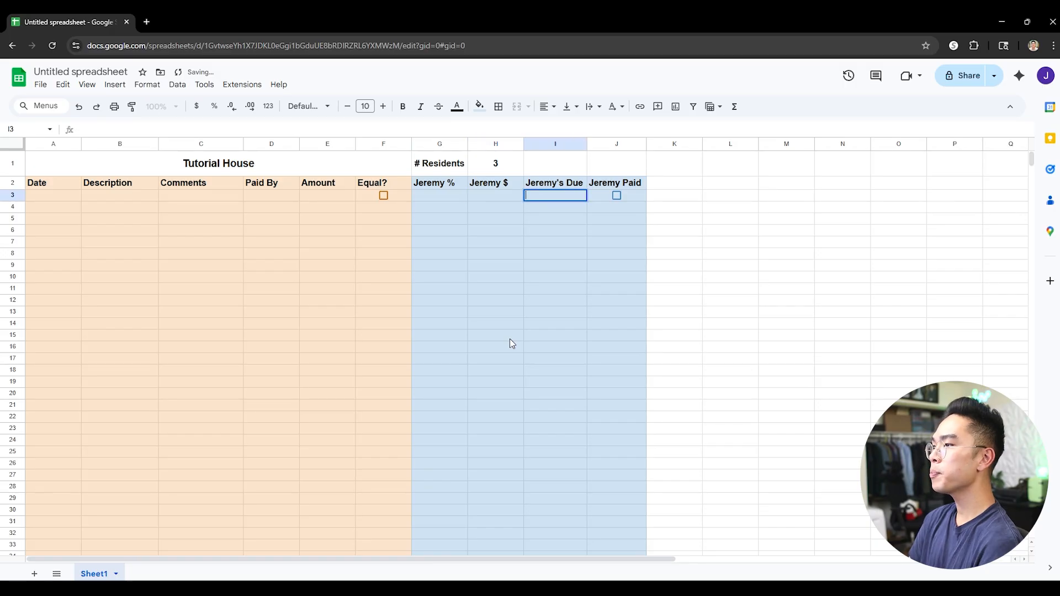
key(Escape)
- Apply the Date number format to column A
click(53, 144)
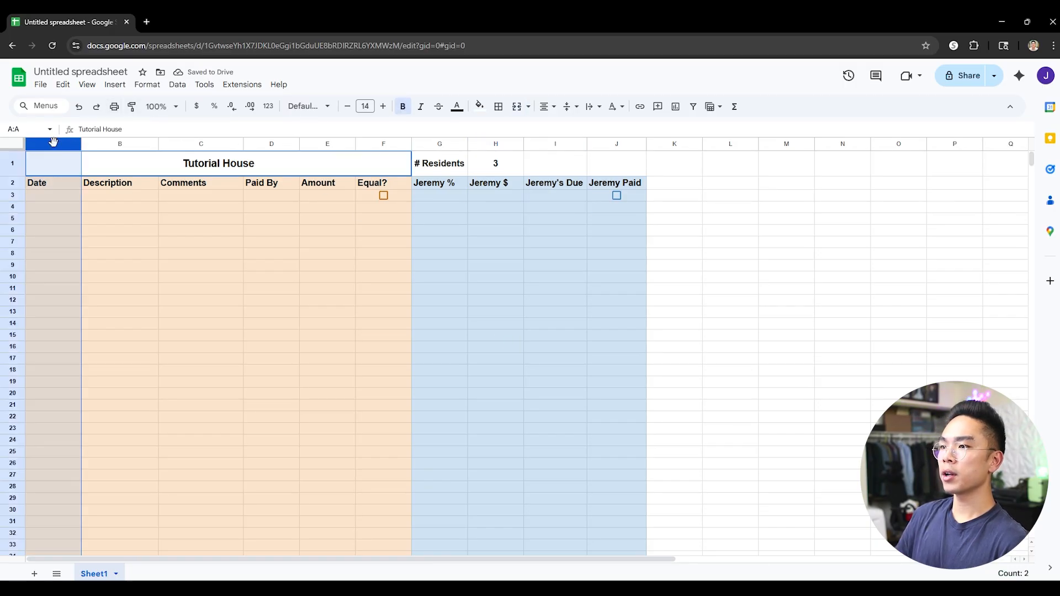
click(267, 106)
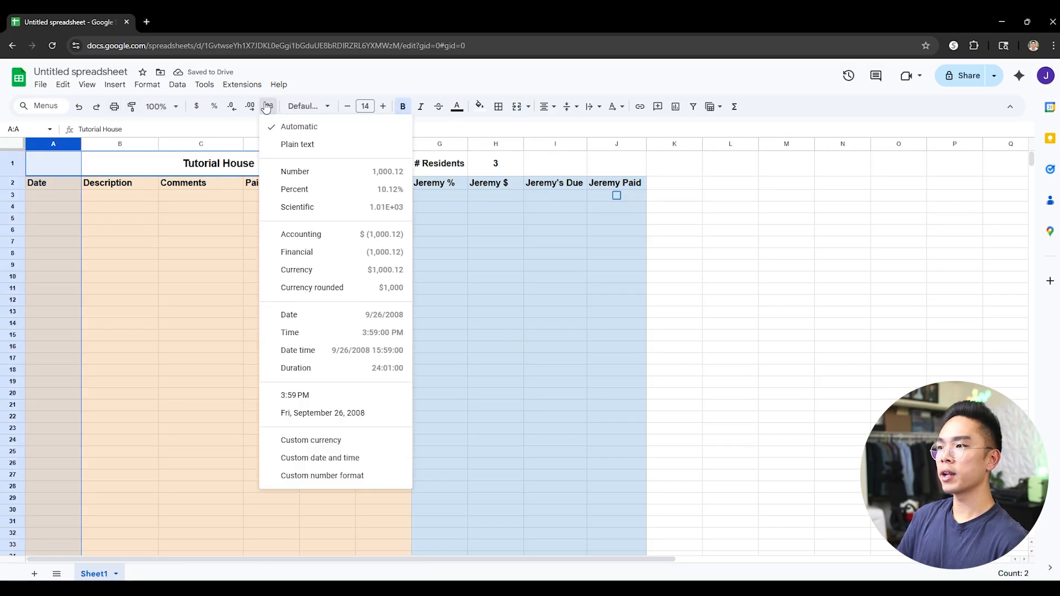
click(147, 86)
mouse_move(168, 129)
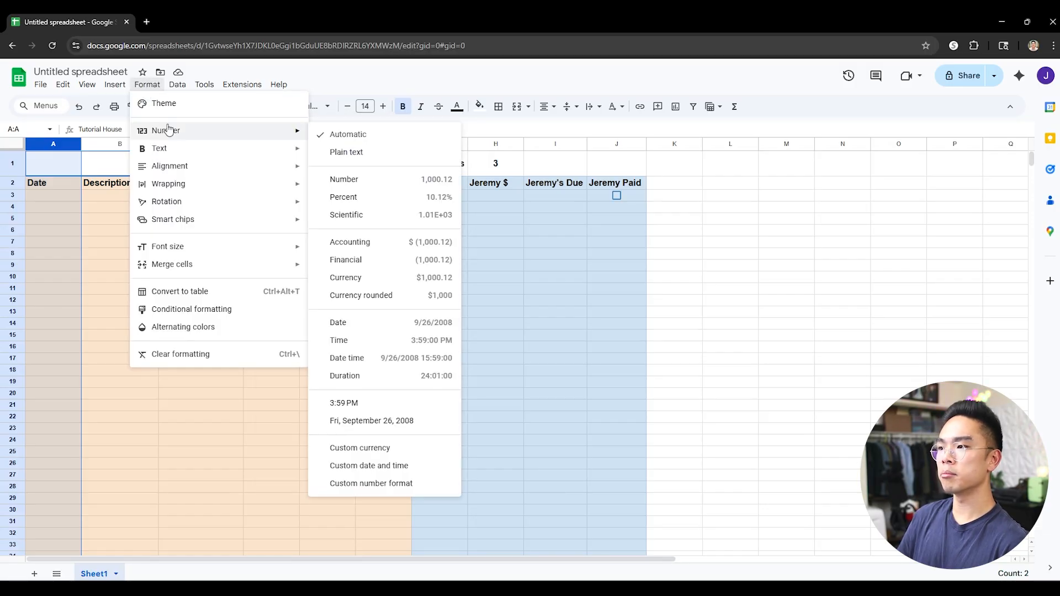
click(365, 325)
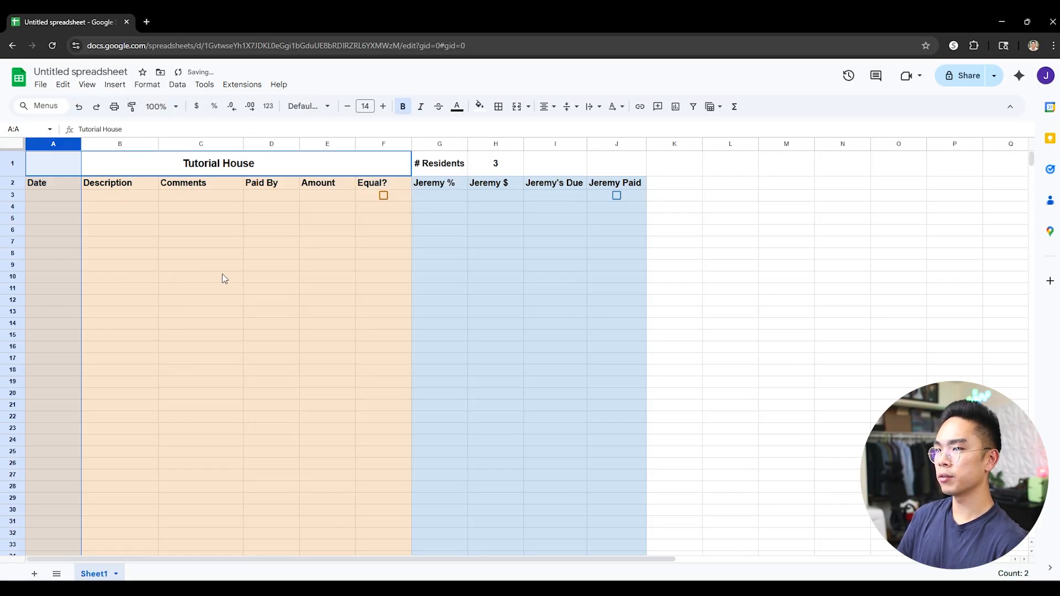
- Test the date format by entering 10/7/ in A3, and clear the cell
click(138, 230)
click(67, 198)
text(10/7/)
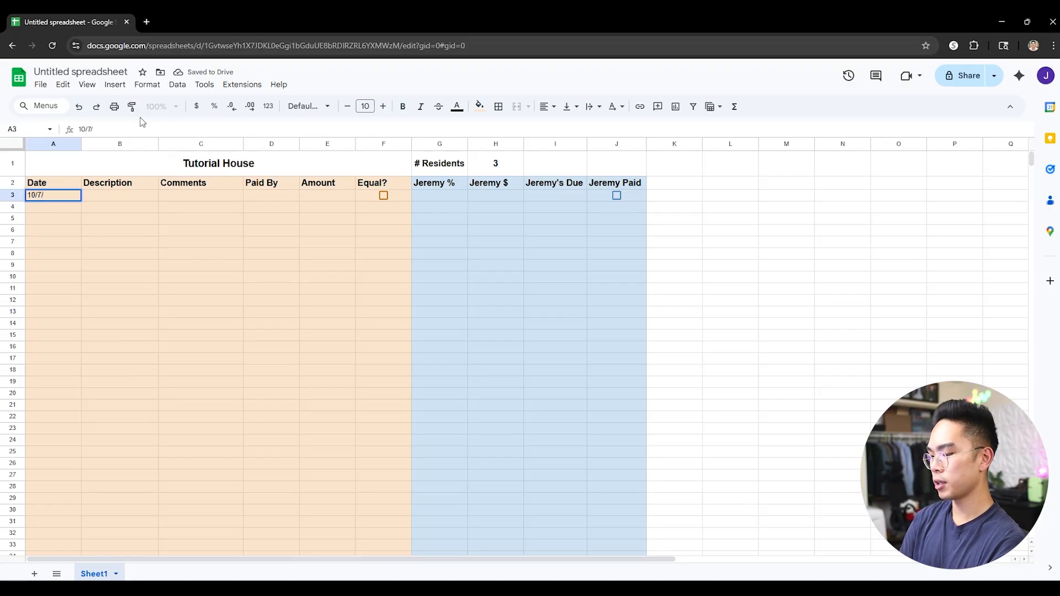
key(Return)
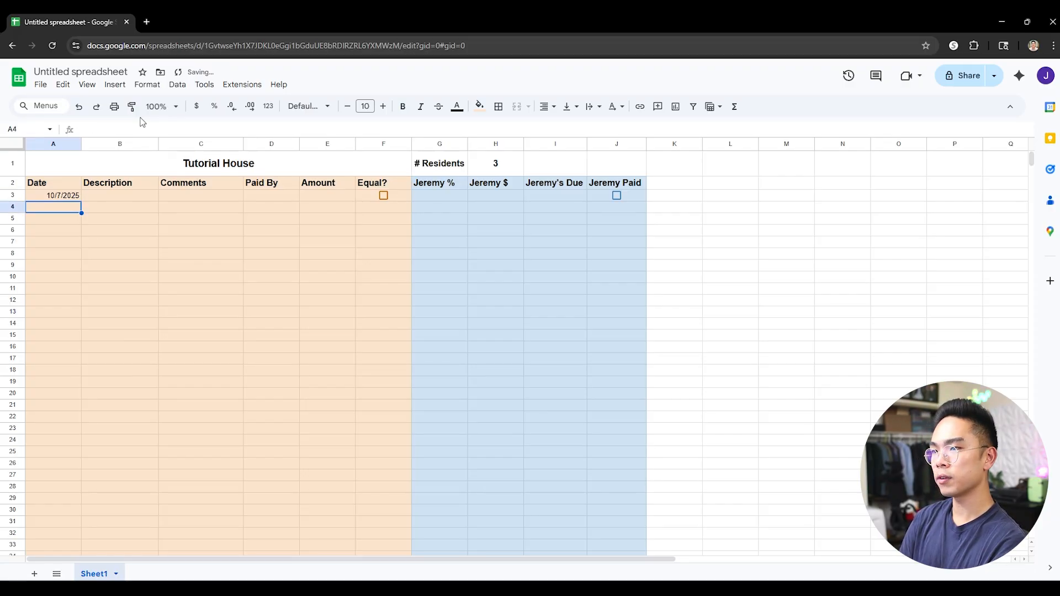
key(Up)
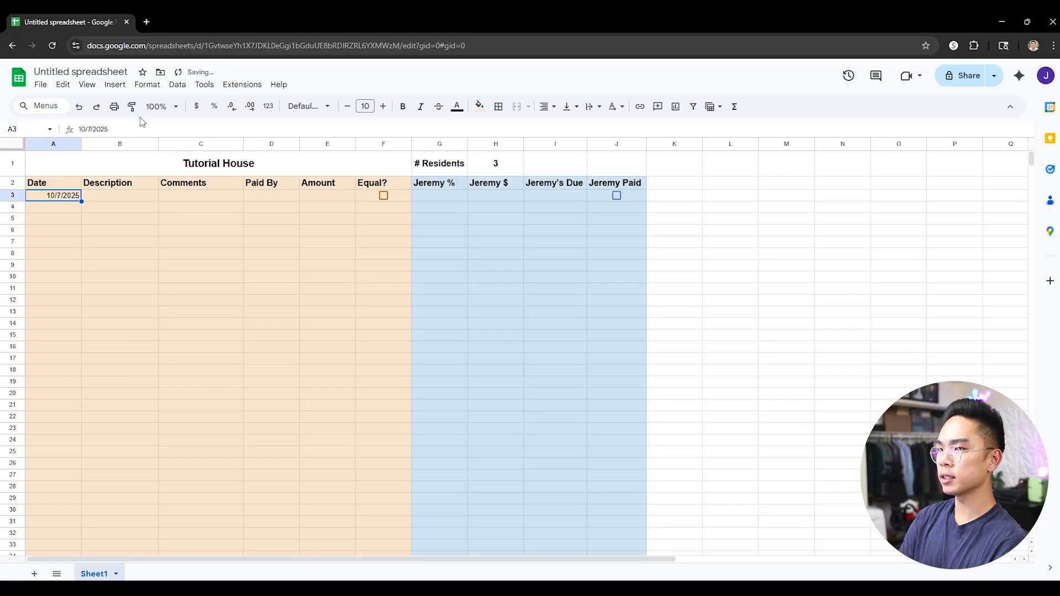
key(Delete)
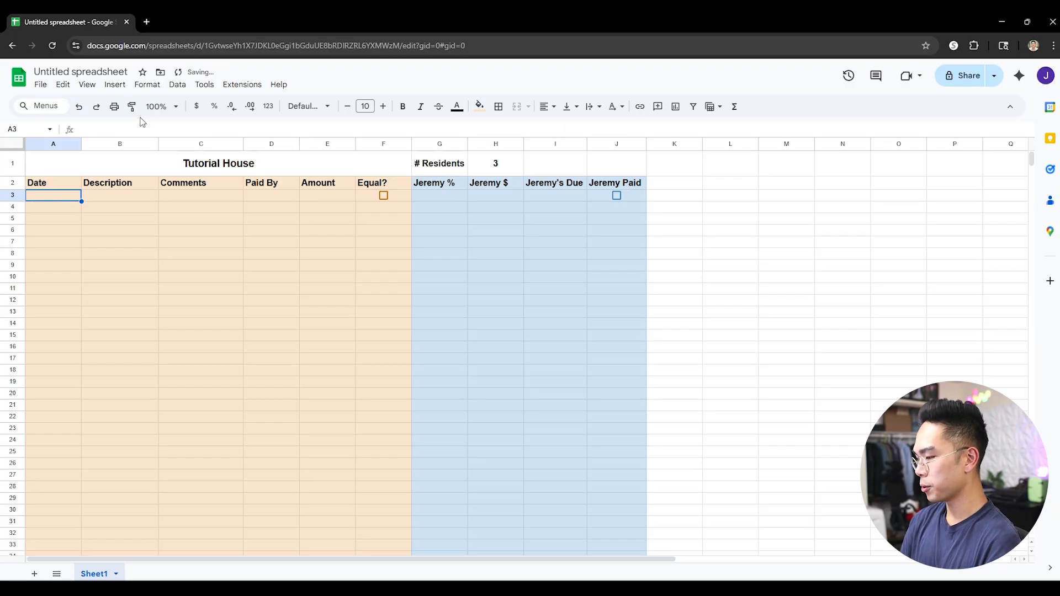
- Widen the Description column slightly more
drag(158, 143, 169, 144)
click(251, 262)
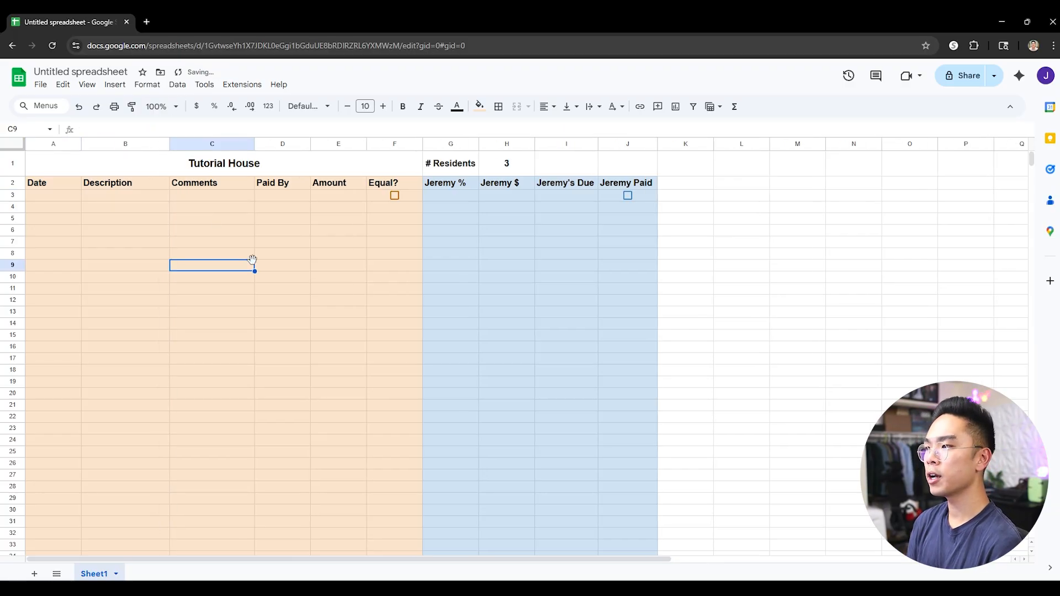
- Fill row 3 with the date October 7, the description Internet Bill and the comment Monthly Internet Bill
click(75, 194)
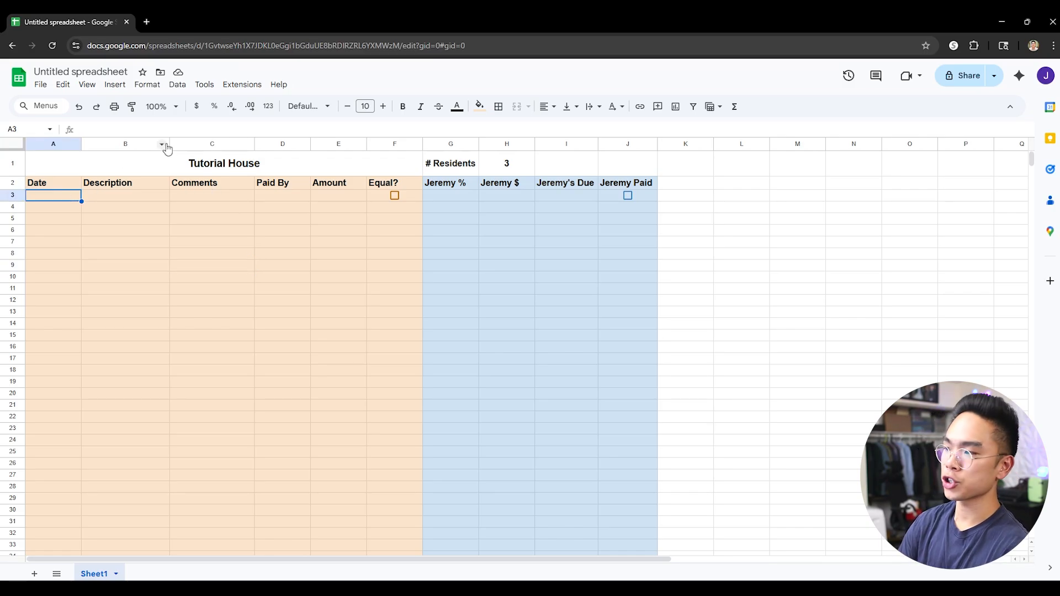
text(Oc)
text(tober 7)
key(Tab)
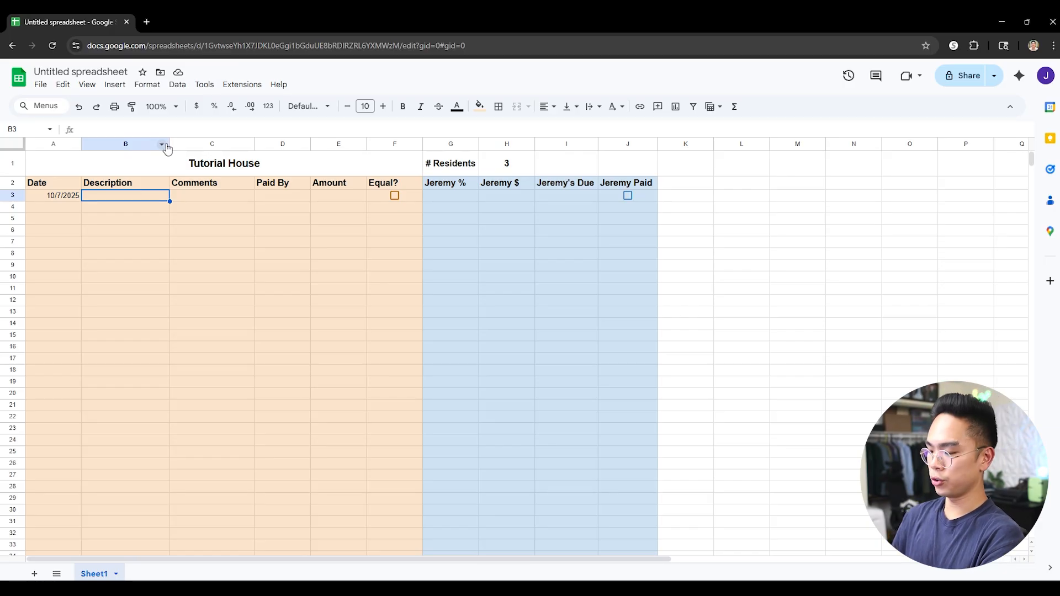
text(Internet Bill)
key(Tab)
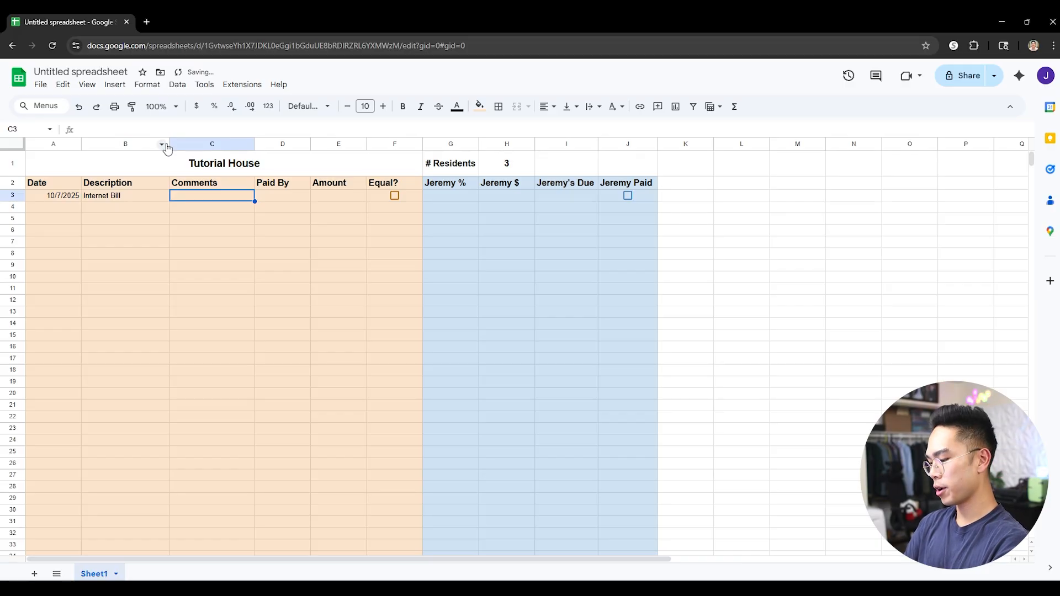
text(Monthly Internet Bill)
key(Return)
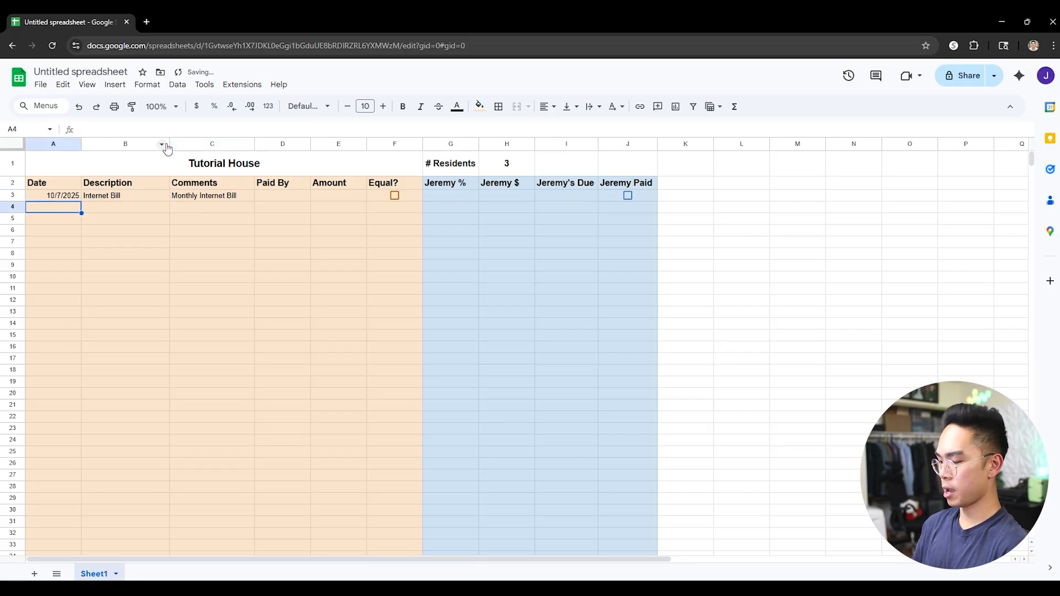
- Enter the payer's name in D3 and an amount of 60 in E3 for the Internet Bill
key(Up)
key(Right)
key(Right)
key(Right)
text(Jeremy)
key(Return)
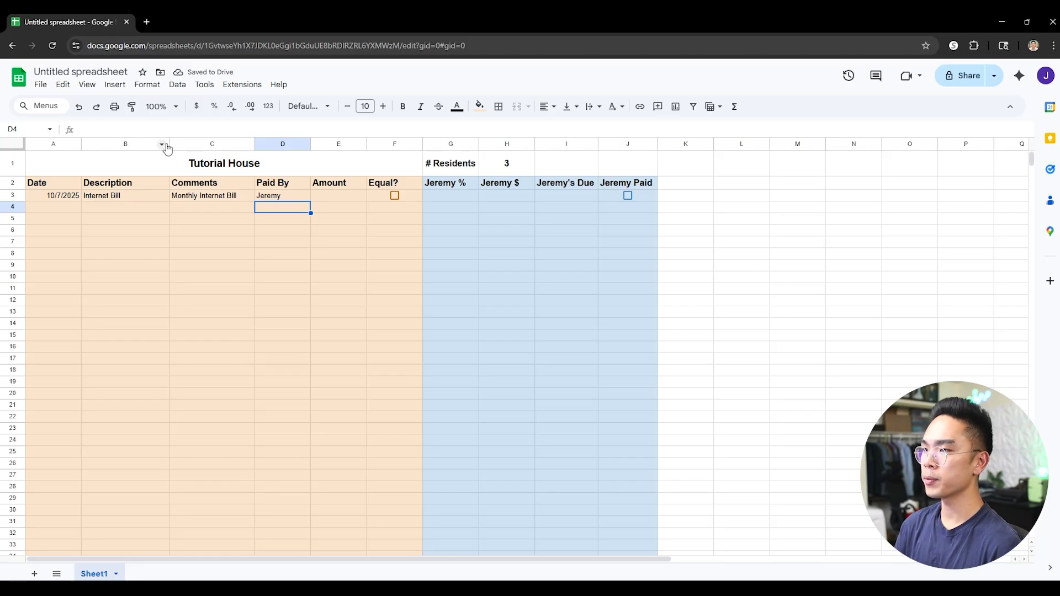
key(Up)
key(Right)
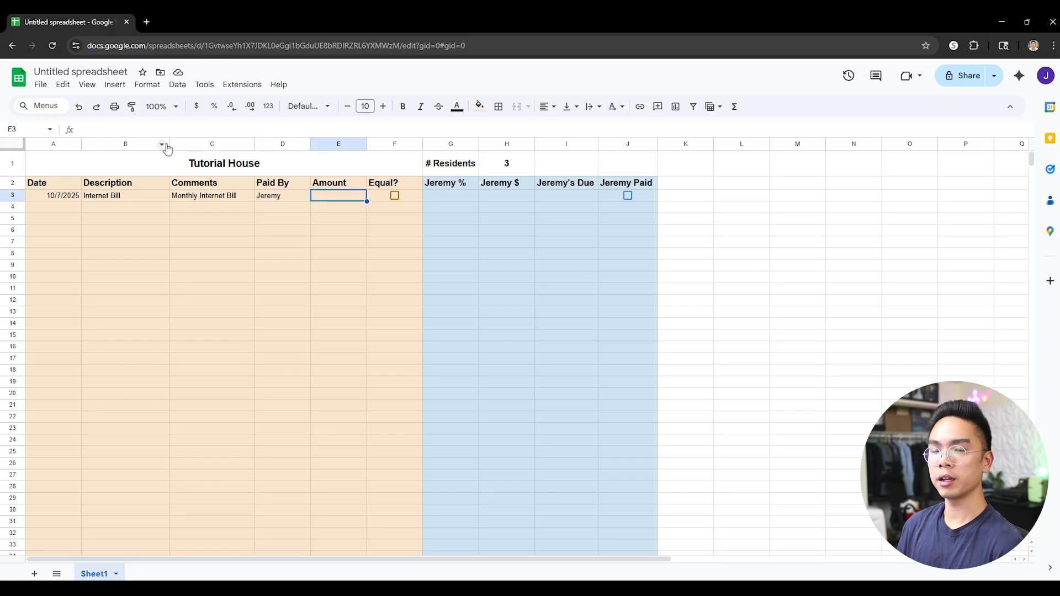
text(60)
key(Return)
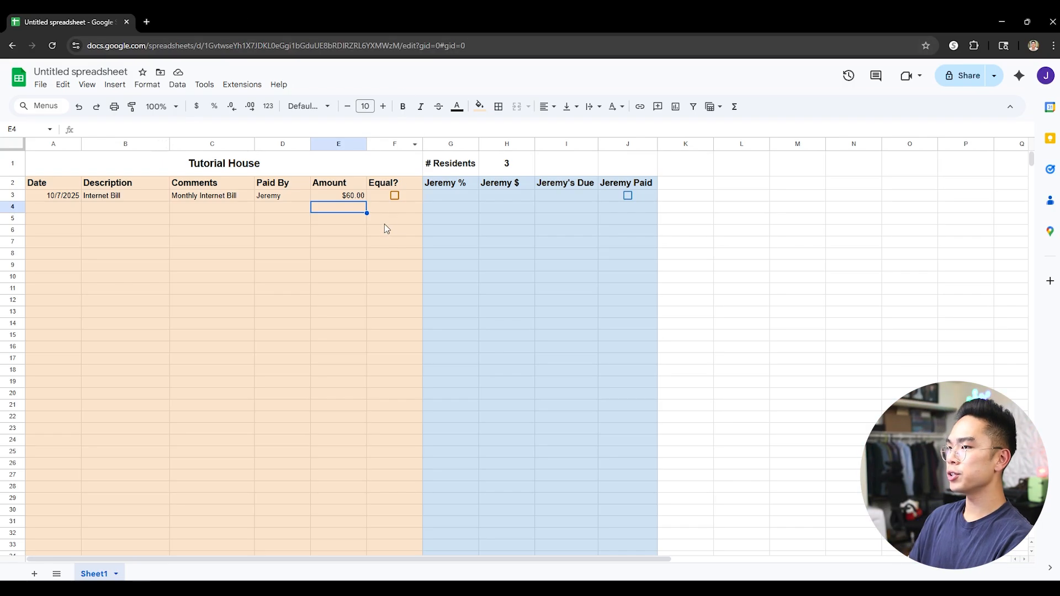
- Try out the Equal? checkbox in F3 by ticking and unticking it
click(395, 196)
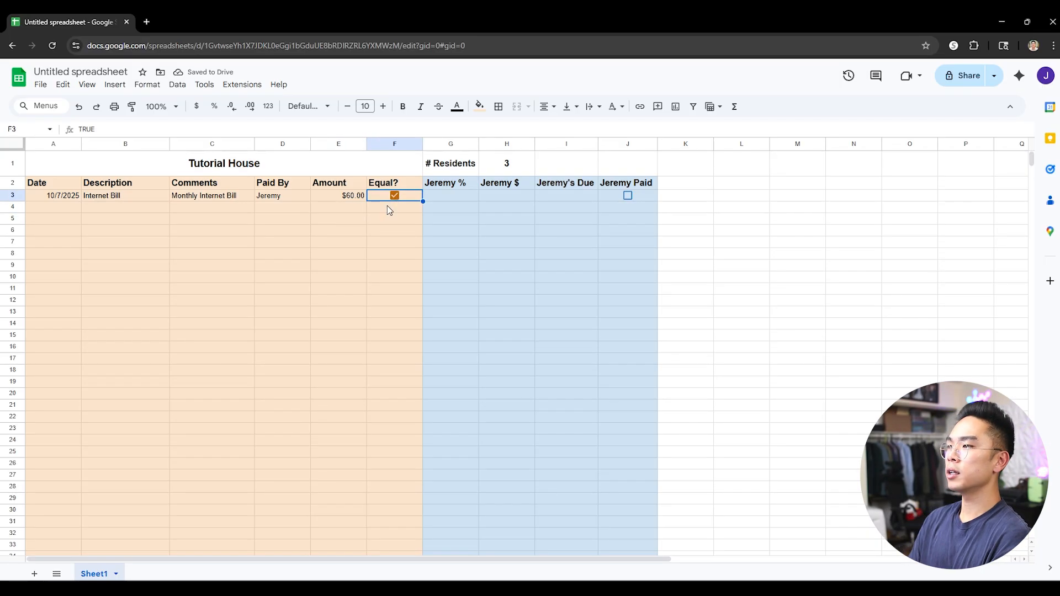
click(515, 167)
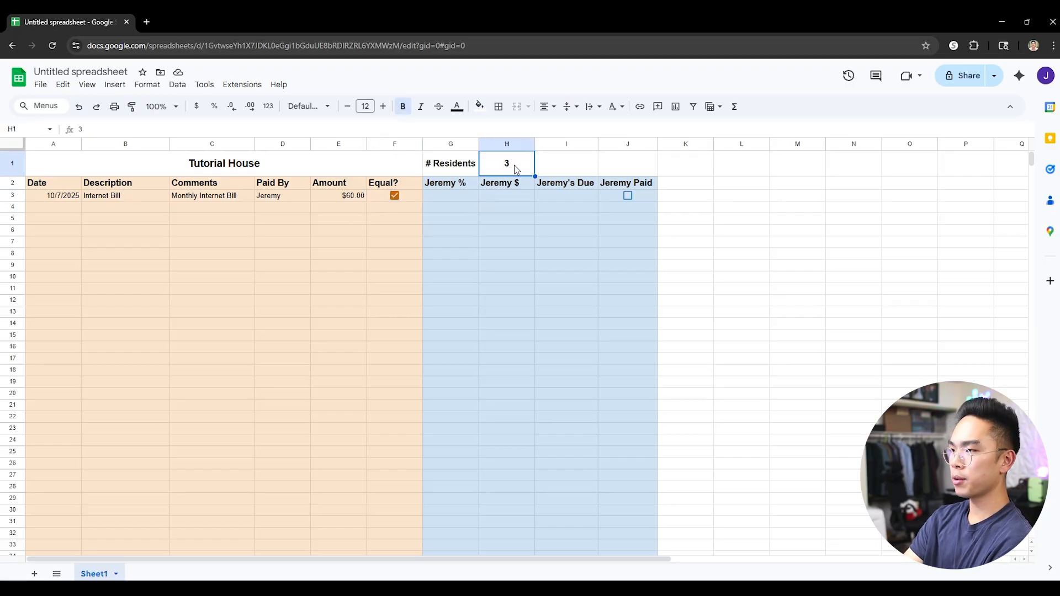
click(578, 197)
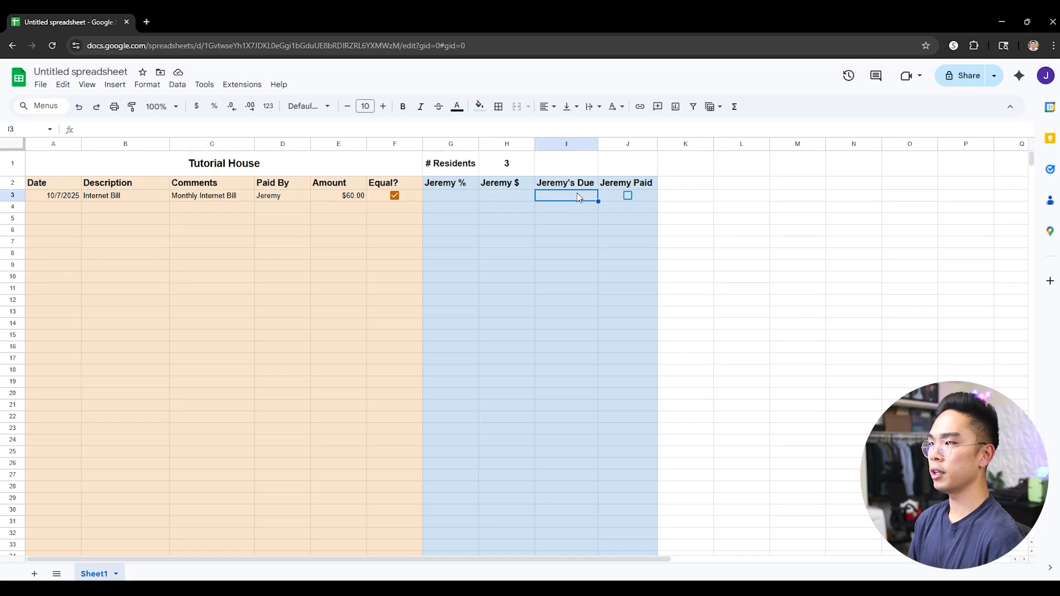
click(442, 198)
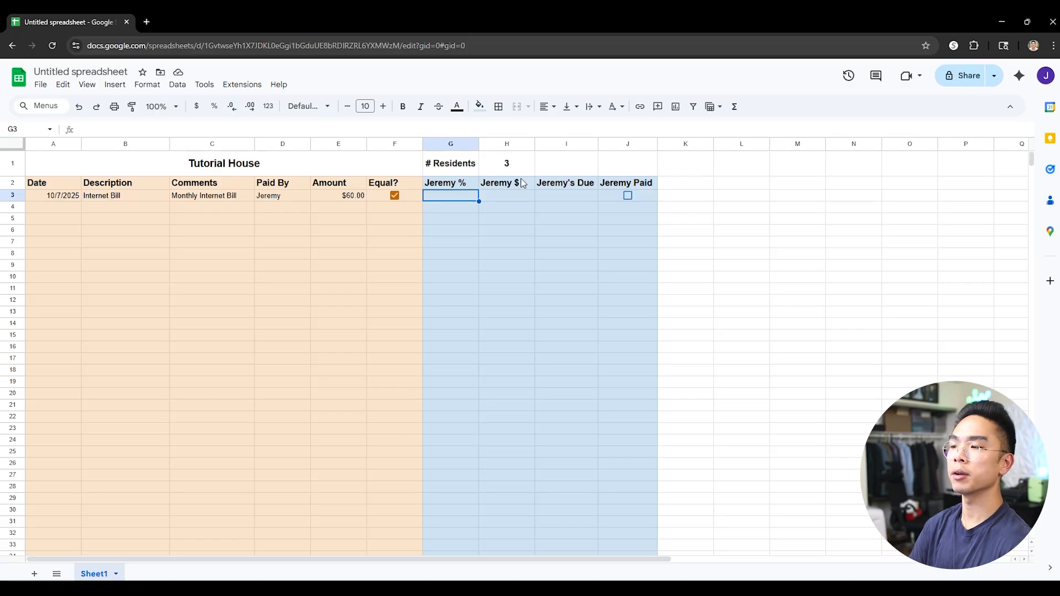
click(394, 195)
- Enter a sample percentage share of 50% in G3, and clear the cell
click(458, 197)
text(50%)
key(Return)
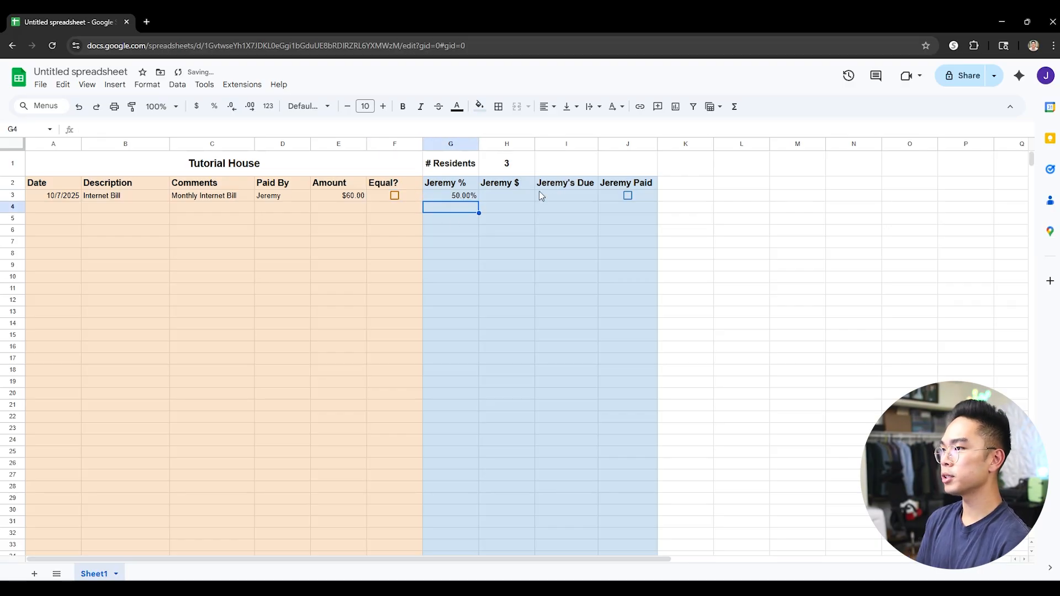
click(542, 199)
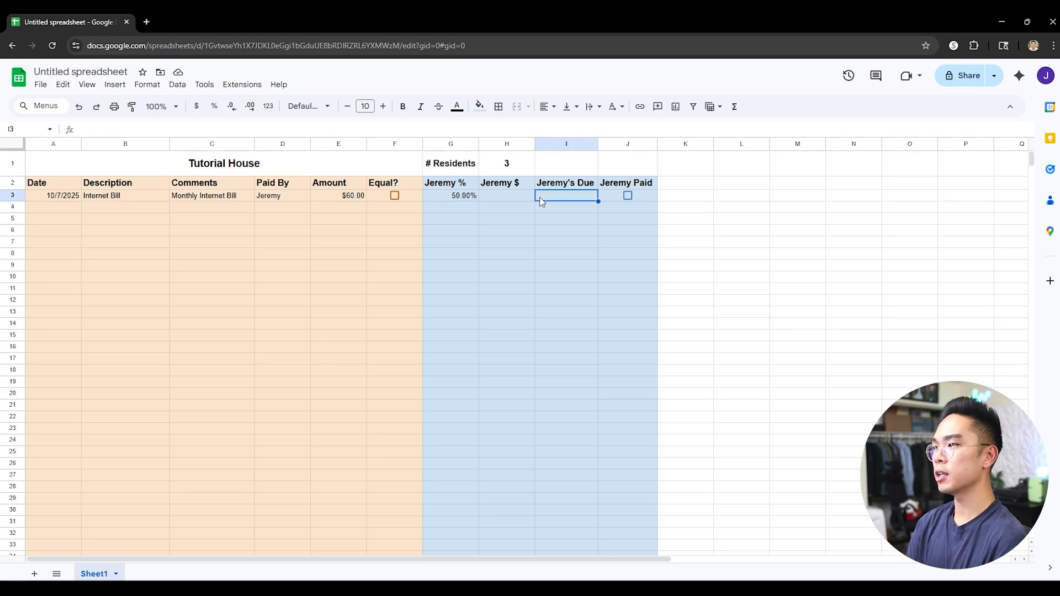
key(Left)
key(Left)
key(Delete)
- Enter a sample dollar share of 37 in H3, and clear the cell
key(Right)
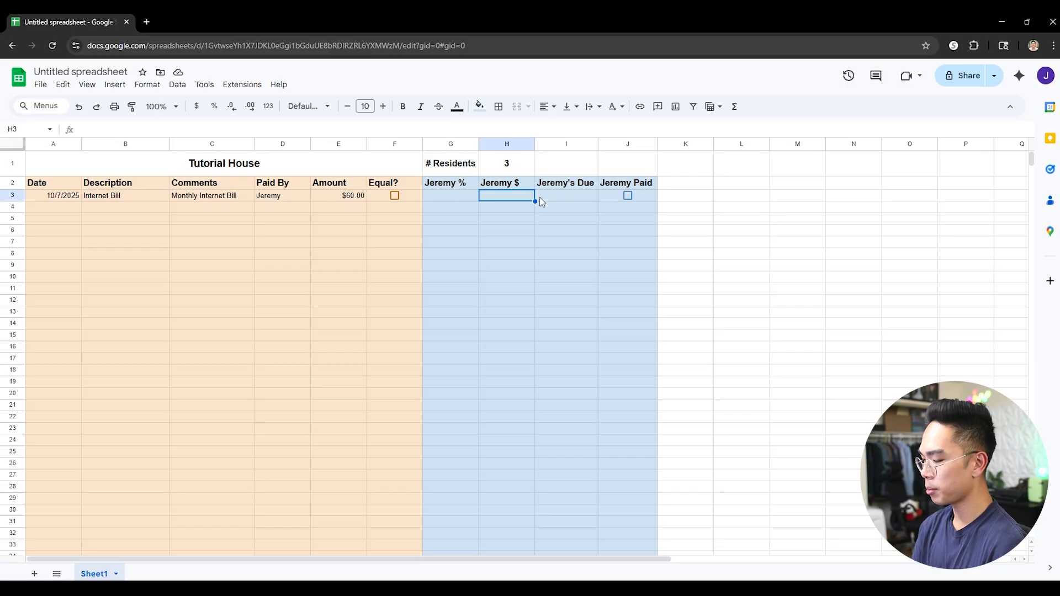
text(37)
key(Return)
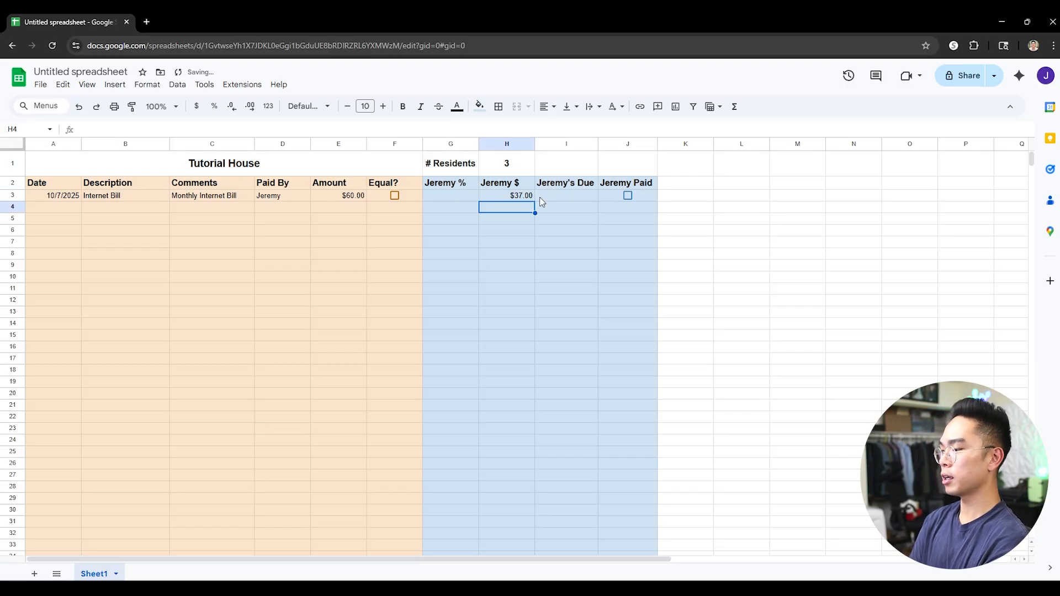
key(Up)
key(Right)
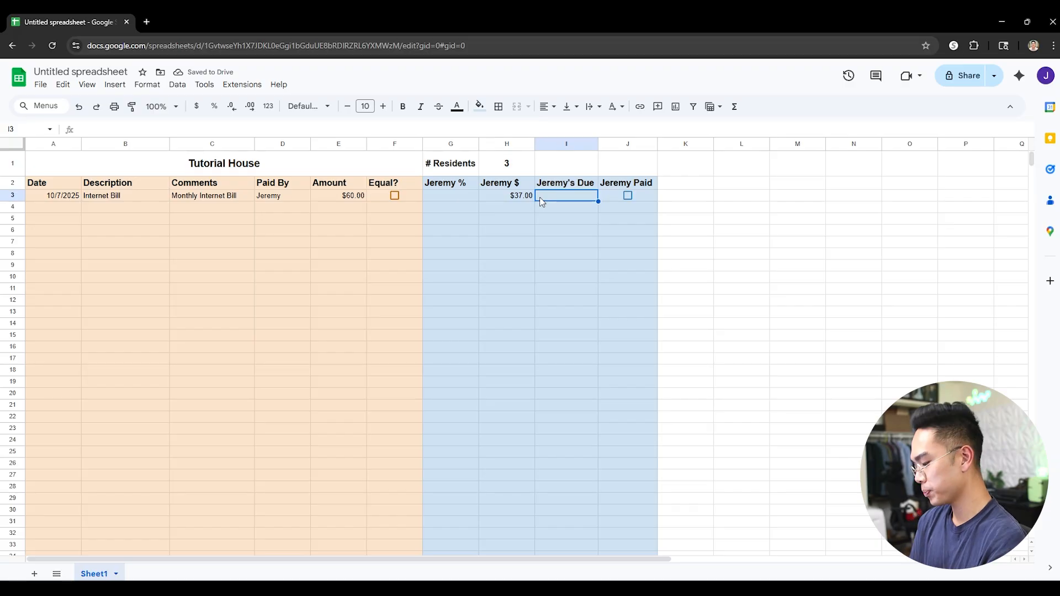
key(Left)
key(Delete)
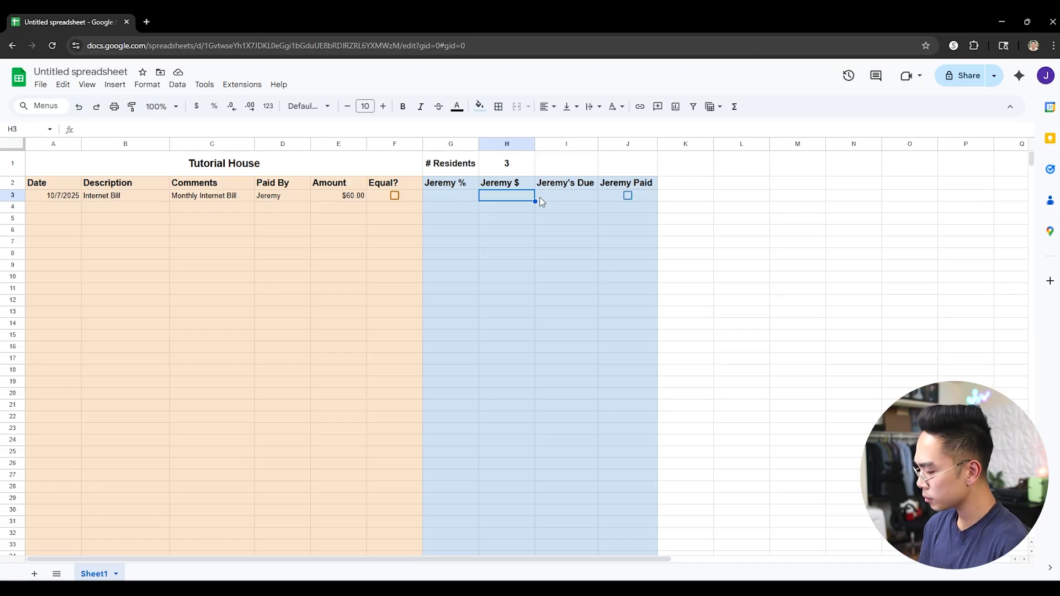
- Start an IF formula in I3 that tests F3 and divides the amount by the resident count when true: =IF(F3,E3/H1,
key(Right)
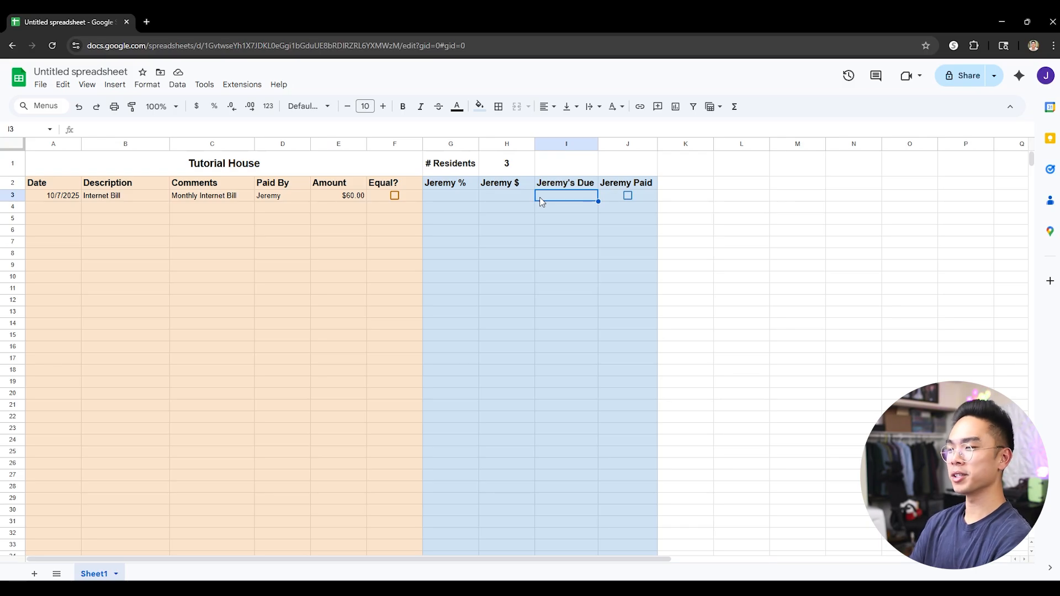
text(=)
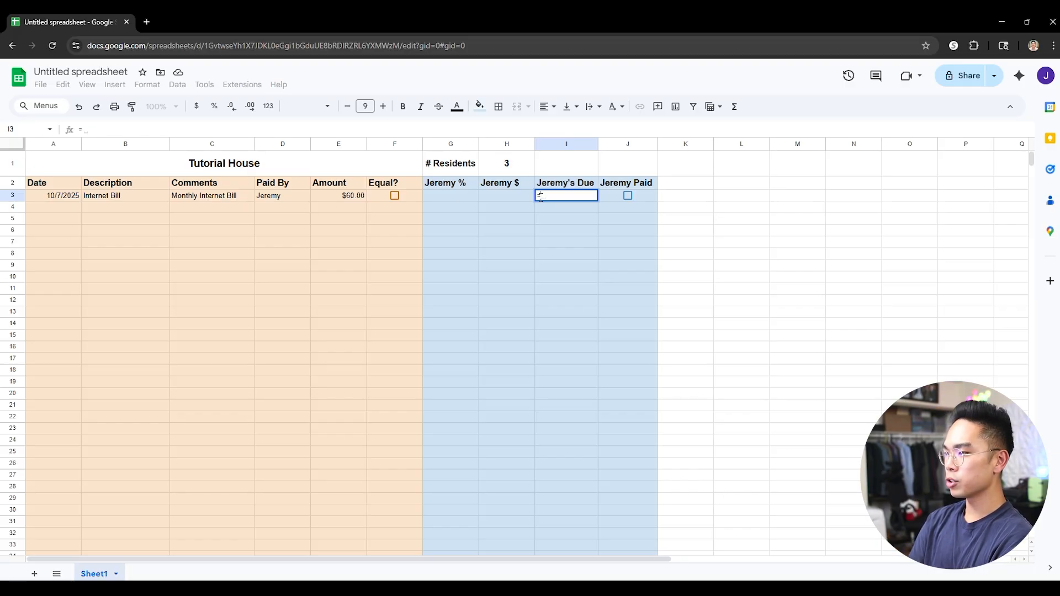
text(IF)
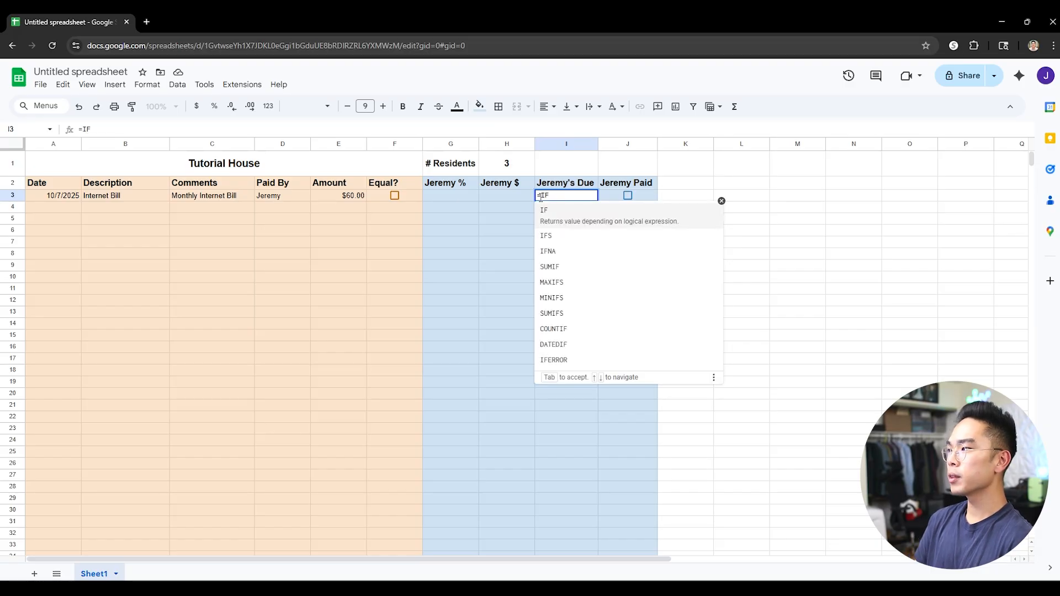
text(()
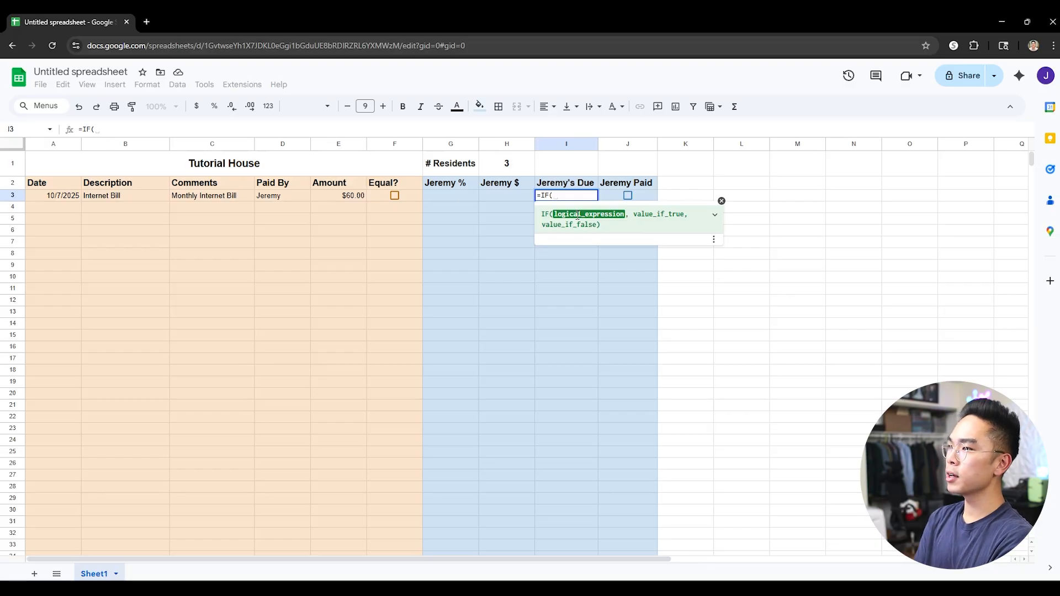
click(406, 199)
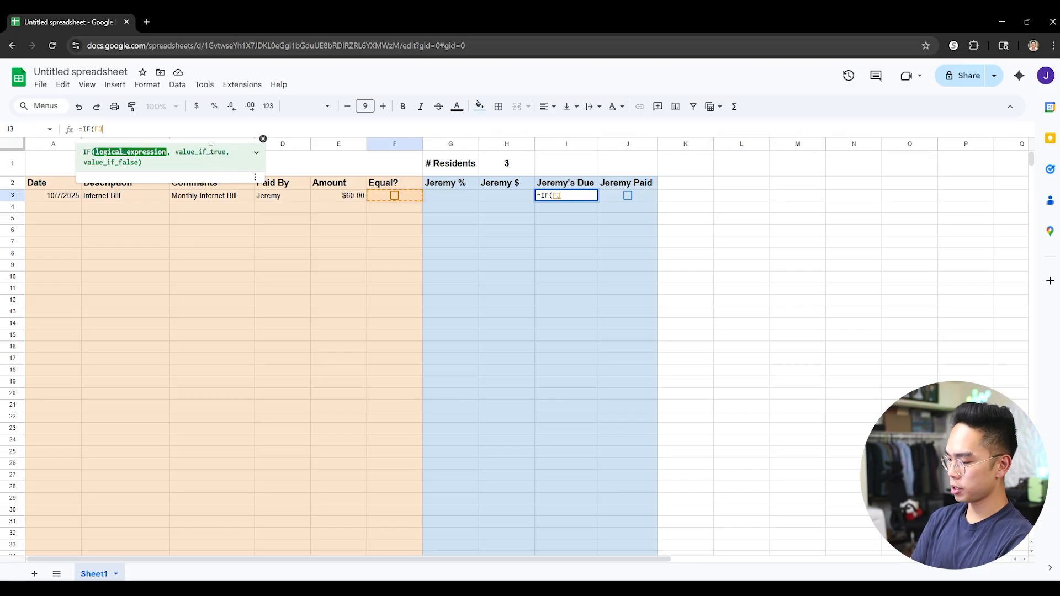
text(,)
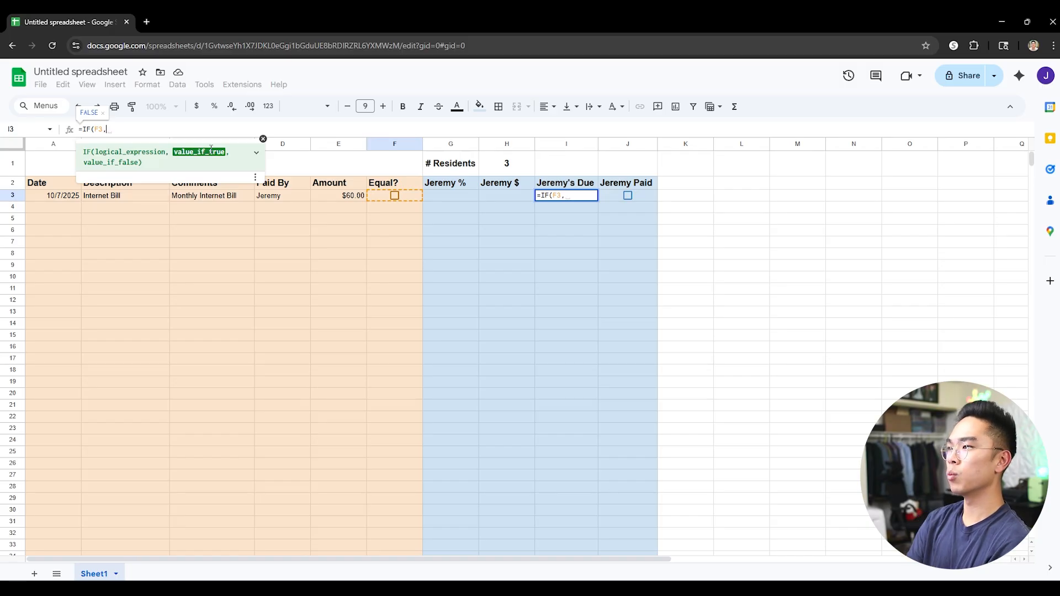
click(341, 197)
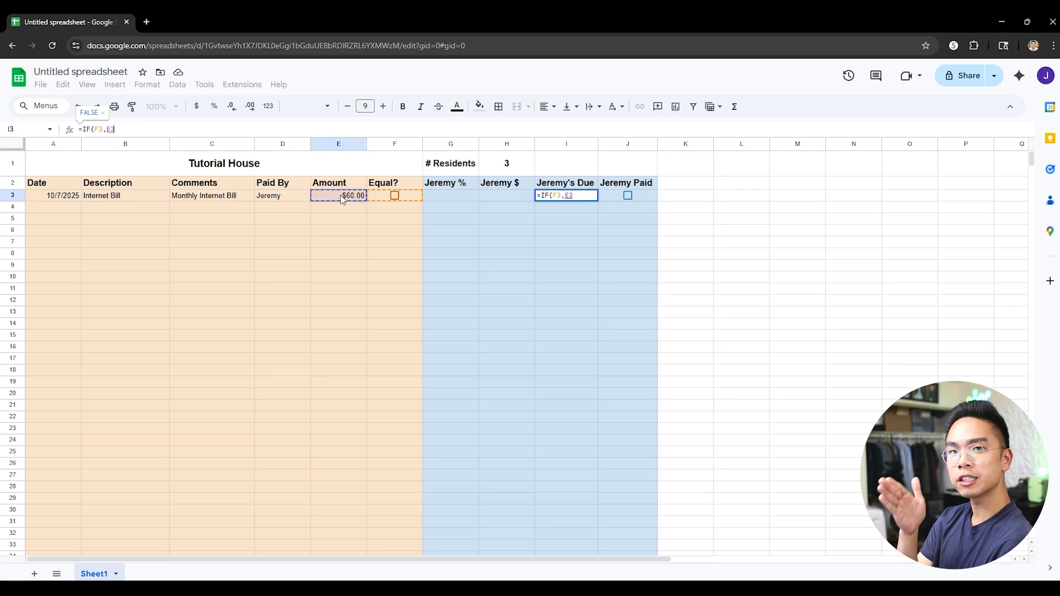
text(/)
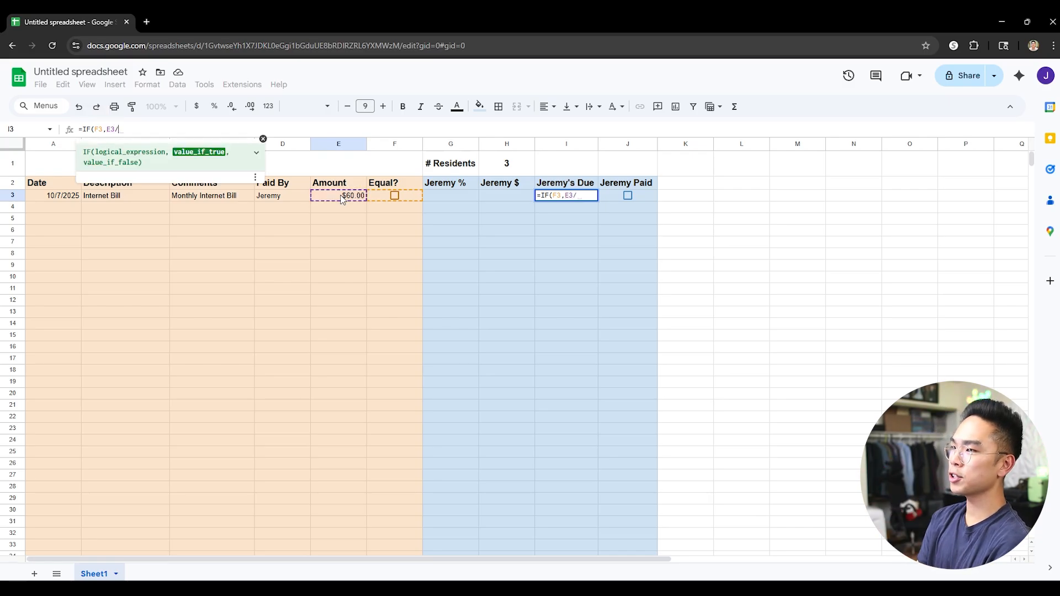
click(518, 162)
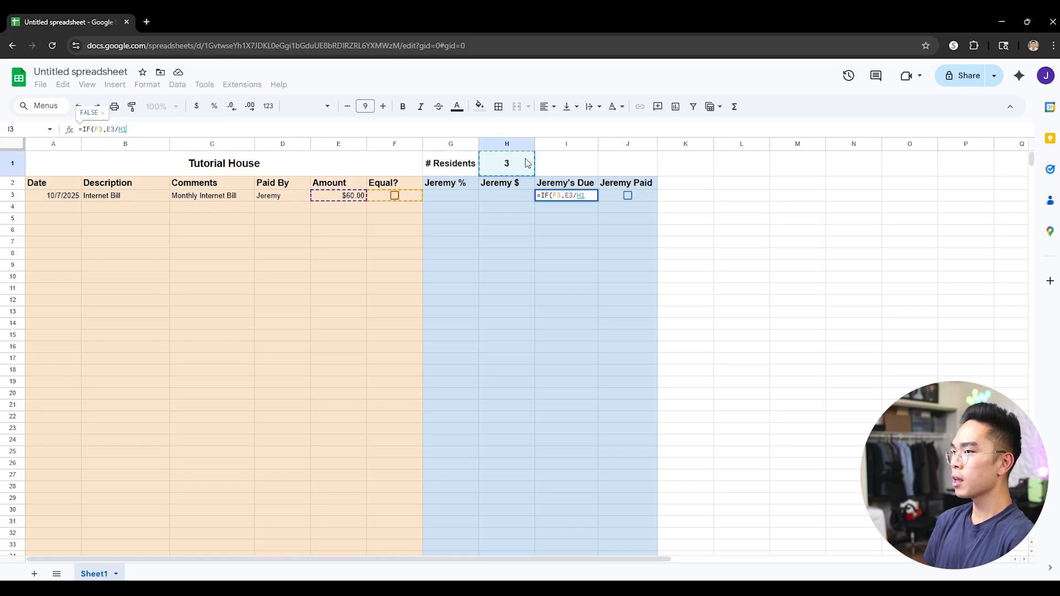
text(,)
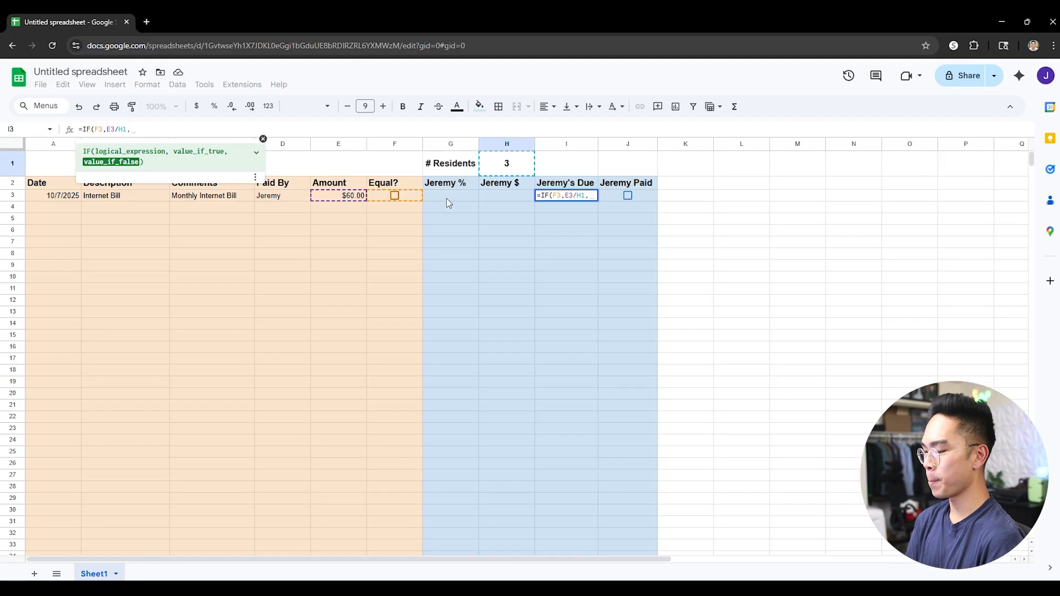
- Nest a second IF in the I3 formula that tests whether the percentage cell is not blank: IF(G3<>"",
text(IF)
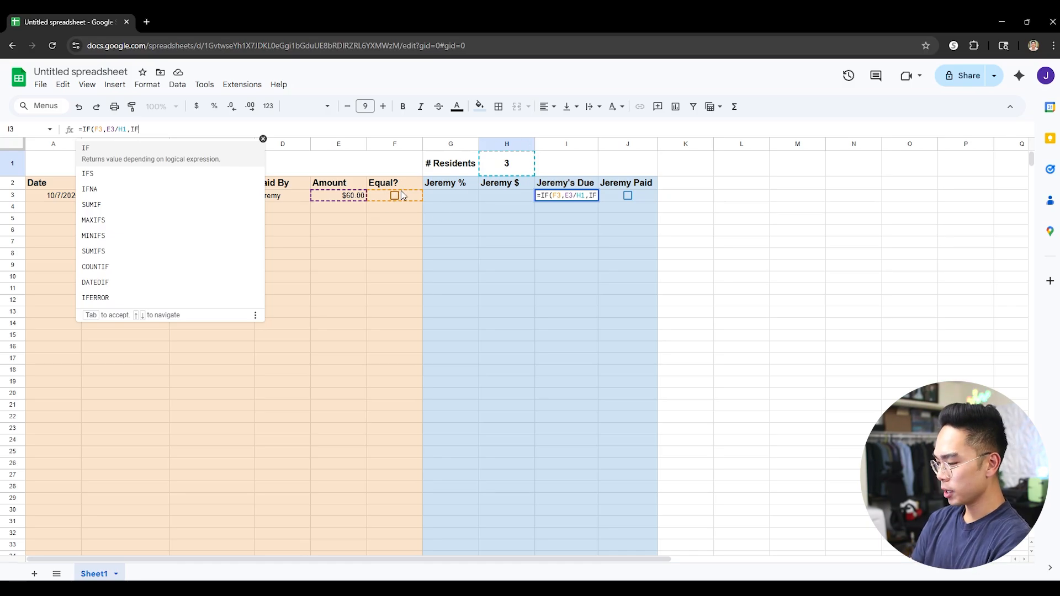
text(()
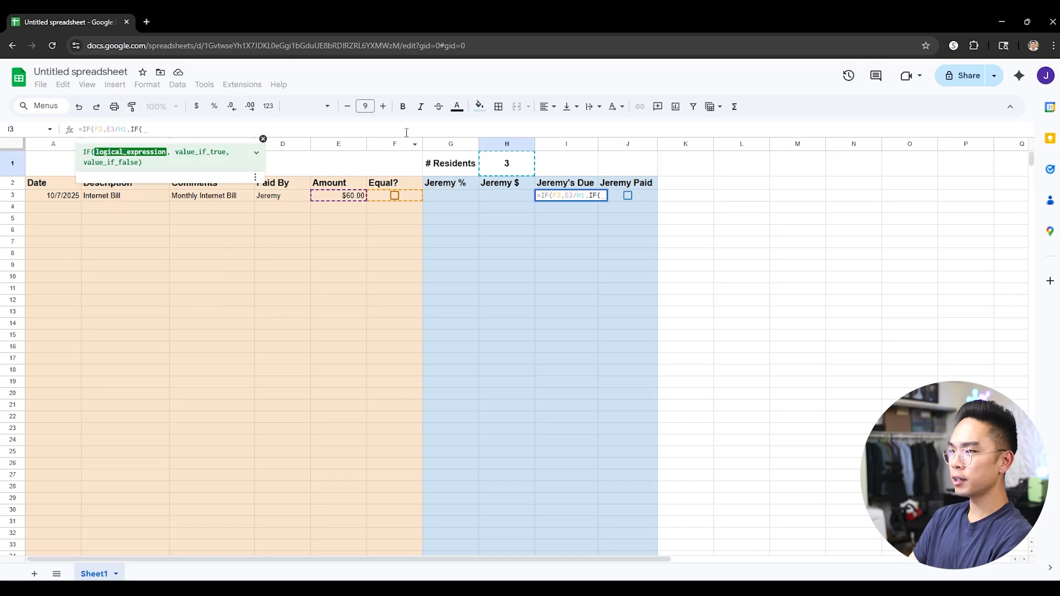
click(459, 198)
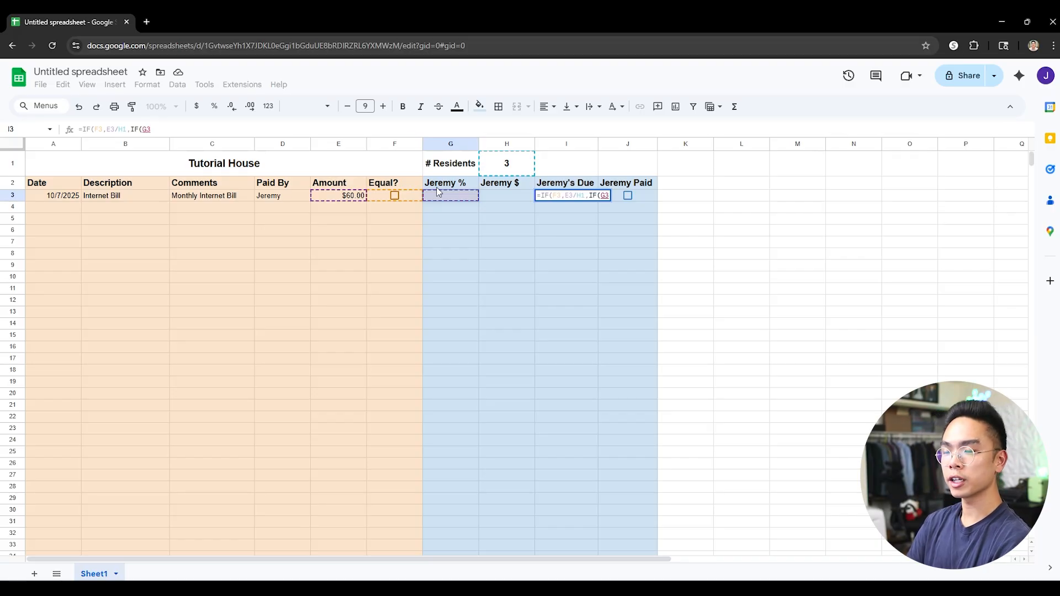
text(<>)
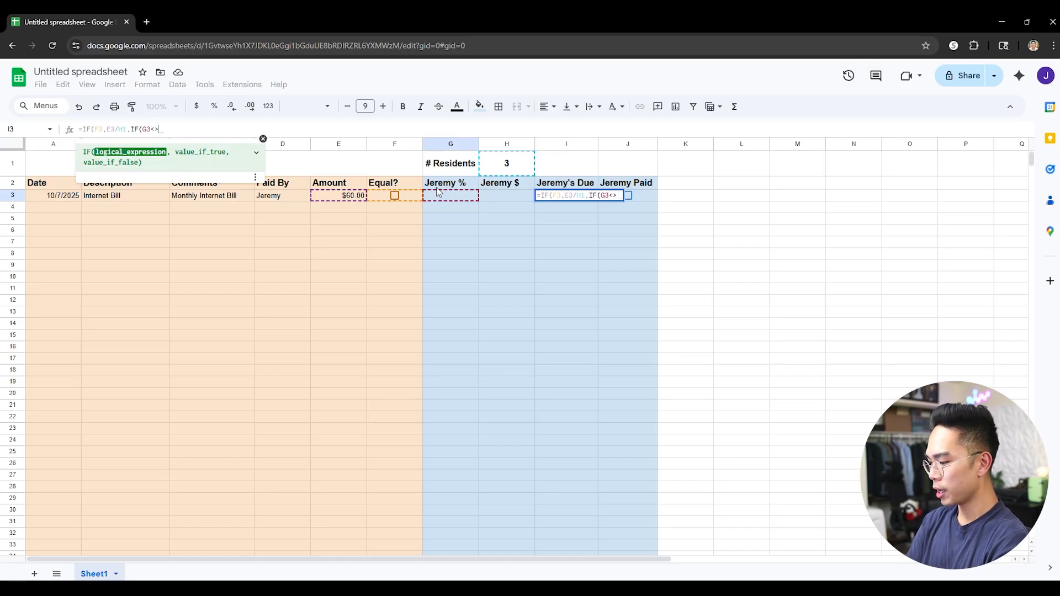
text("")
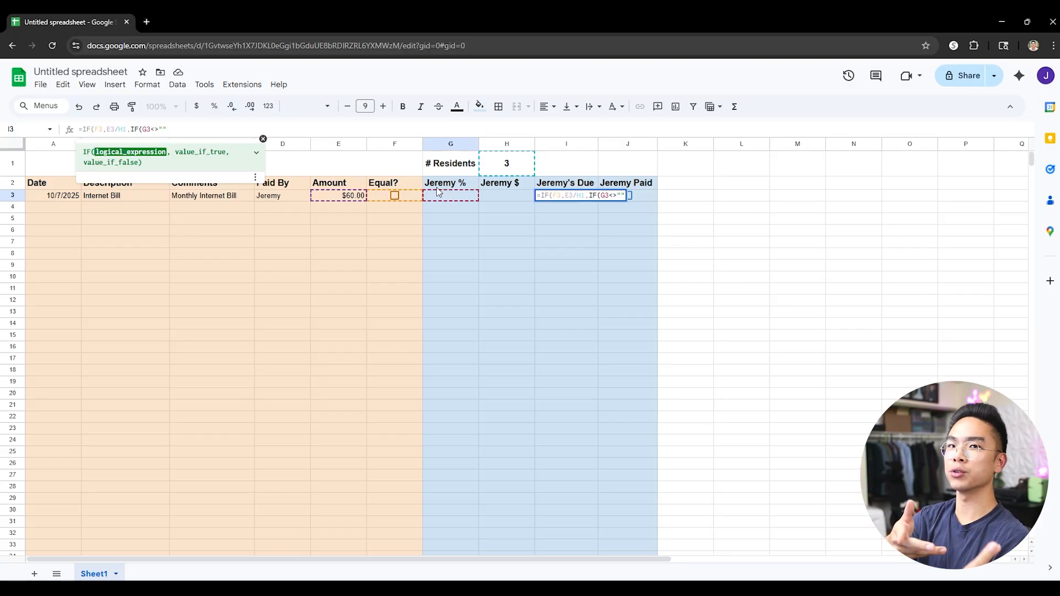
text(,)
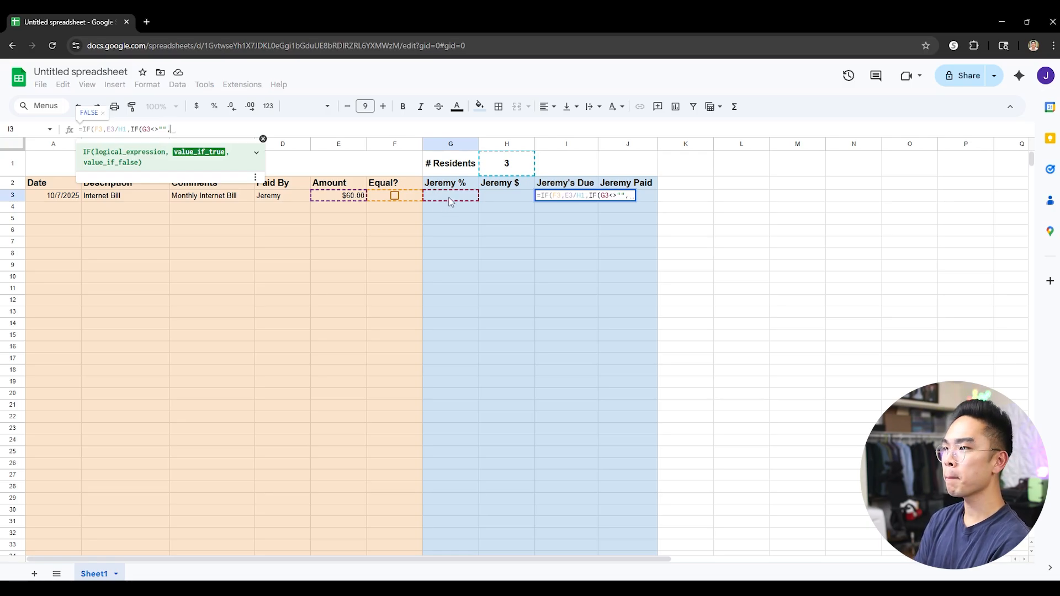
- Set the nested IF's true value to the amount multiplied by the percentage share, E3*G3
click(330, 202)
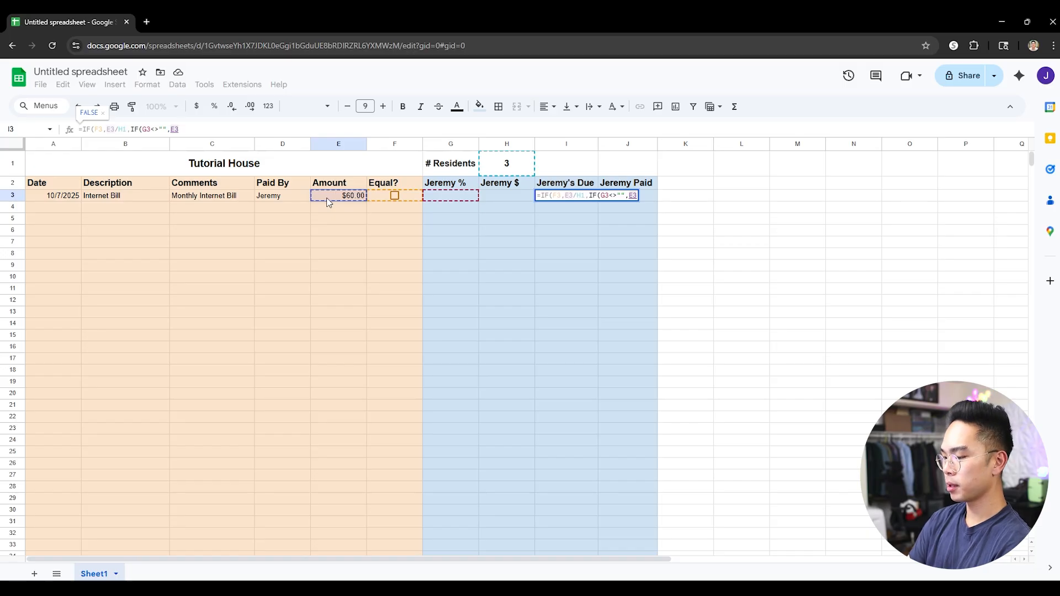
text(*)
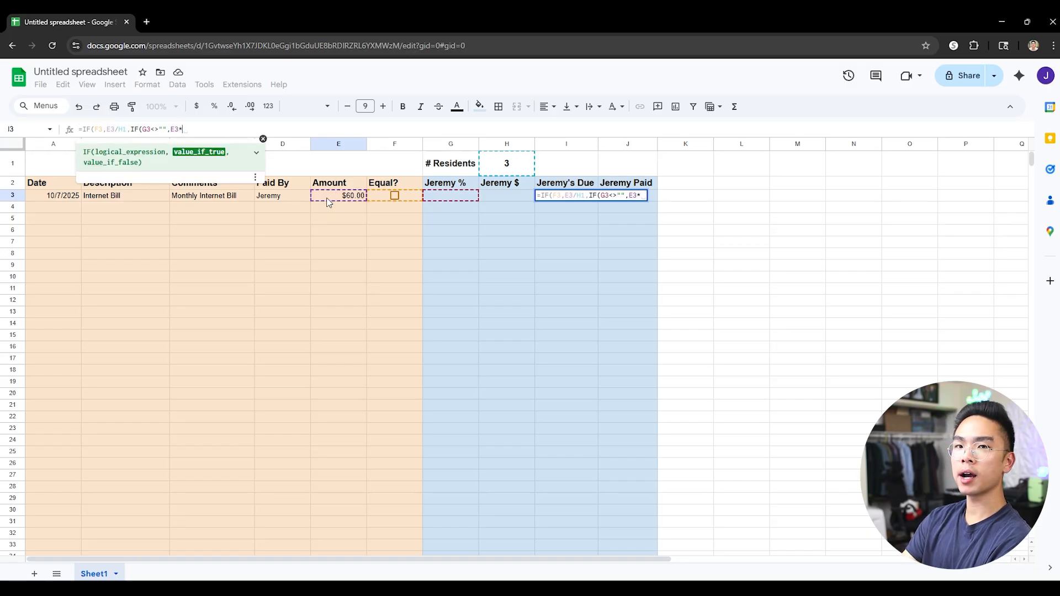
click(465, 200)
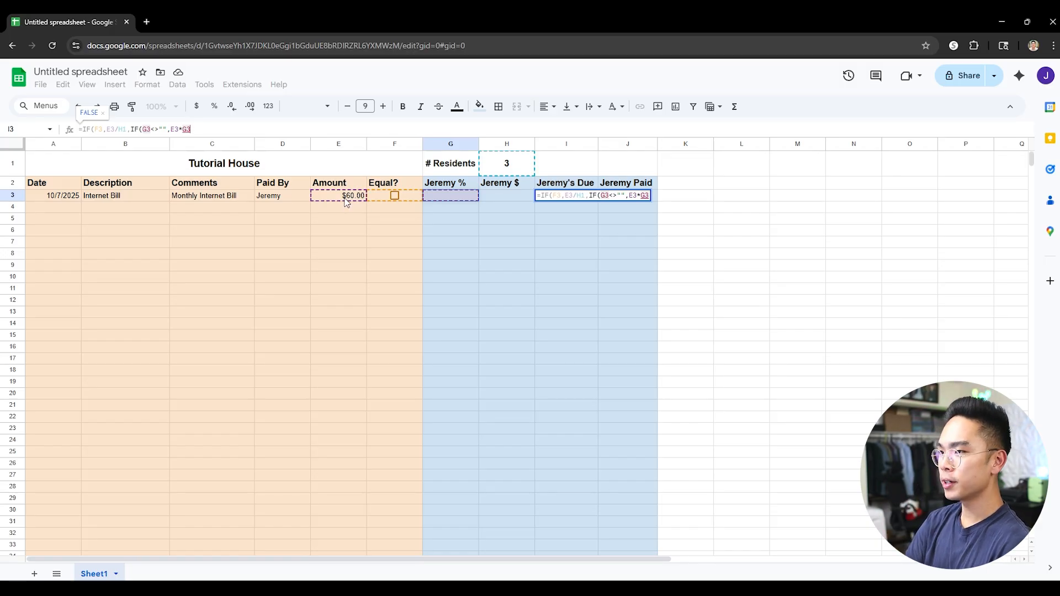
text(,)
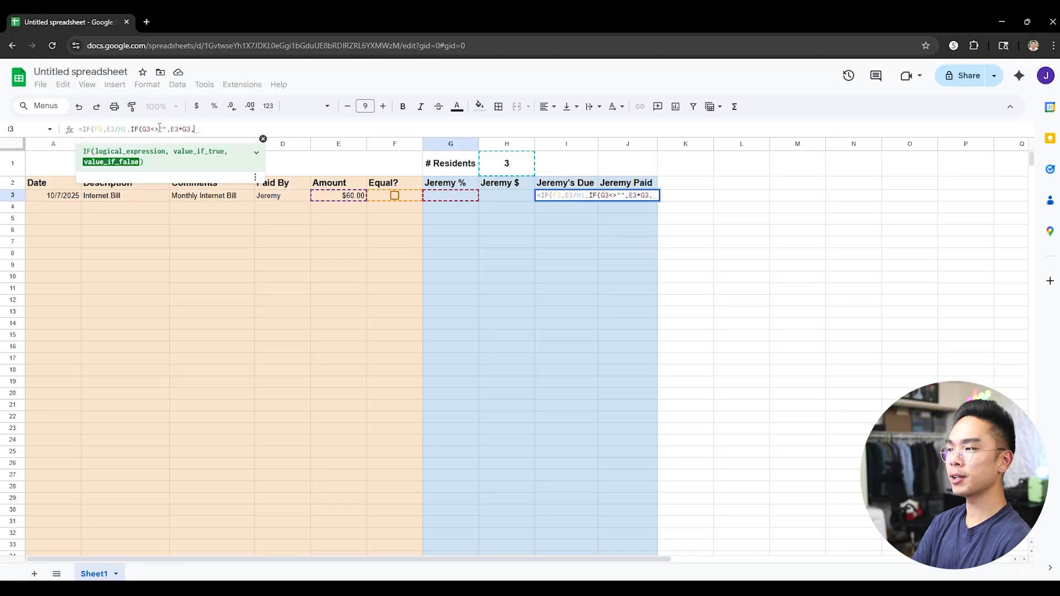
- Use the dollar share H3 as the nested IF's false value and complete the formula: =IF(F3,E3/H1,IF(G3<>"",E3*G3,H3))
click(498, 196)
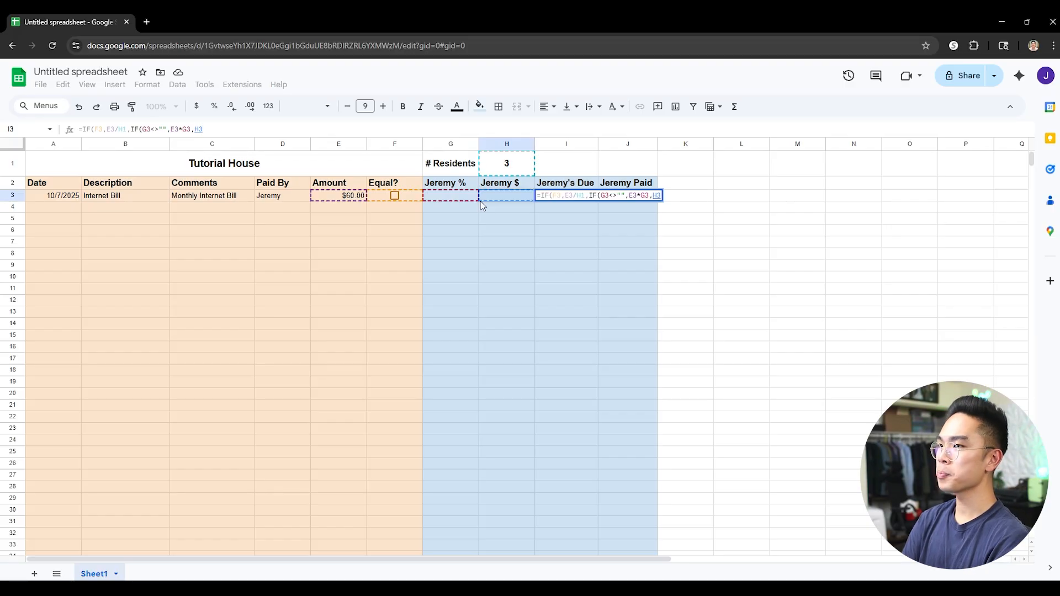
text()))
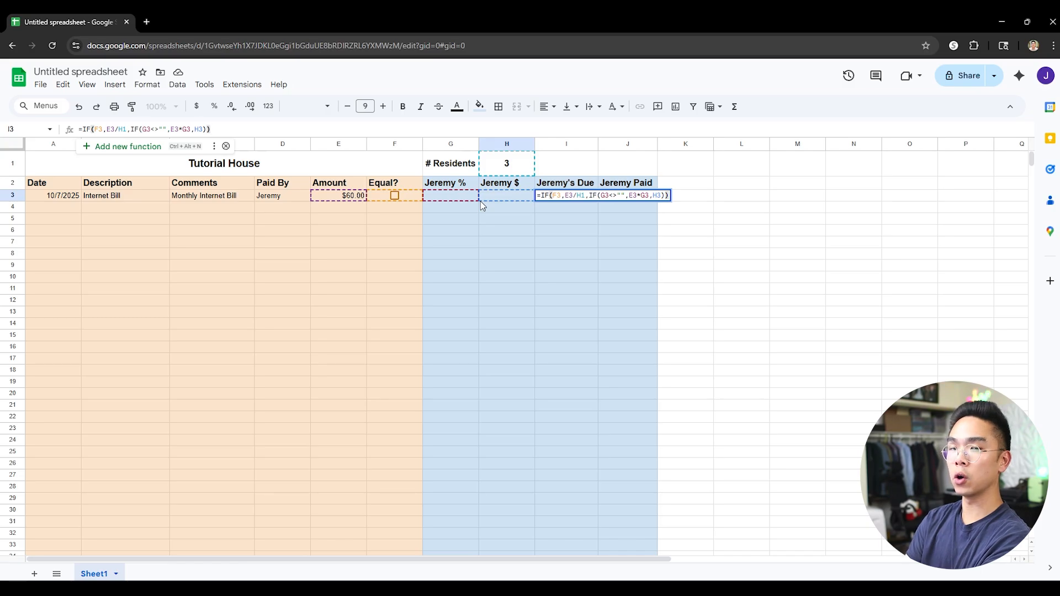
key(Return)
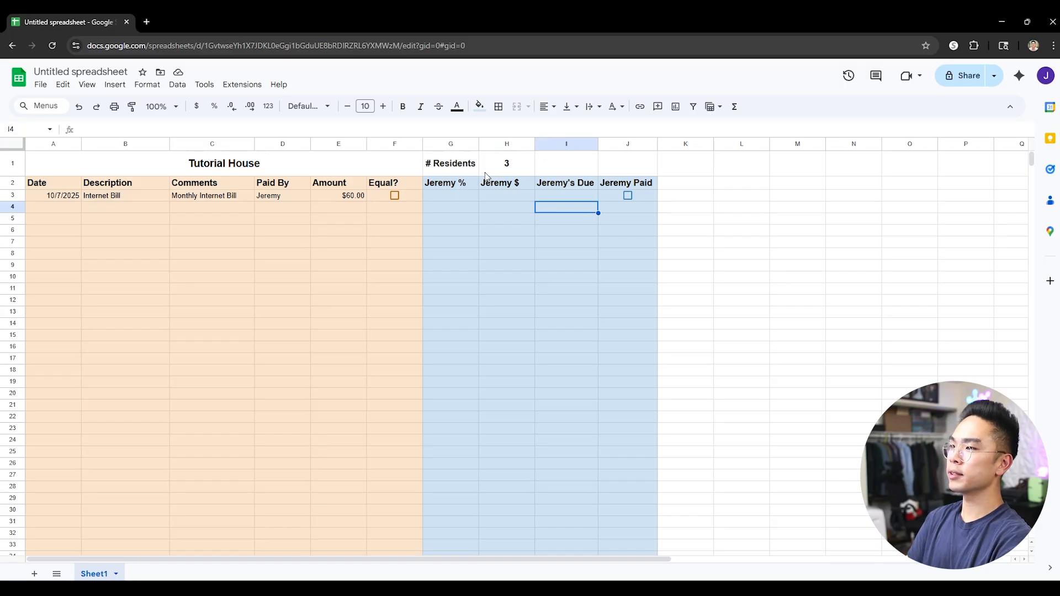
- Test the equal split by ticking Equal? in F3, checking the due in I3, and unticking the checkbox
click(345, 195)
click(395, 196)
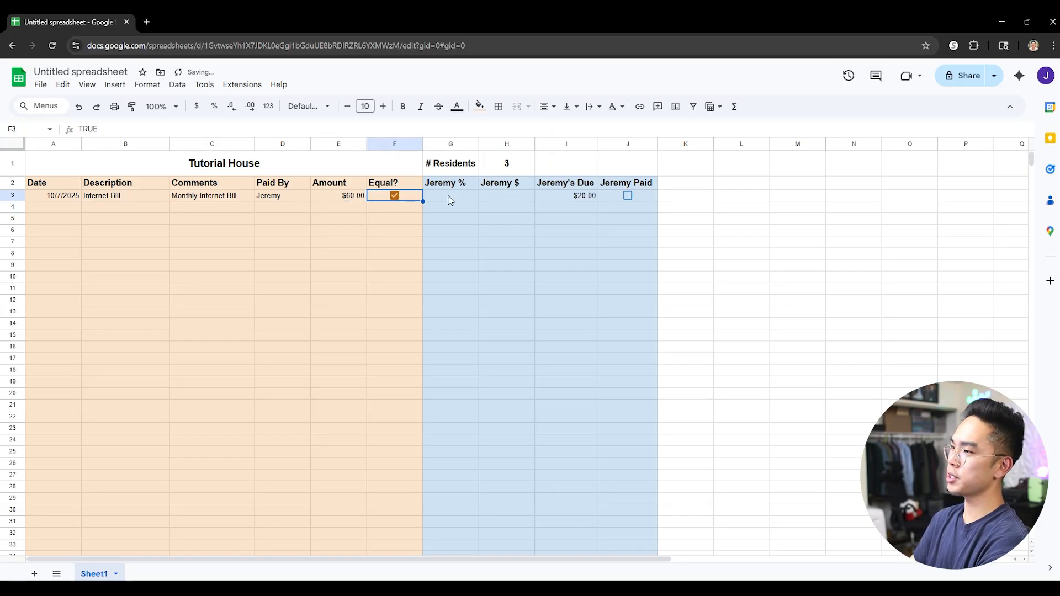
click(581, 197)
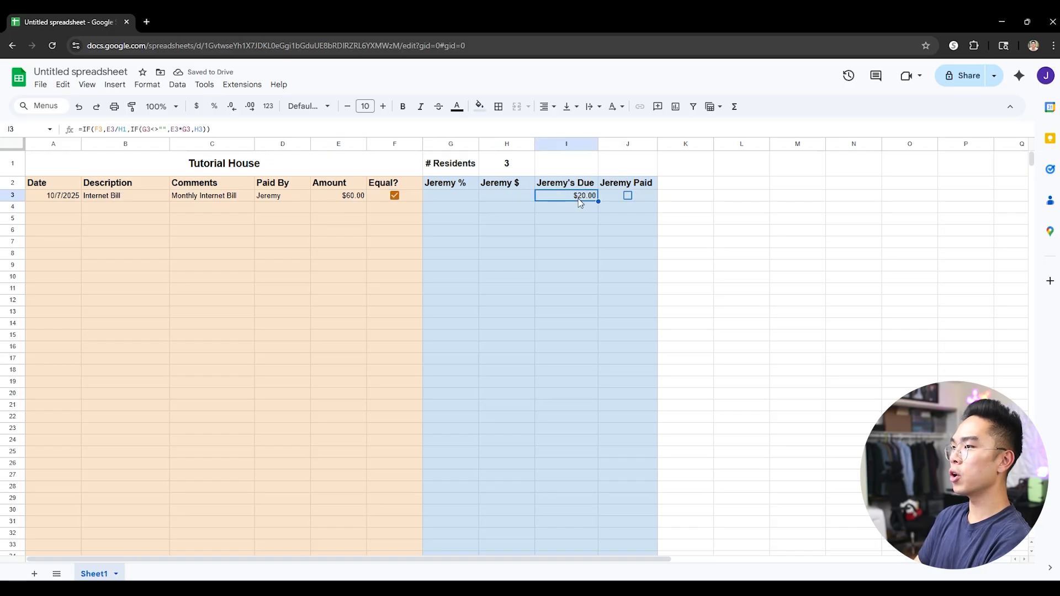
click(394, 198)
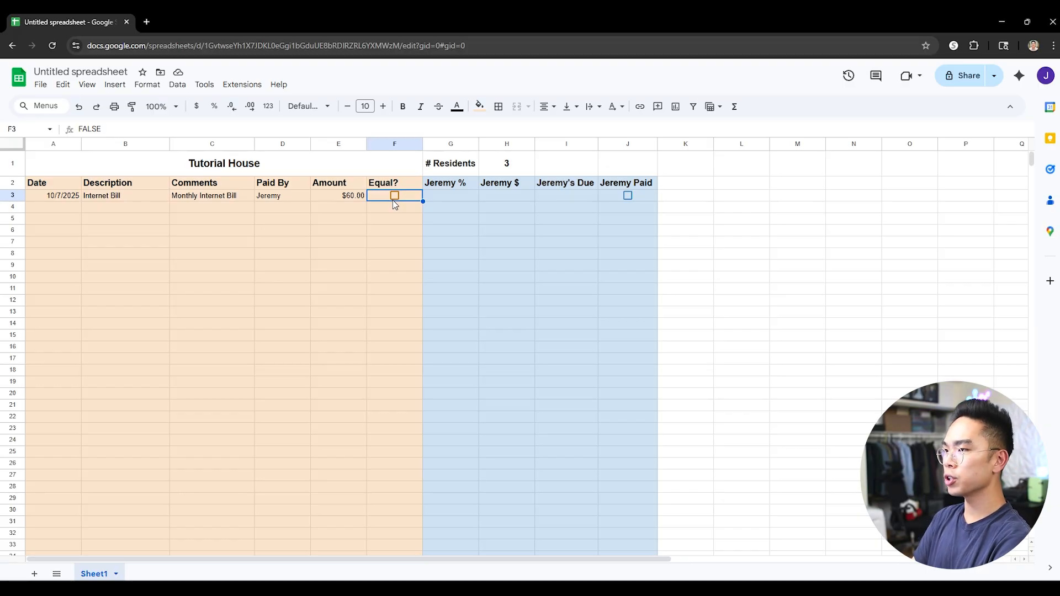
- Test the percentage split by entering 50% in G3, checking the due in I3, and clearing G3
click(510, 168)
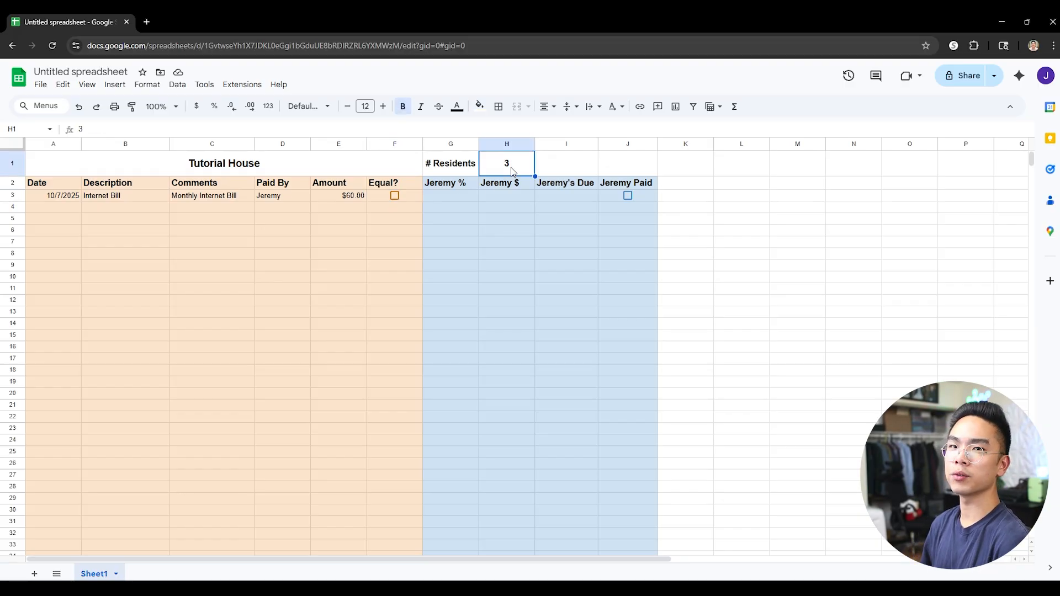
key(Down)
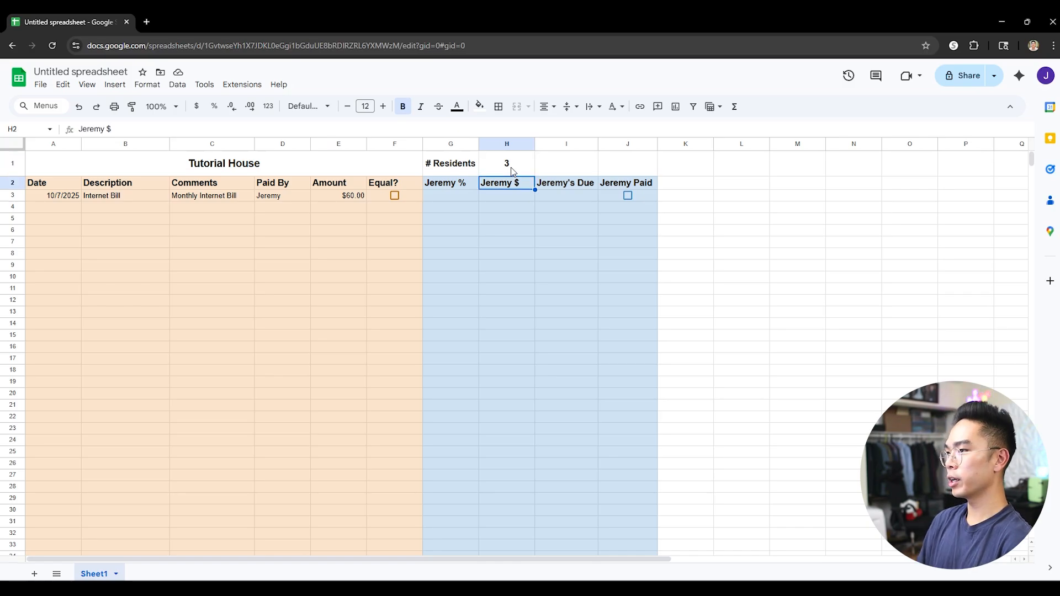
key(Down)
key(Left)
text(50%)
key(Return)
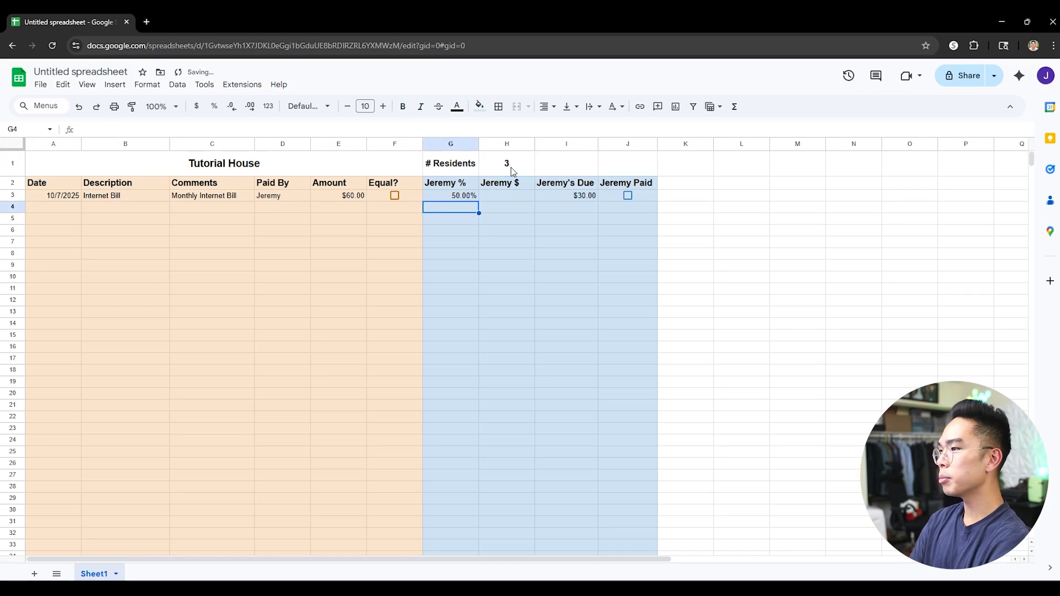
click(582, 198)
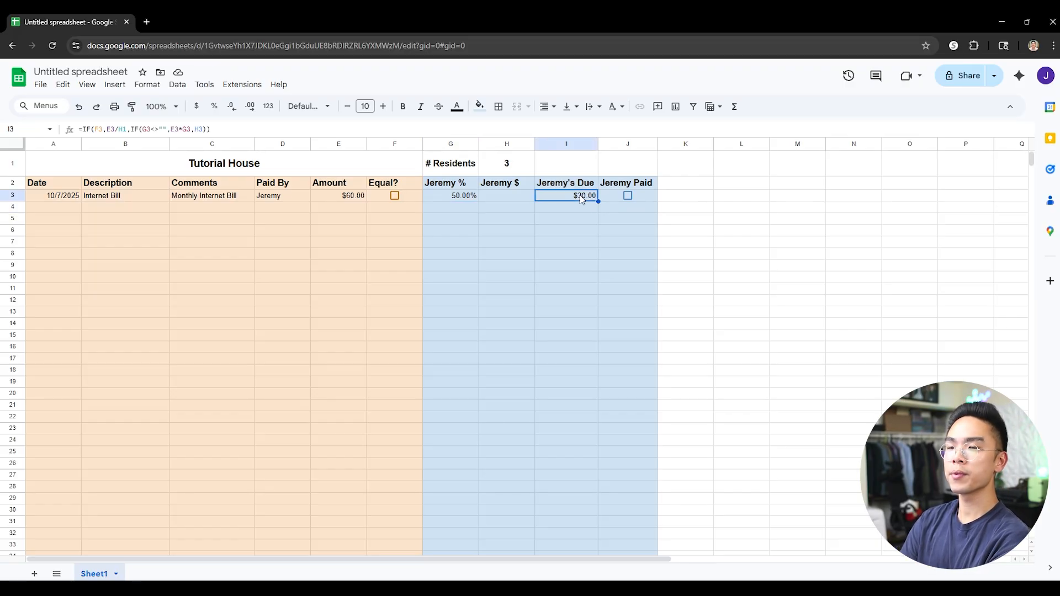
key(Left)
key(Left)
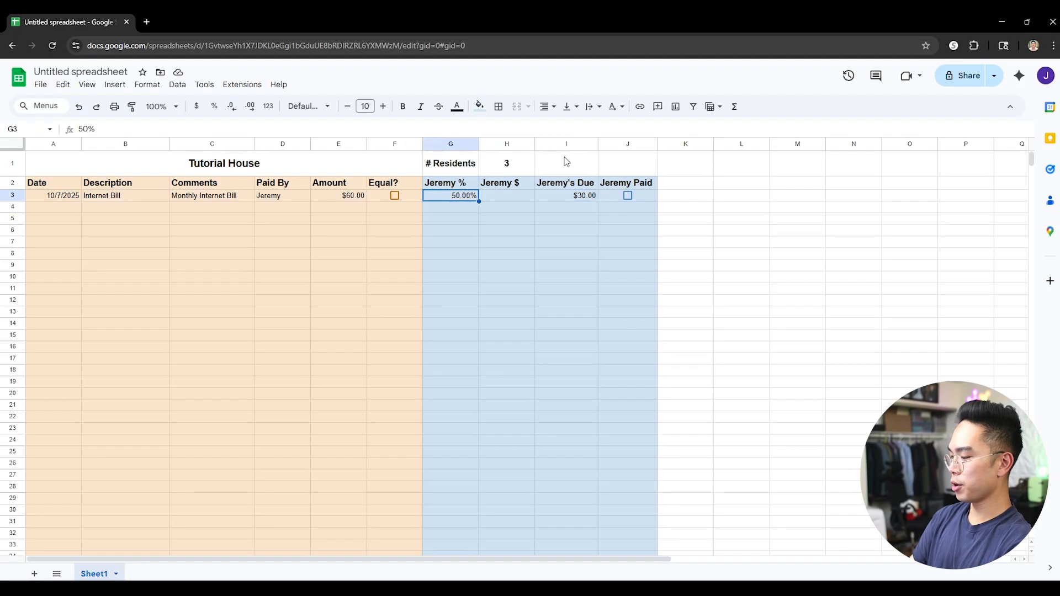
key(Delete)
- Test the fixed dollar share by entering 12 in H3, and clear the cell
key(Right)
key(Left)
key(Right)
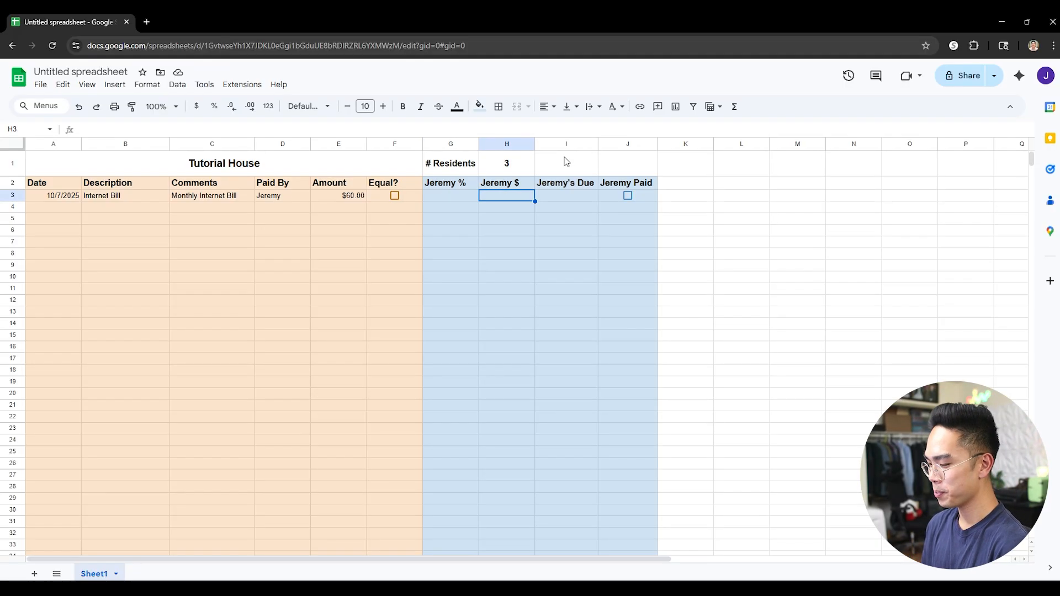
text(12)
key(Return)
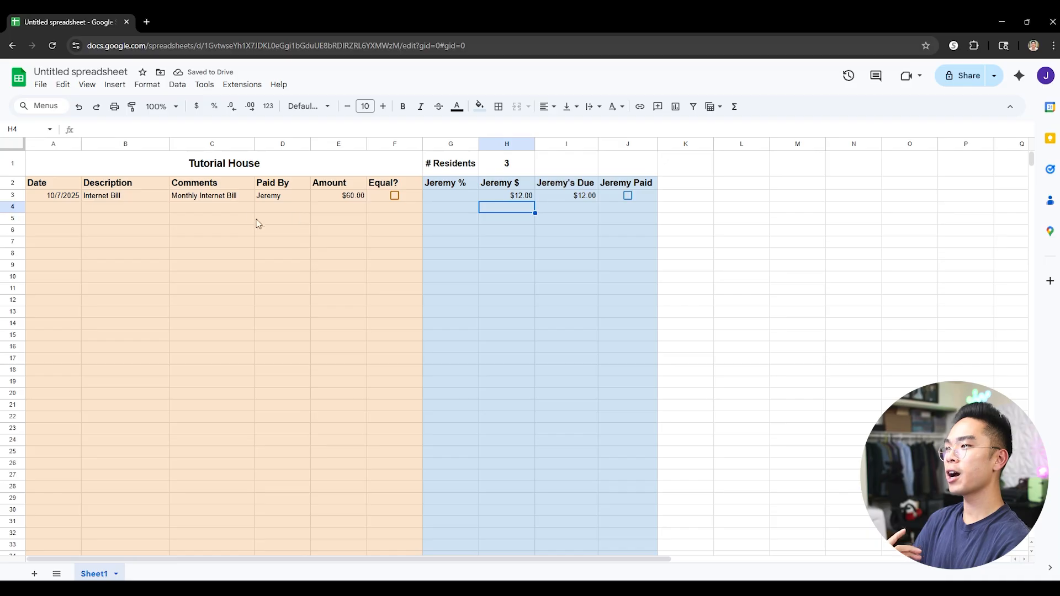
click(249, 199)
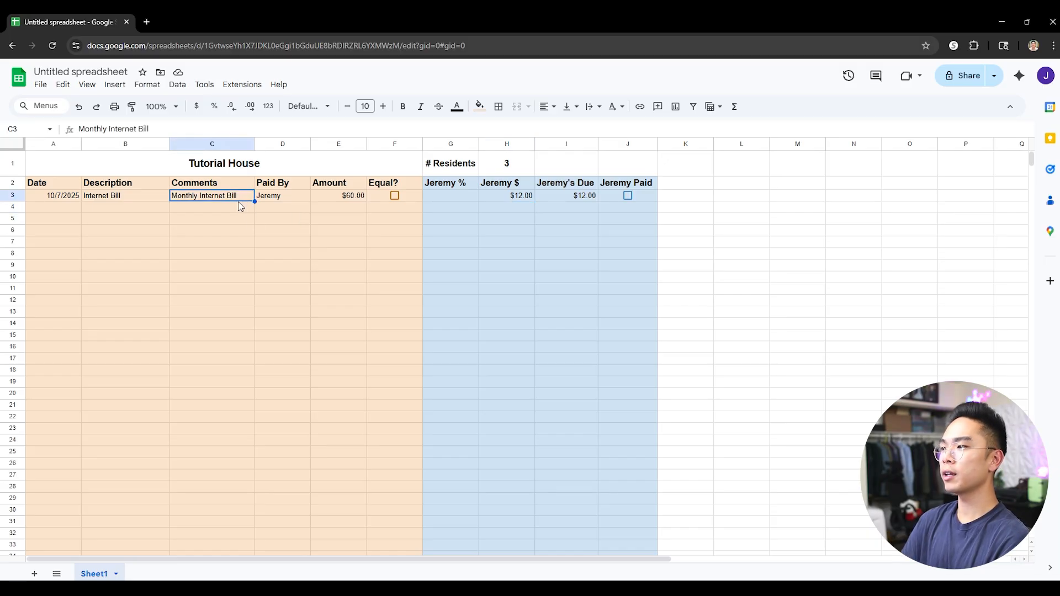
click(511, 197)
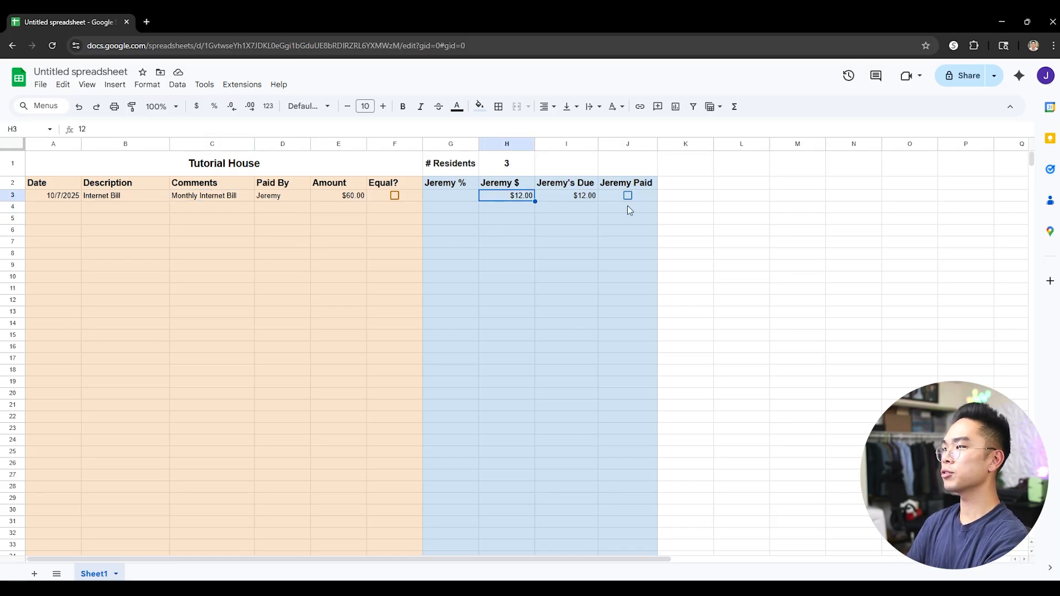
click(756, 206)
click(792, 197)
click(871, 198)
click(909, 196)
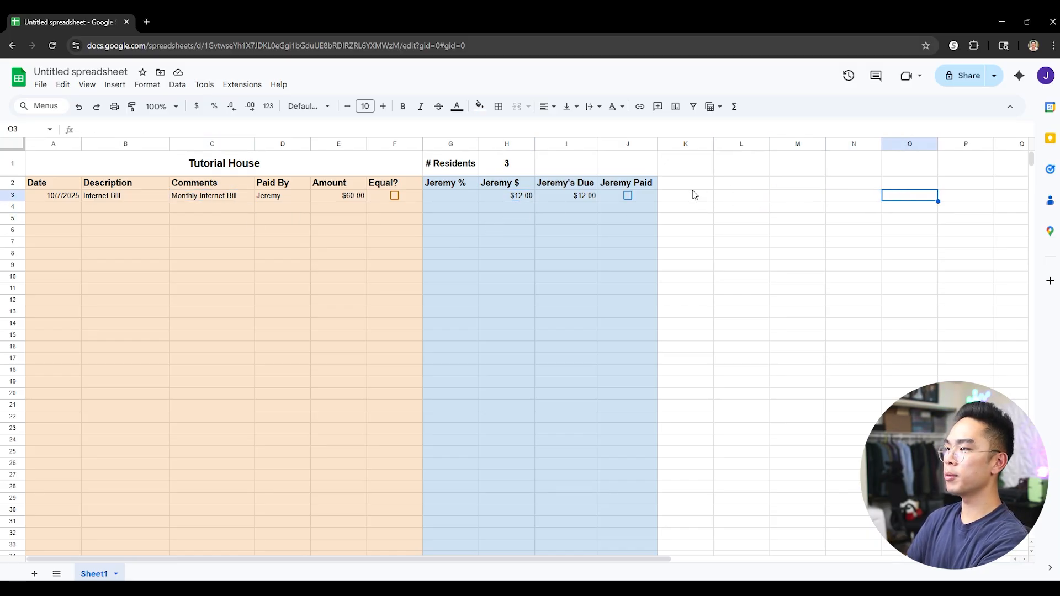
click(524, 198)
key(Delete)
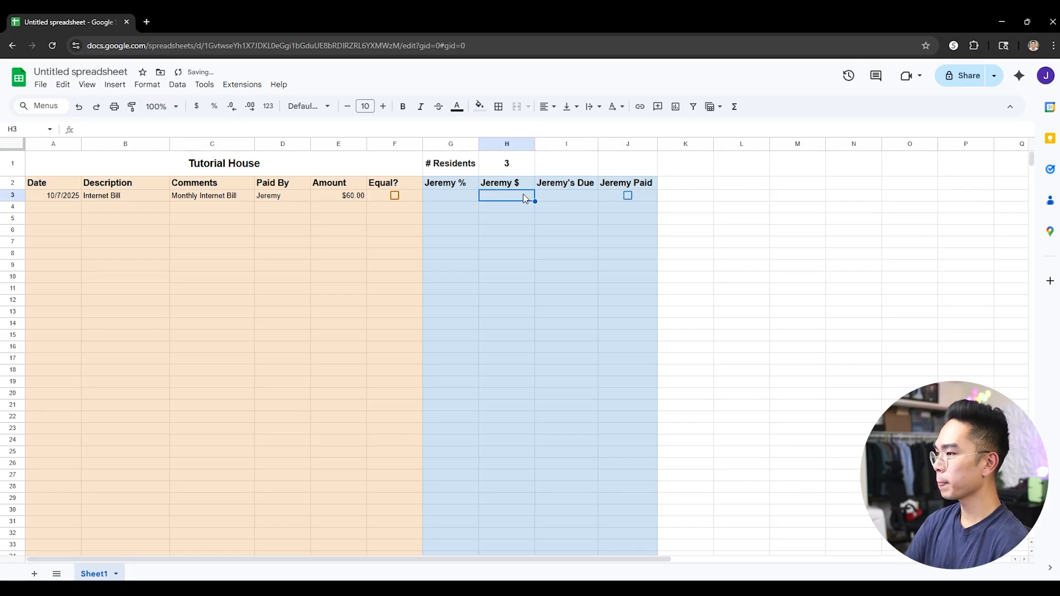
- Fill the resident's cells G3:J3 down into row 4 and select the copied due formula in I4
click(565, 198)
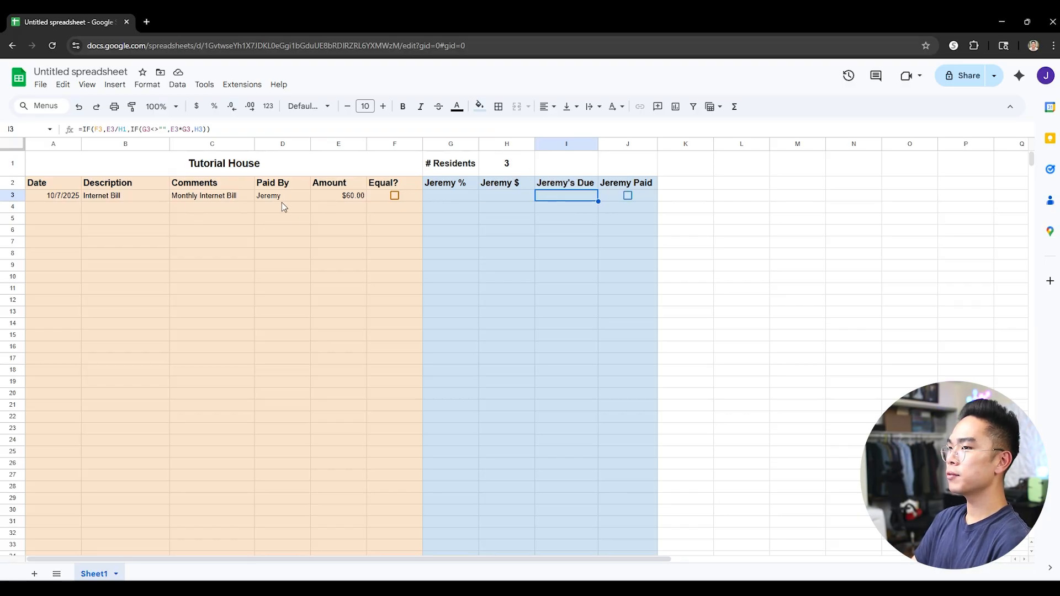
drag(433, 196, 657, 214)
click(569, 206)
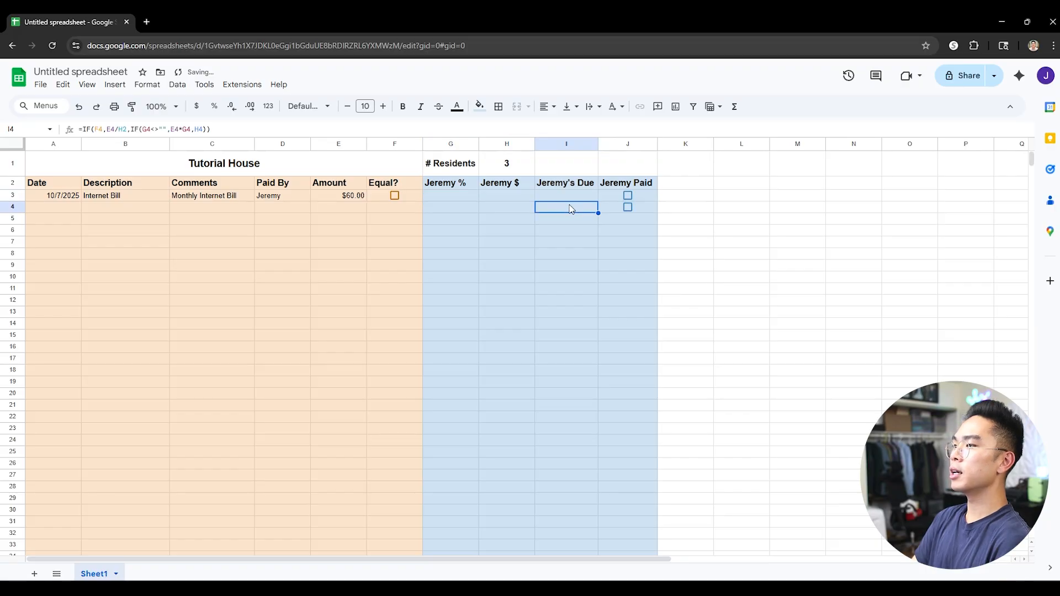
- Compare the resident-count reference in the I3 and I4 formulas, and undo the fill into row 4
click(569, 197)
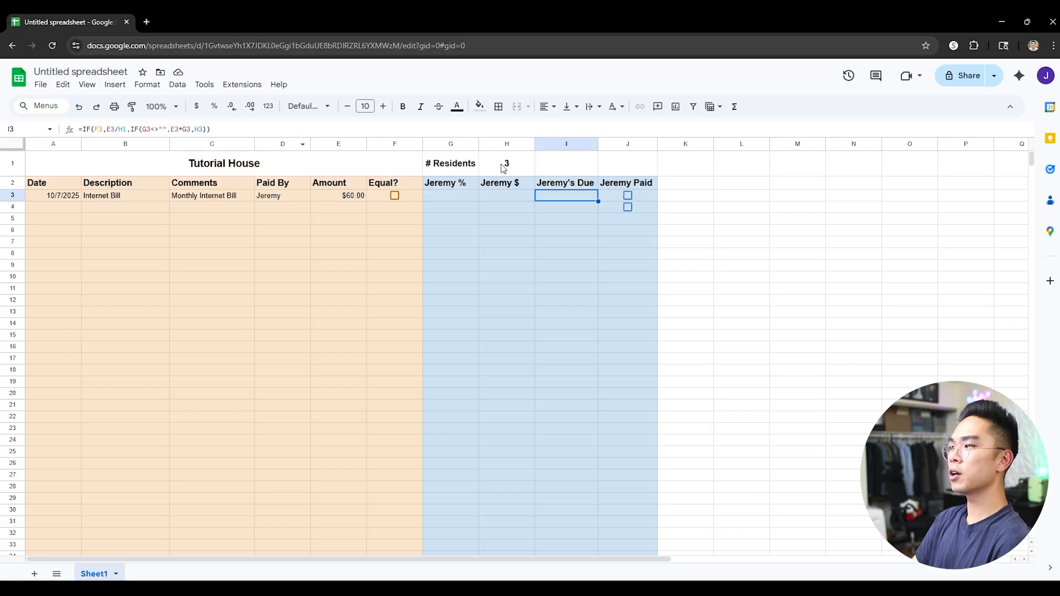
click(507, 165)
click(551, 199)
click(552, 206)
click(553, 199)
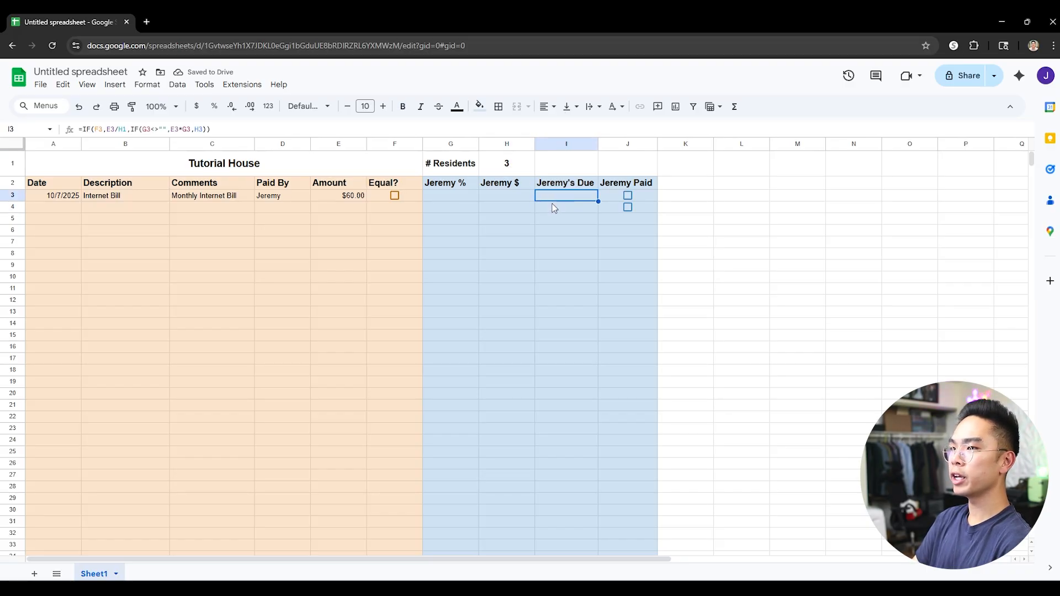
click(554, 208)
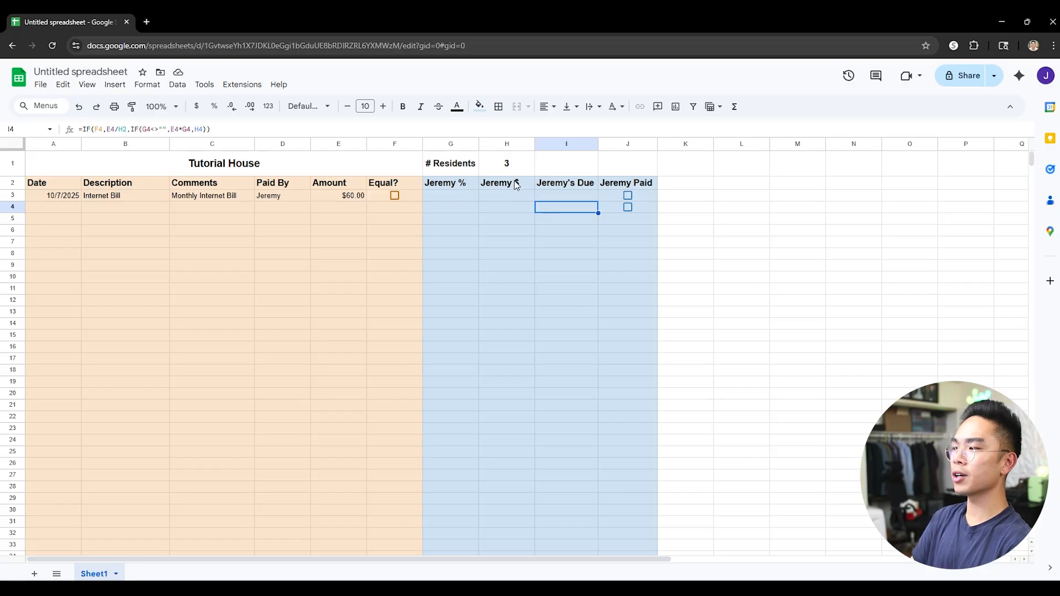
click(509, 188)
click(569, 203)
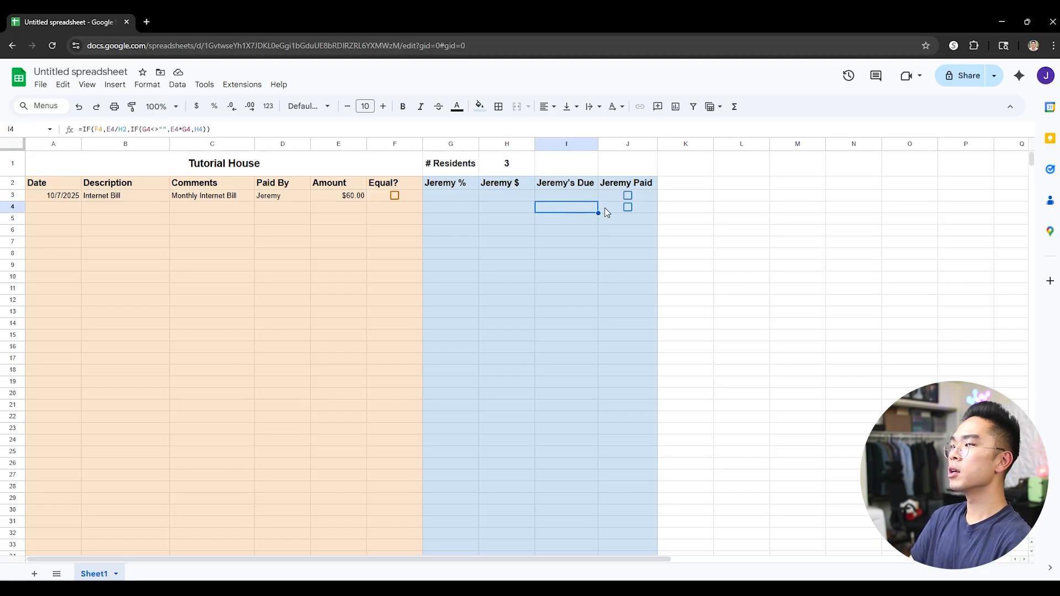
key(ctrl+z)
- Edit the due formula in I3, making the equal-split references absolute as $F3, $E3 and $H$1
click(582, 206)
click(576, 199)
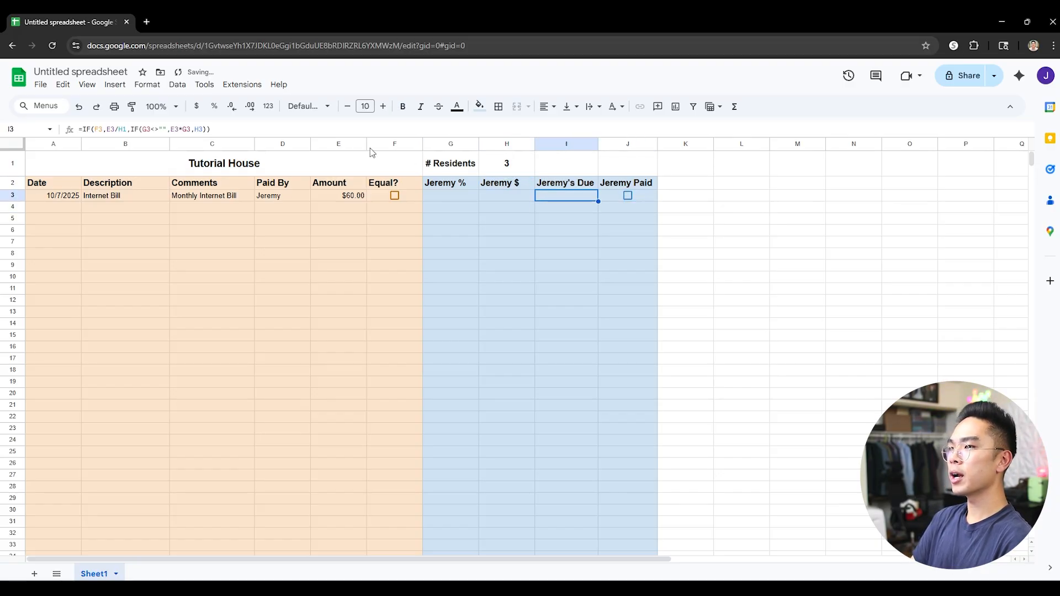
click(135, 127)
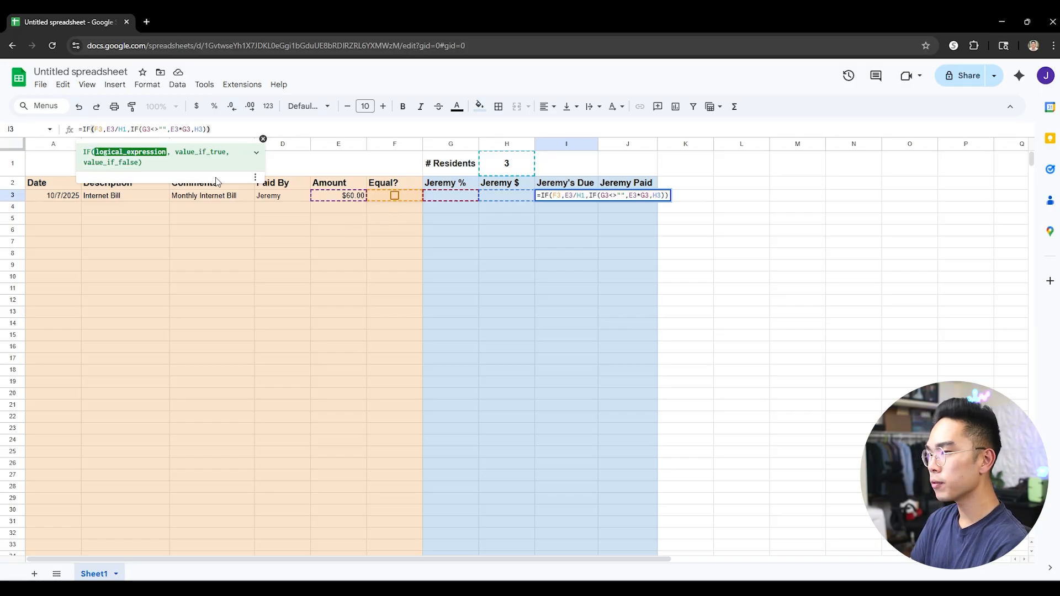
text($)
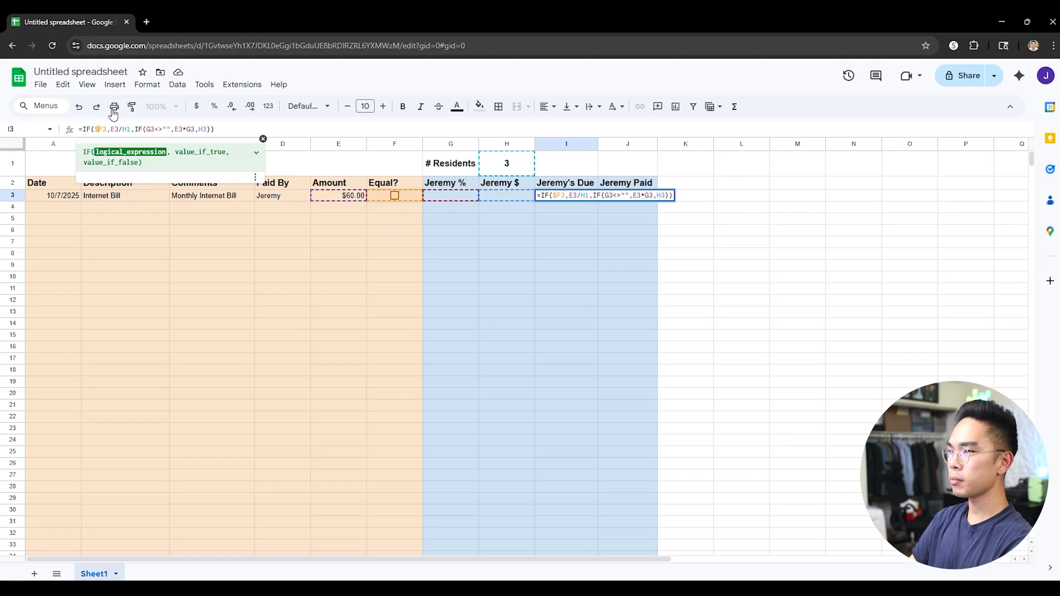
click(115, 129)
text($)
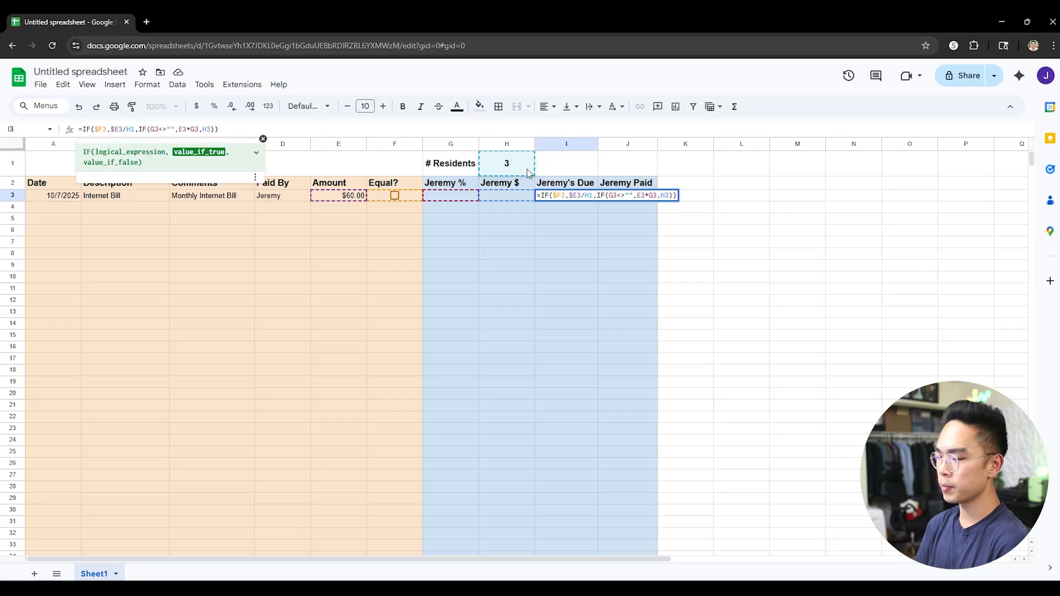
text($)
key(Right)
text($)
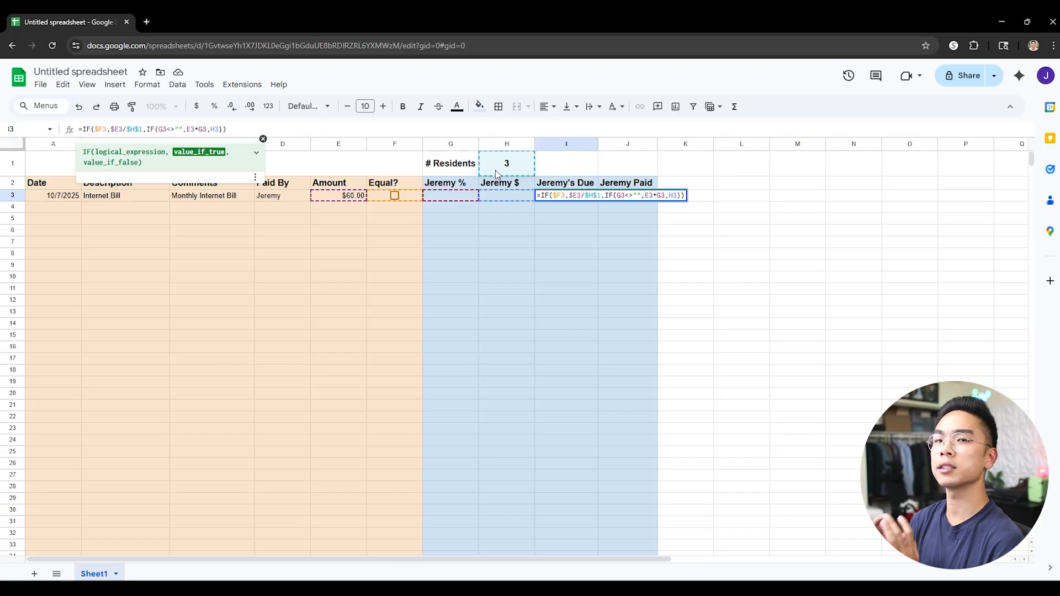
- Lock the columns in the nested IF of the I3 formula as $G3, $E3*$G3 and $H3, and commit it
key(Right)
key(Right)
key(Right)
key(Right)
key(Right)
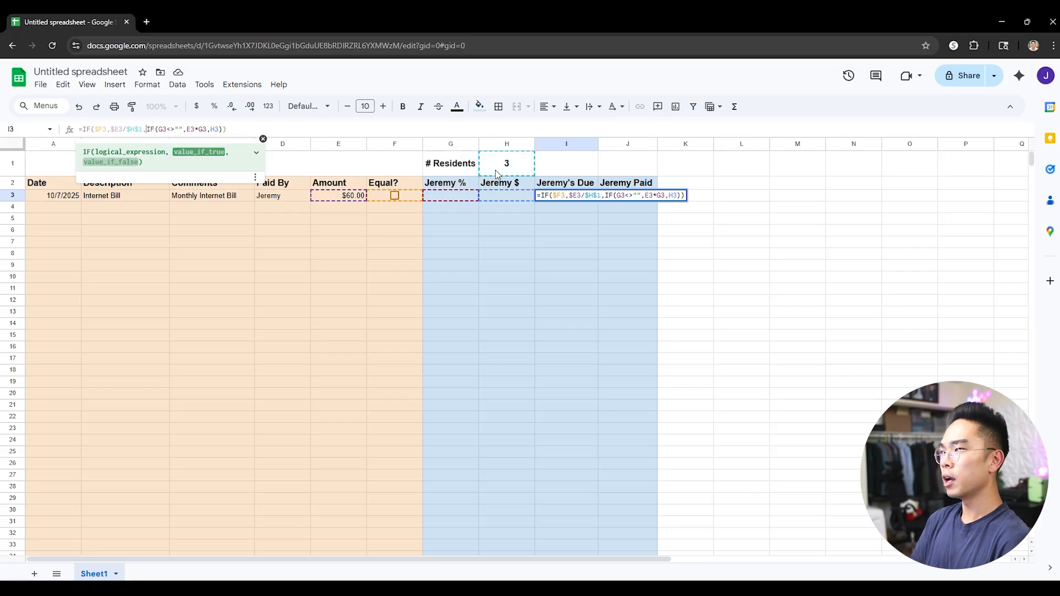
text($)
key(Right)
key(Right)
key(Right)
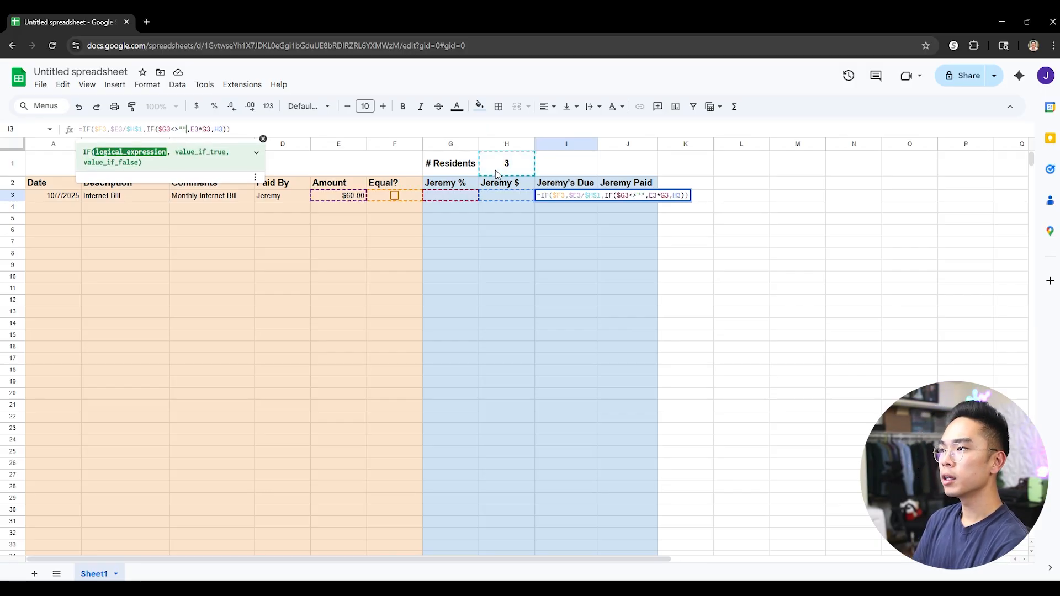
key(Right)
text($)
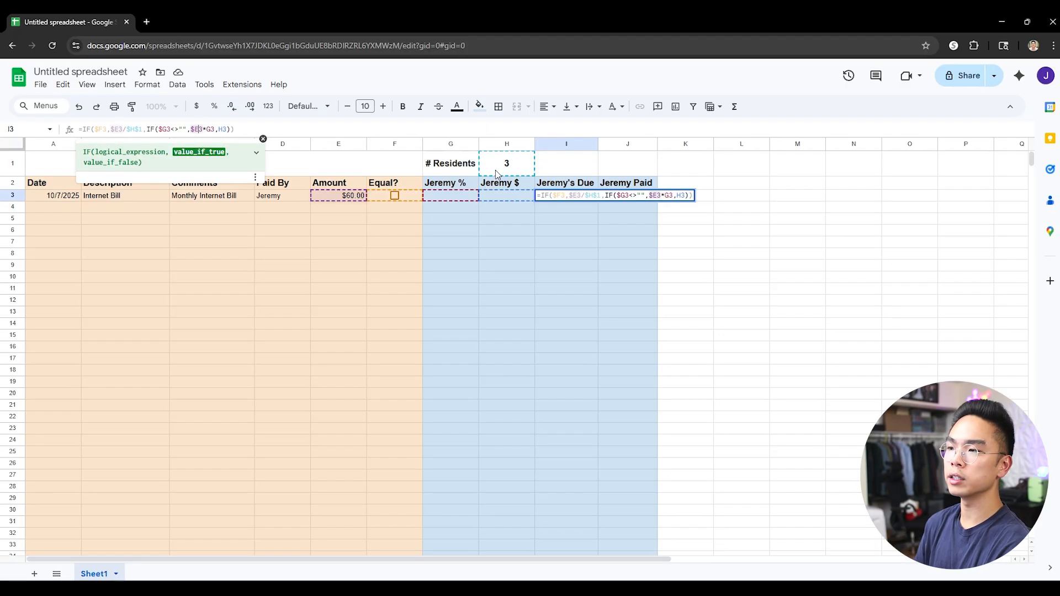
key(Right)
key(Right)
key(Right)
text($)
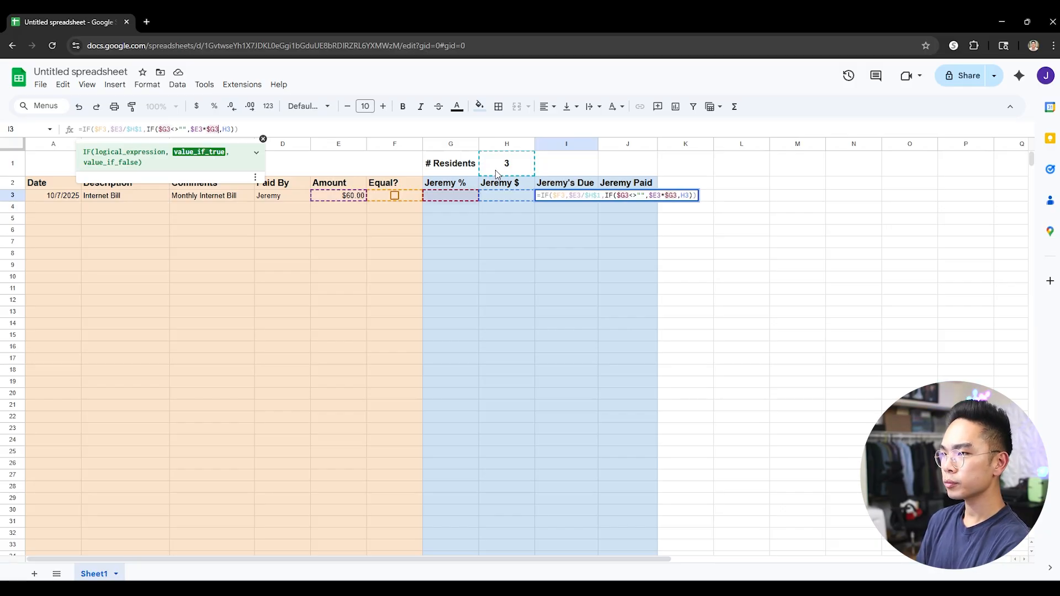
key(Right)
text($)
key(Return)
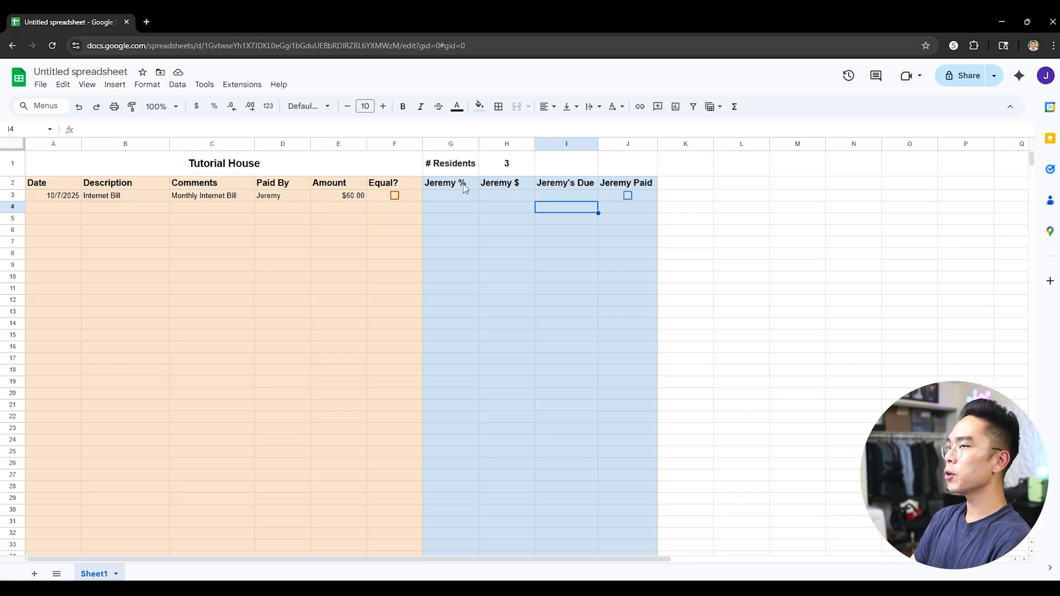
- Fill the resident block G2:J3 across into K2:N3 and widen column M to fit its header
drag(461, 186, 629, 196)
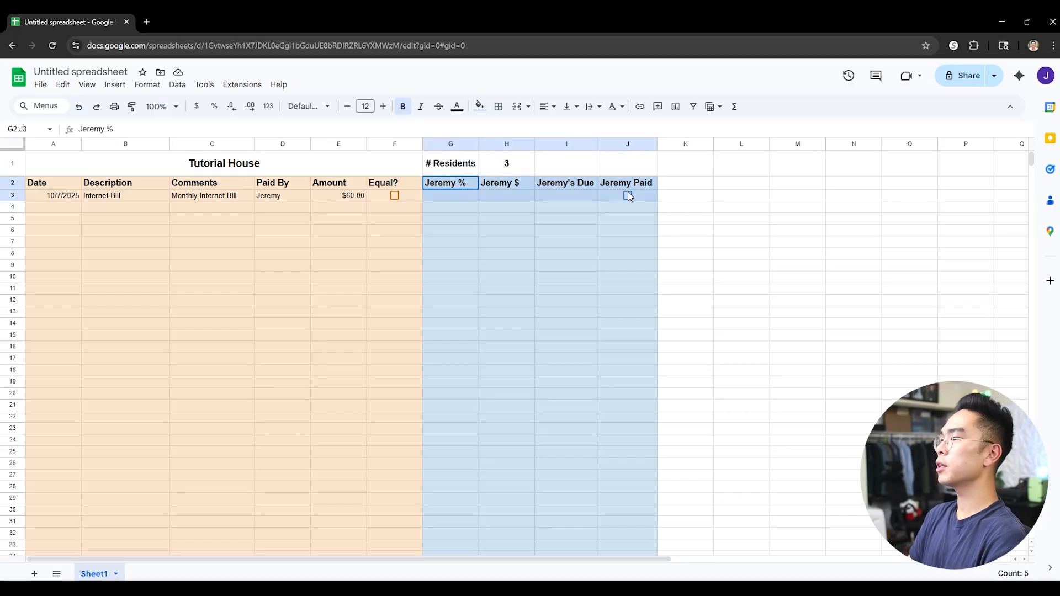
click(664, 207)
drag(453, 186, 630, 197)
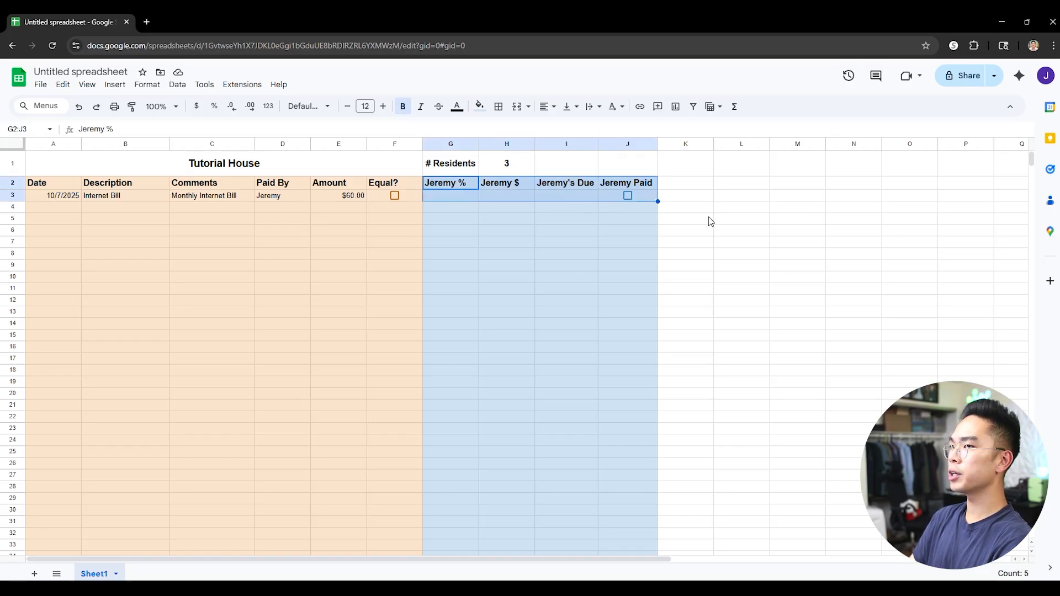
click(616, 197)
click(566, 197)
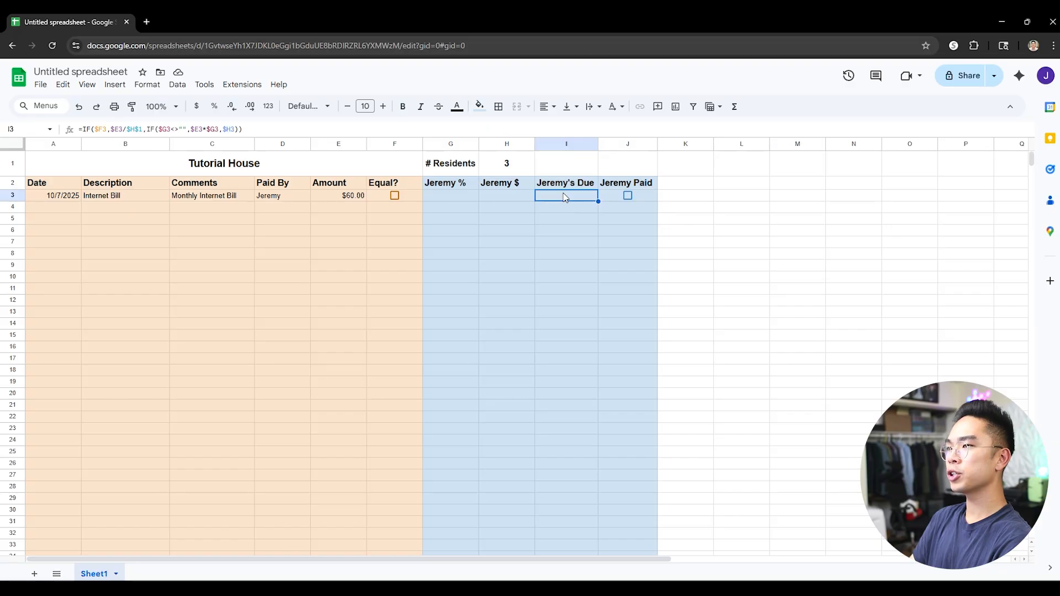
click(506, 197)
click(450, 197)
drag(450, 184, 856, 199)
click(833, 232)
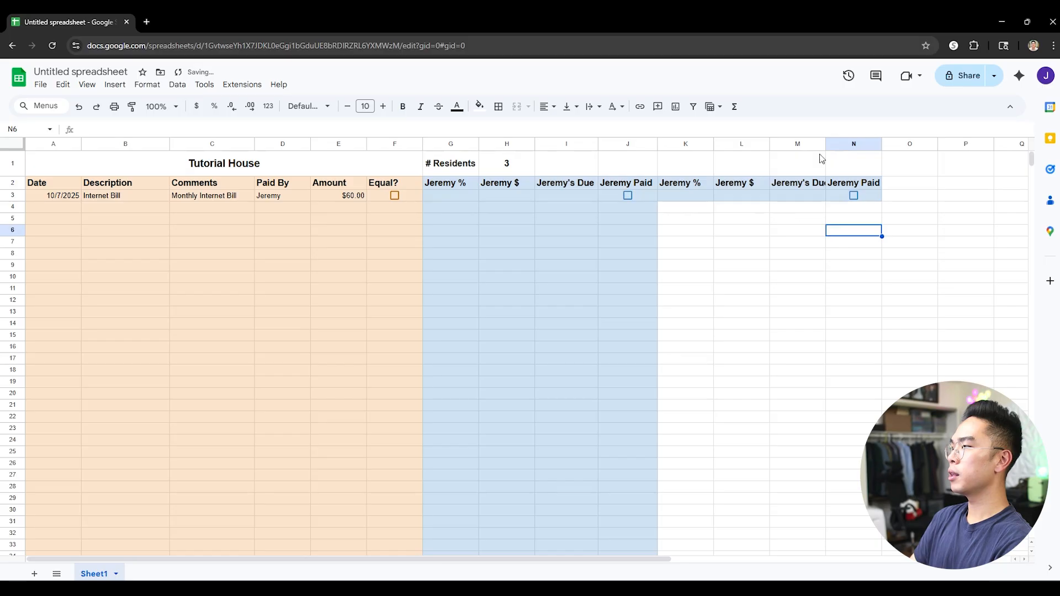
double_click(827, 143)
- Replace the first resident's name with the second resident's in the % and $ headers in K2 and L2
click(703, 184)
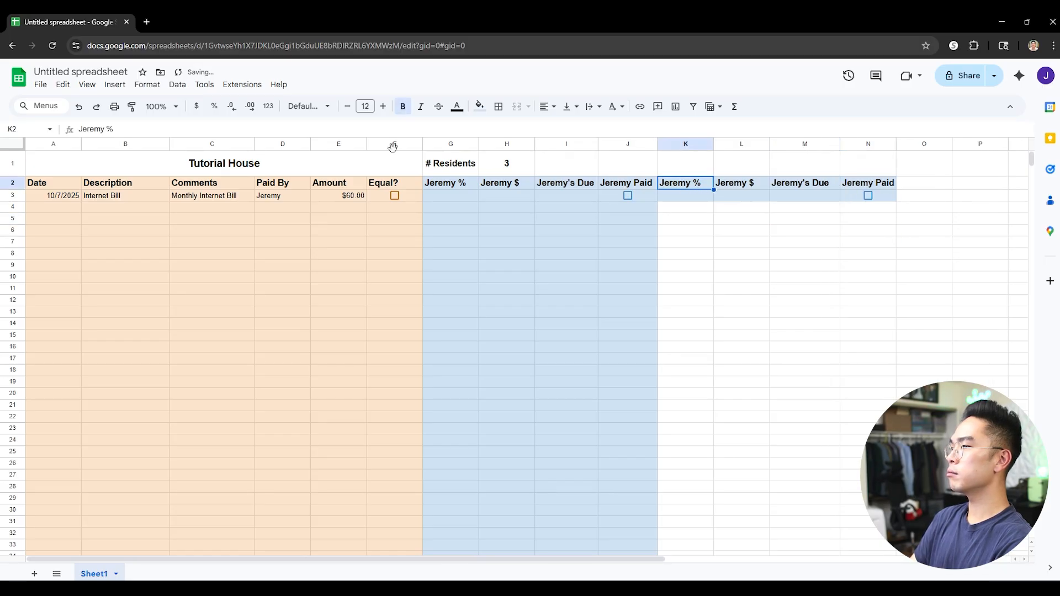
double_click(92, 129)
text(Mike%)
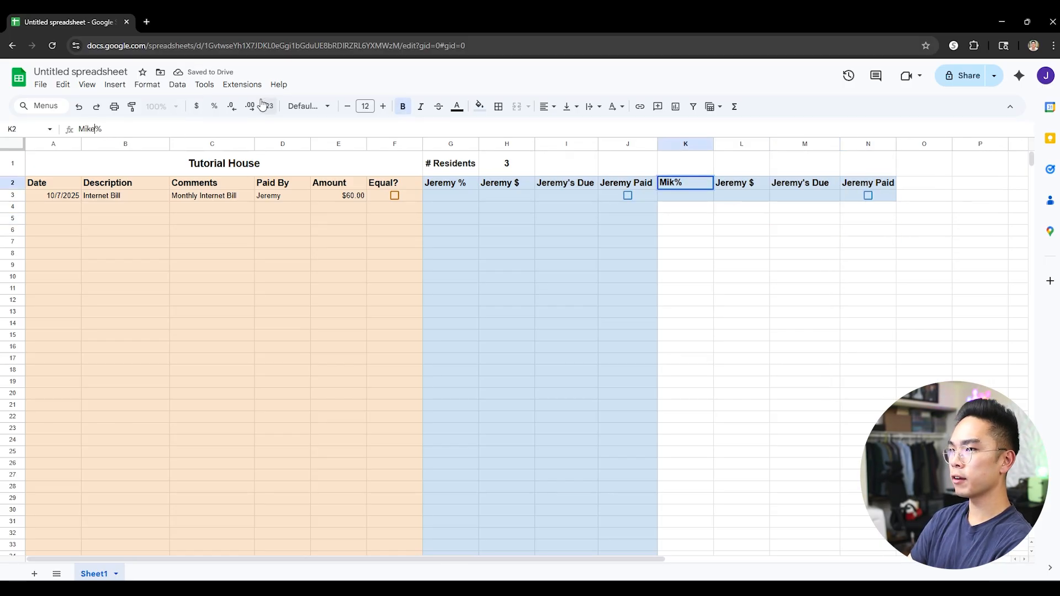
key(Return)
click(734, 184)
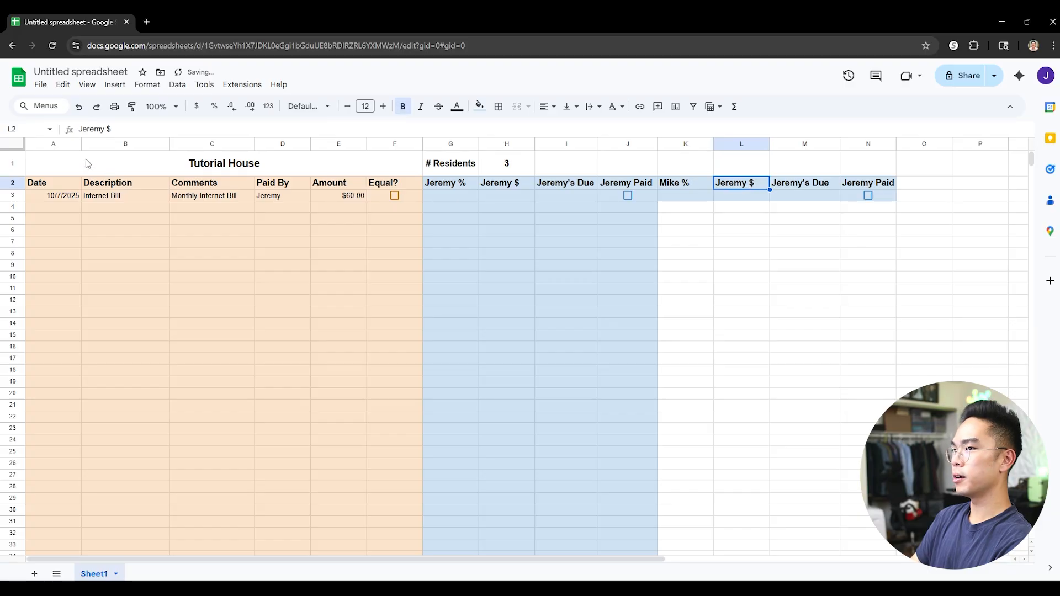
double_click(91, 129)
text(Mike)
key(Return)
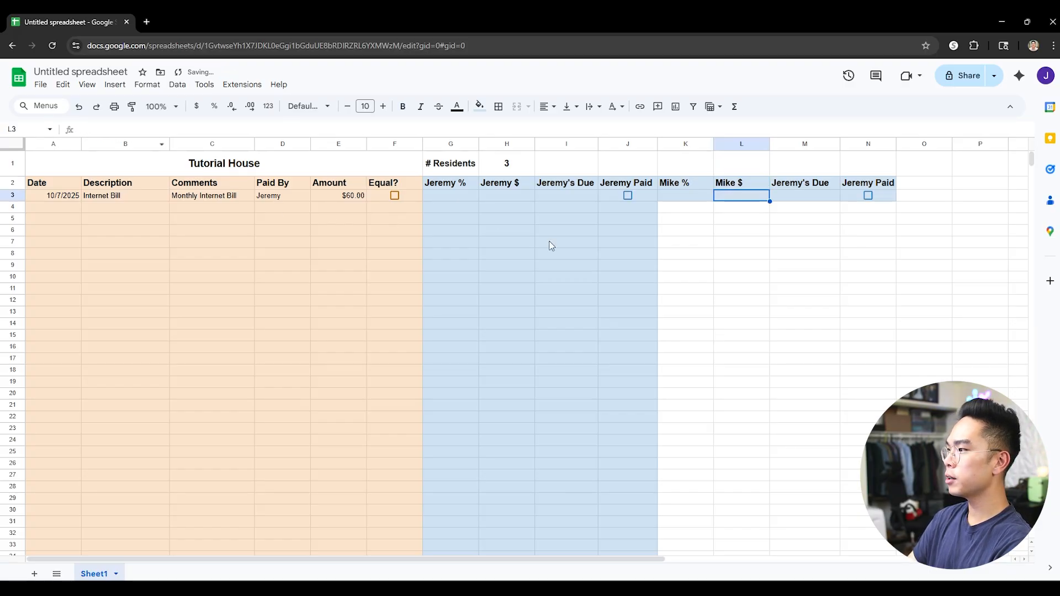
- Replace the first resident's name with the second resident's in the Due and Paid headers in M2 and N2
click(780, 184)
double_click(91, 130)
text(Mike)
click(883, 186)
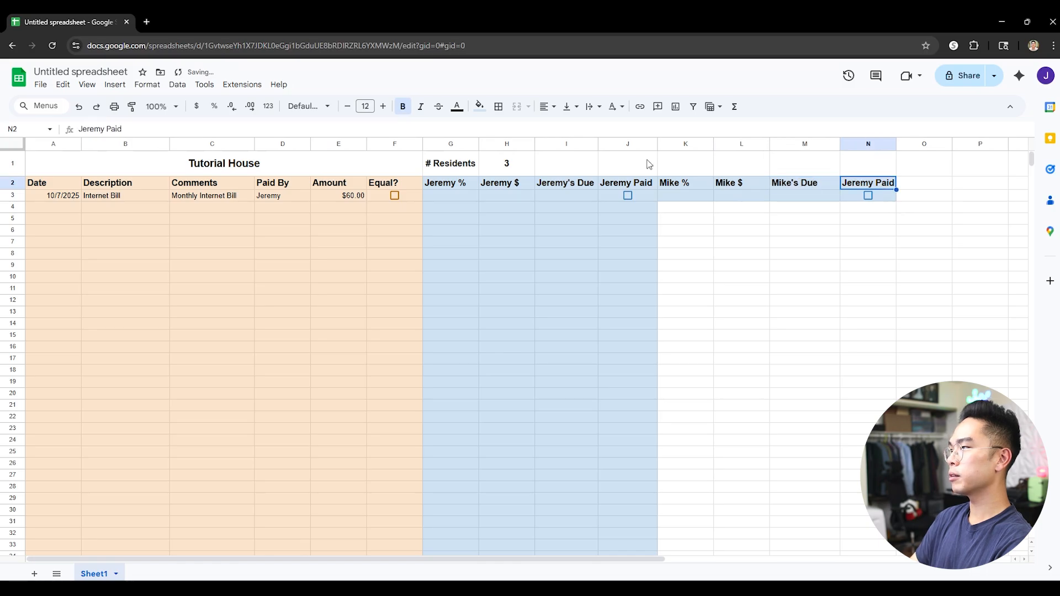
double_click(91, 129)
text(Mike)
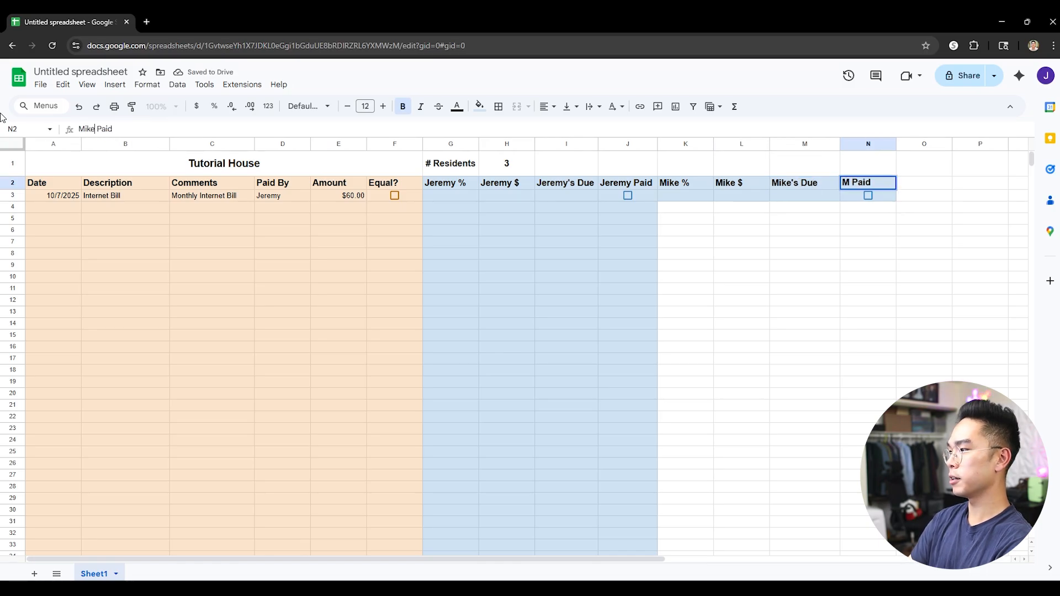
key(Return)
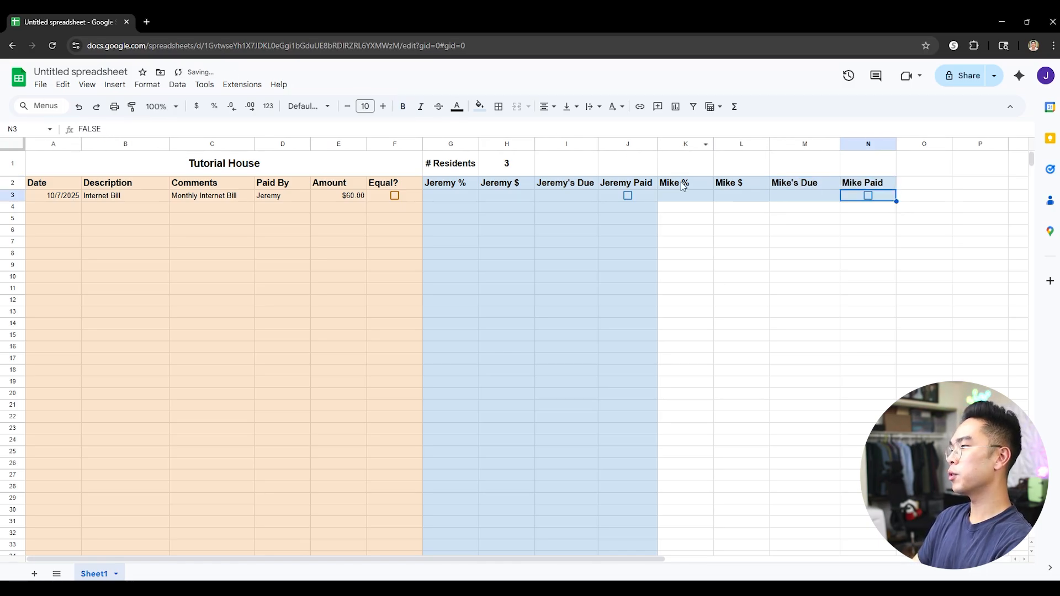
- Fill columns K to N with light red and reset the fill colour of K1:N1
drag(684, 146, 867, 144)
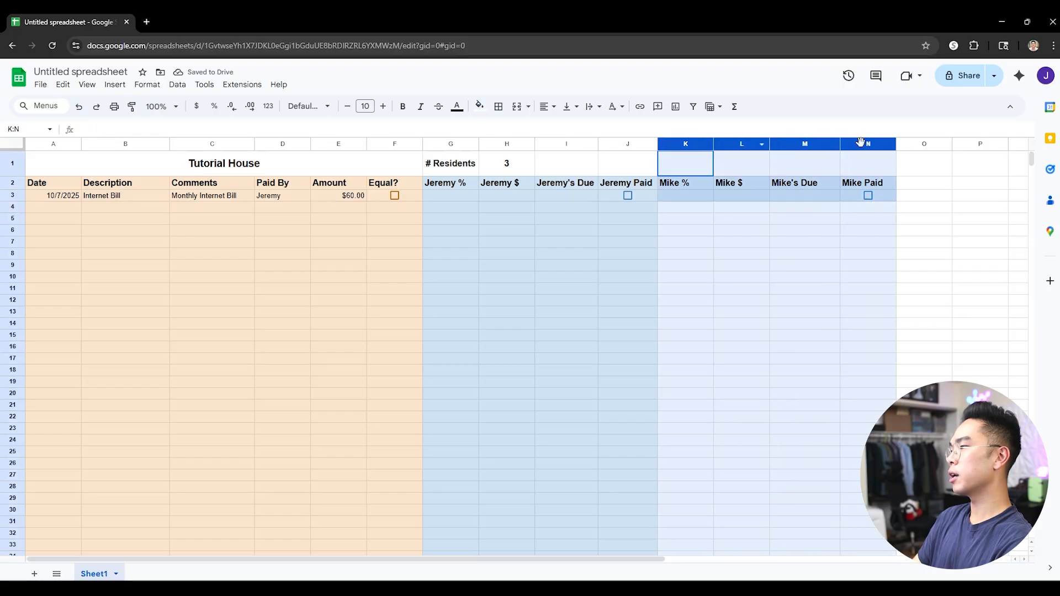
click(485, 108)
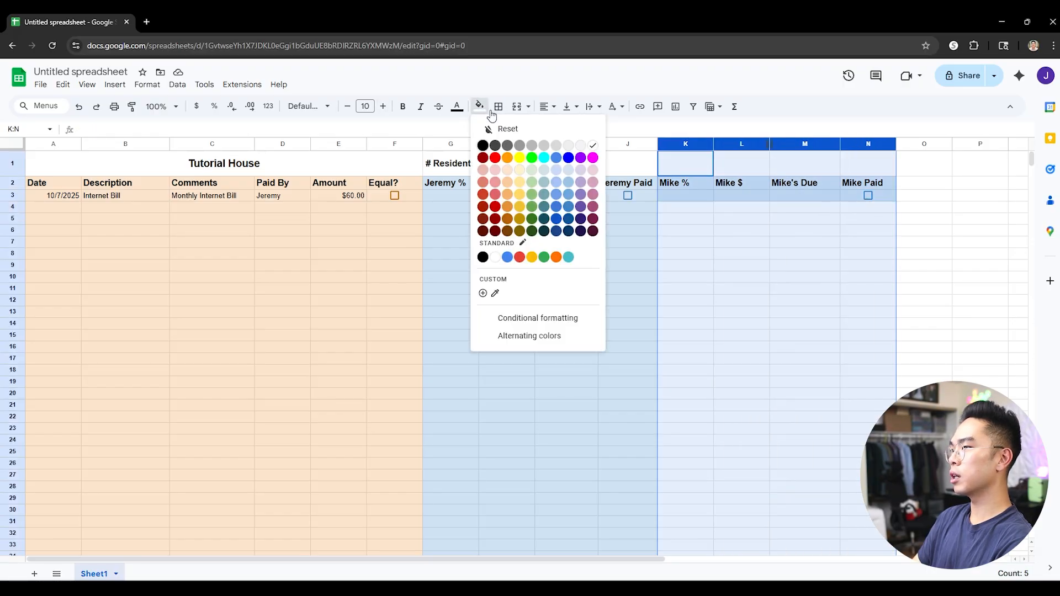
click(497, 169)
click(806, 250)
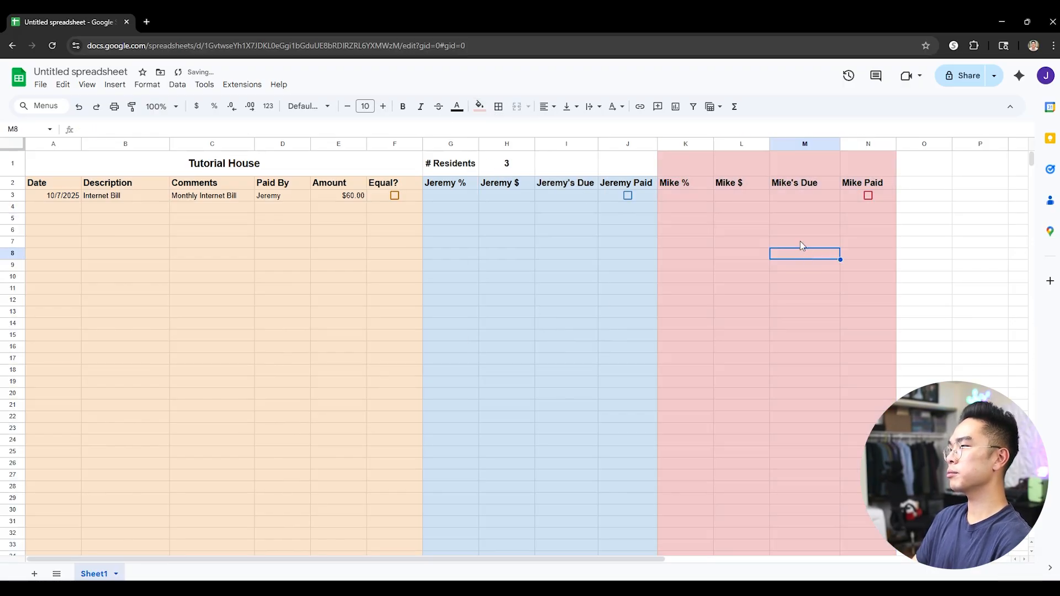
drag(685, 164, 884, 164)
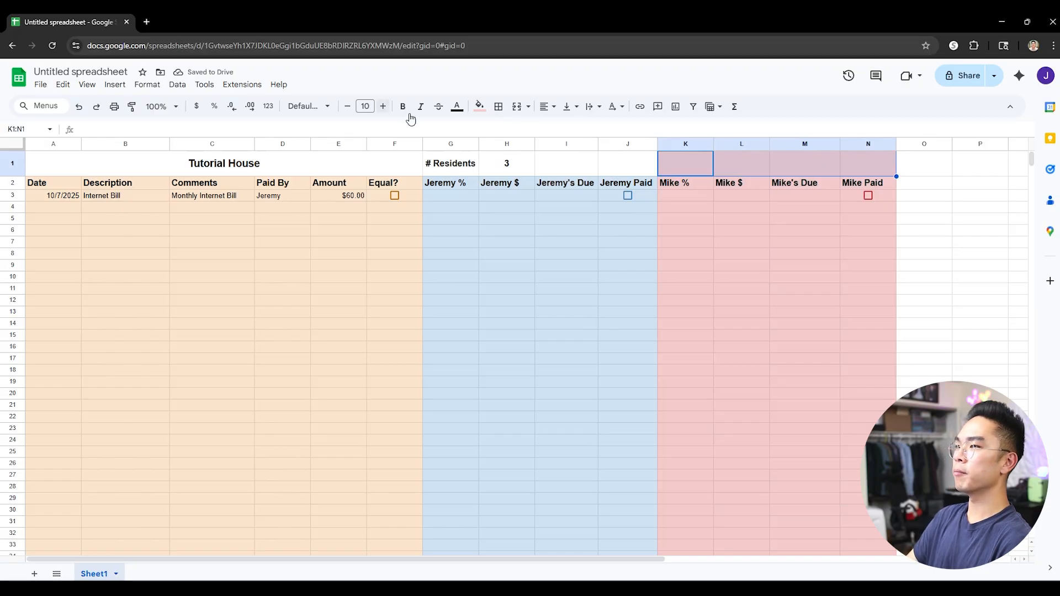
click(484, 108)
click(505, 129)
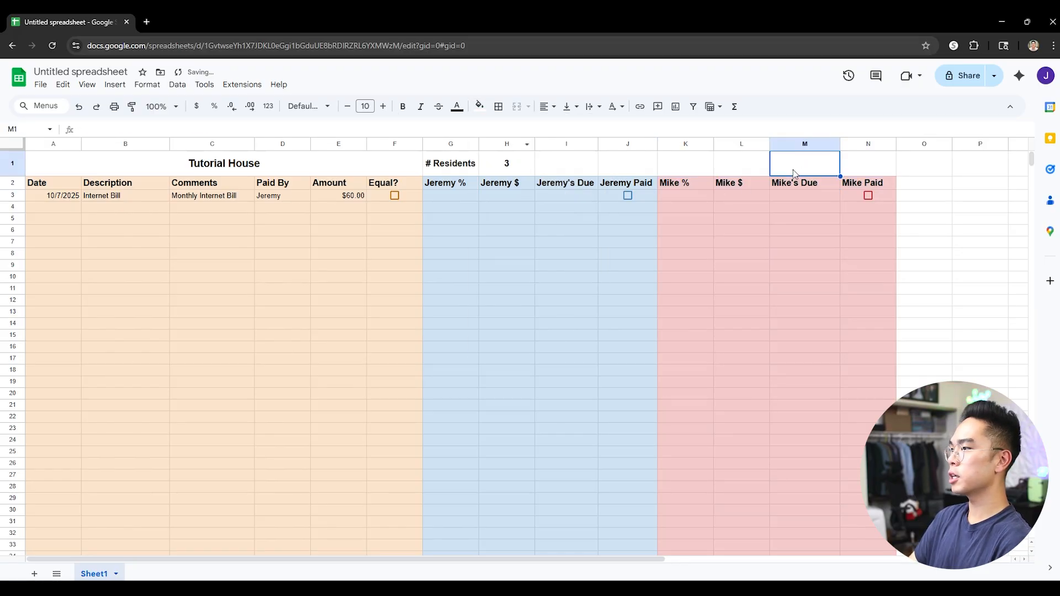
- Examine the copied due formula in M3 to find which references still point to the first resident's columns
click(677, 189)
click(681, 192)
click(730, 193)
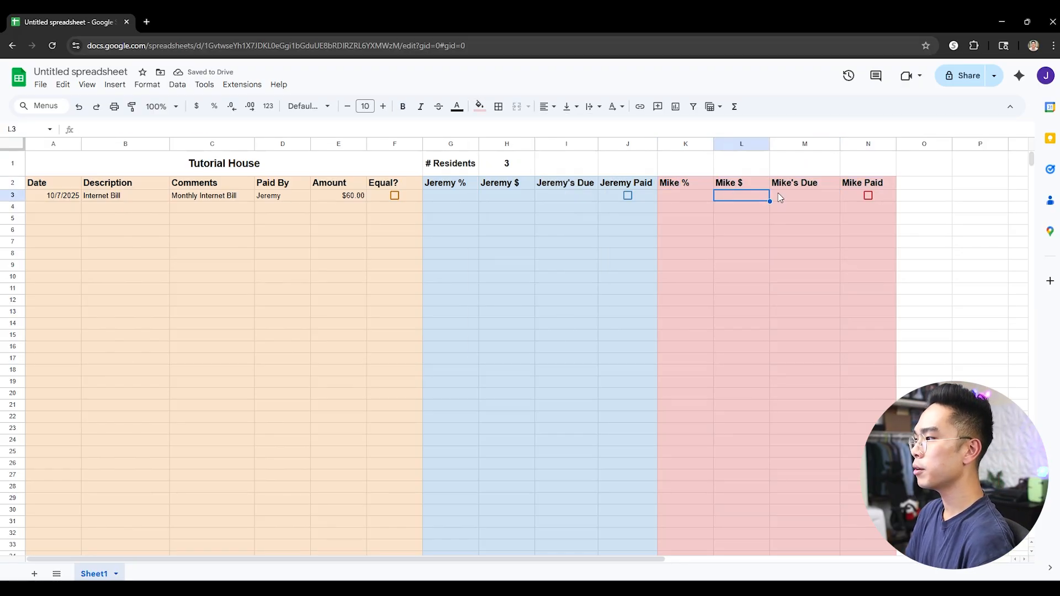
click(775, 198)
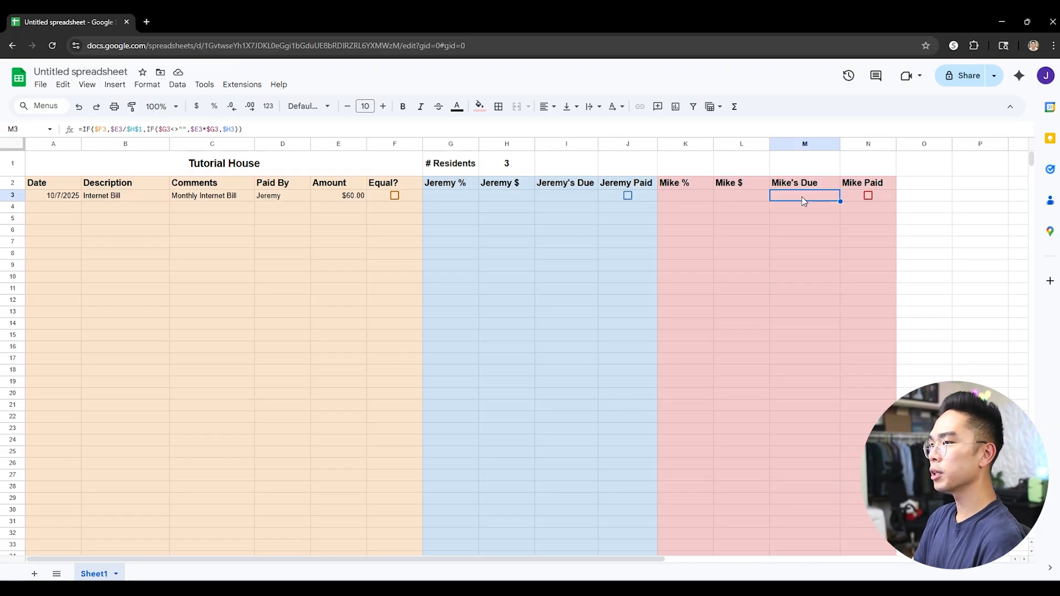
click(102, 132)
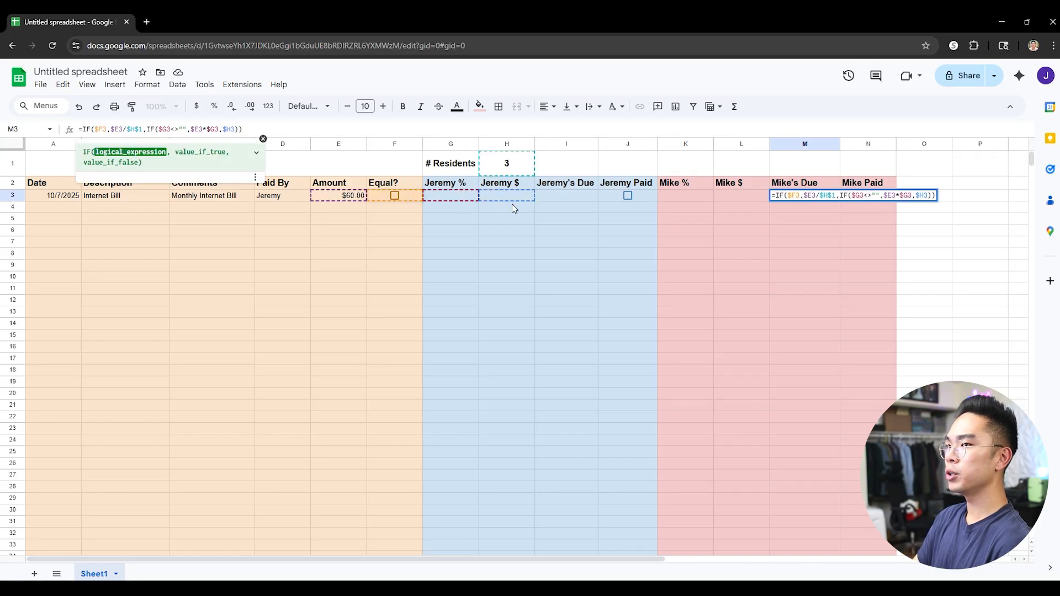
click(118, 129)
click(135, 129)
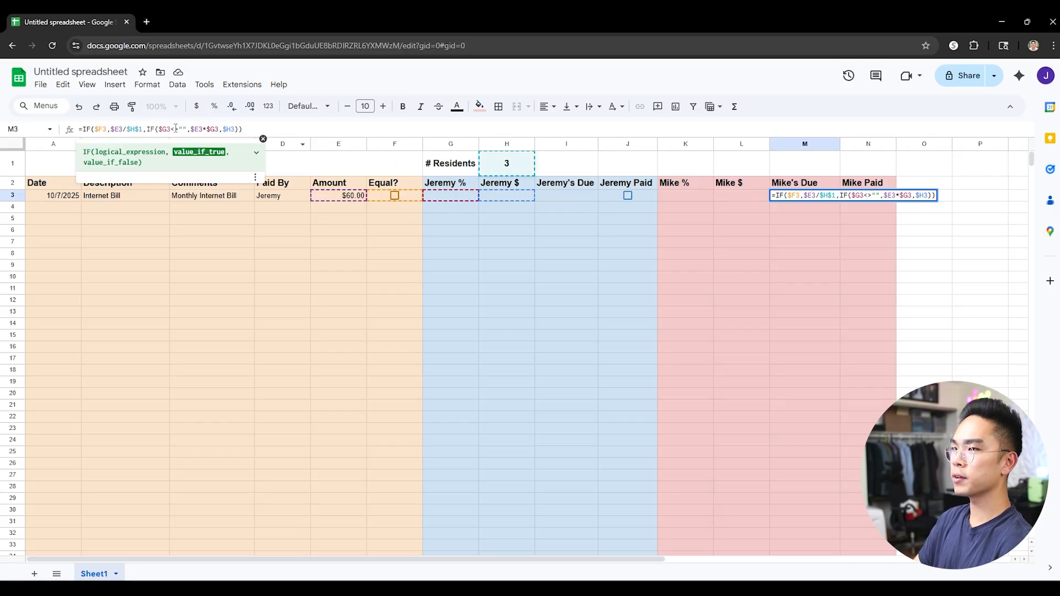
click(166, 130)
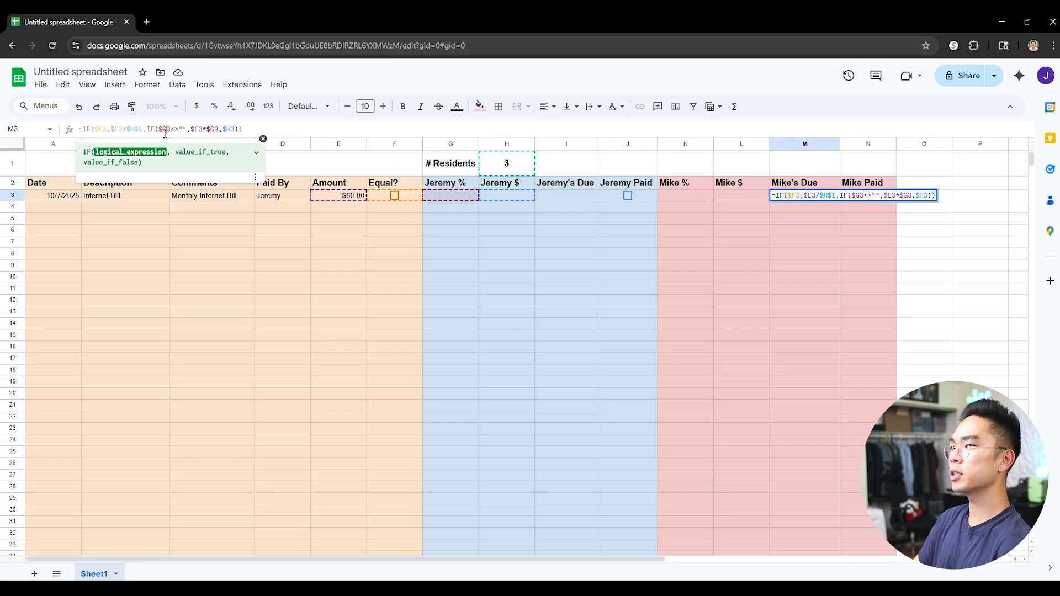
drag(147, 130, 238, 130)
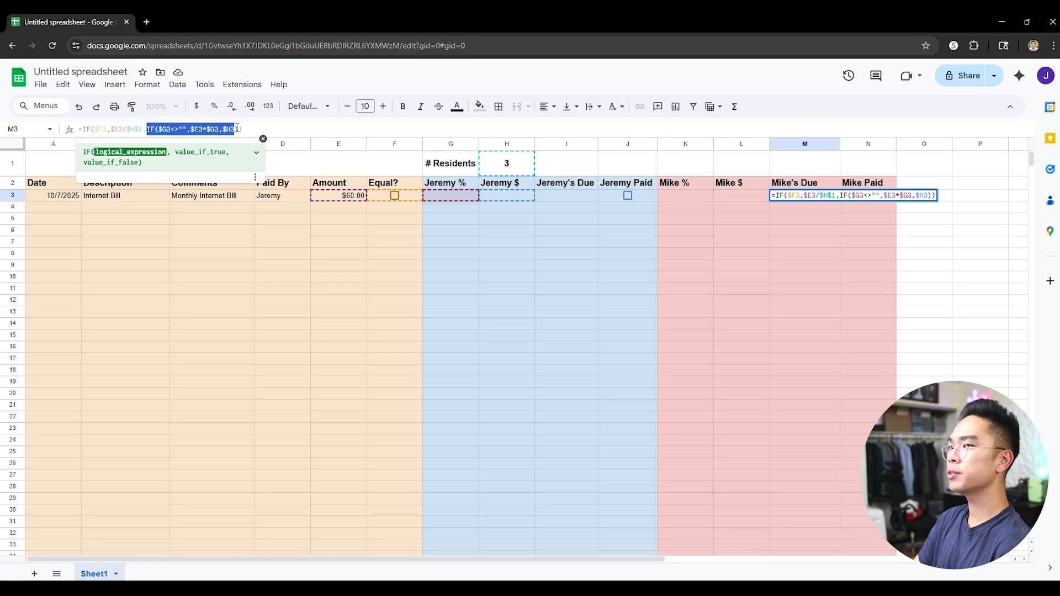
- Change both $G3 references in M3's due formula to $K3, in the blank check and in the multiplication
click(166, 129)
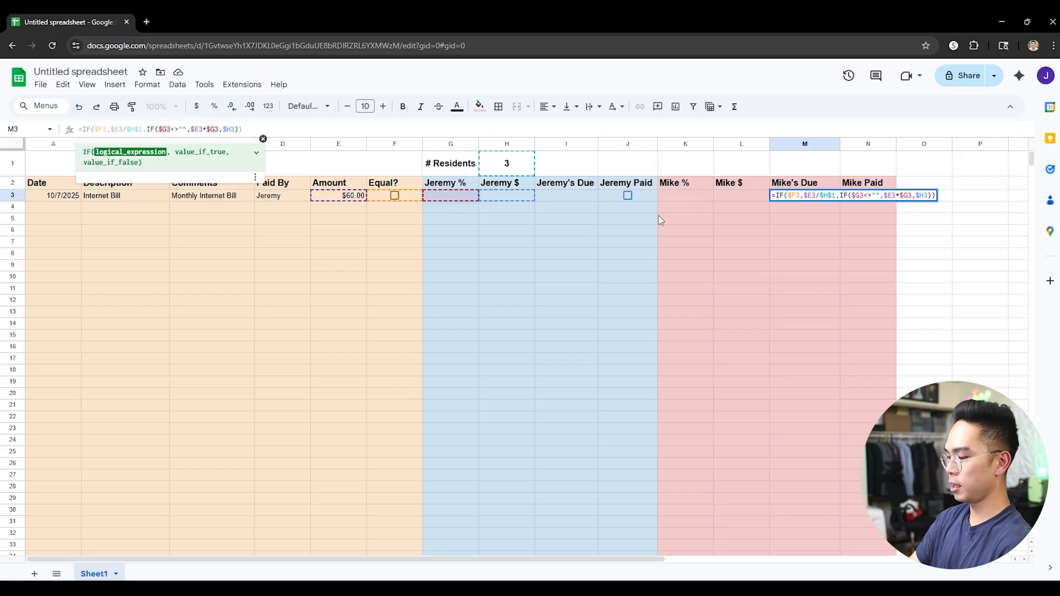
key(BackSpace)
text(K)
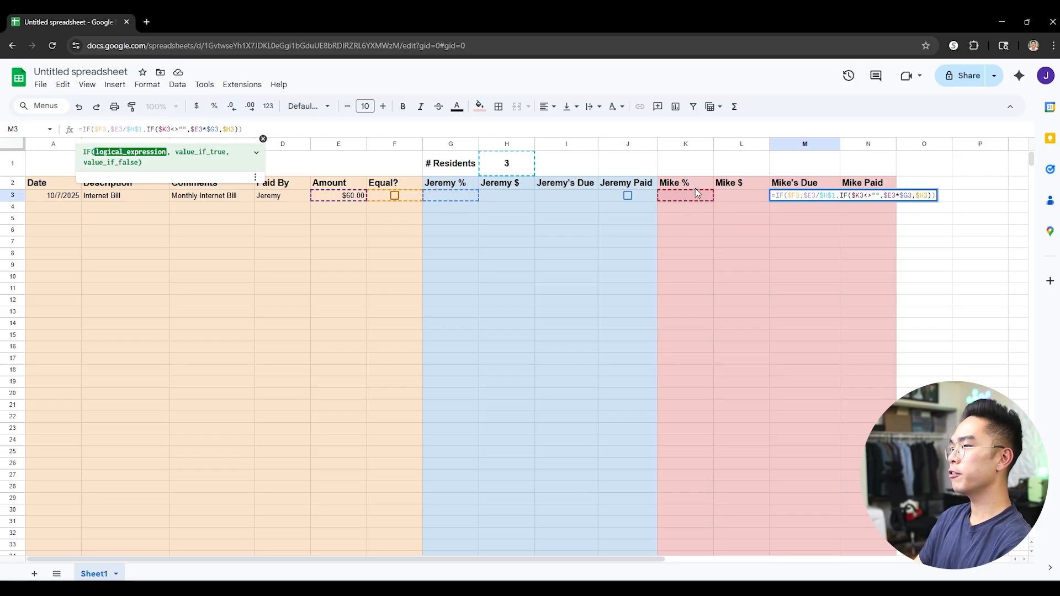
click(199, 129)
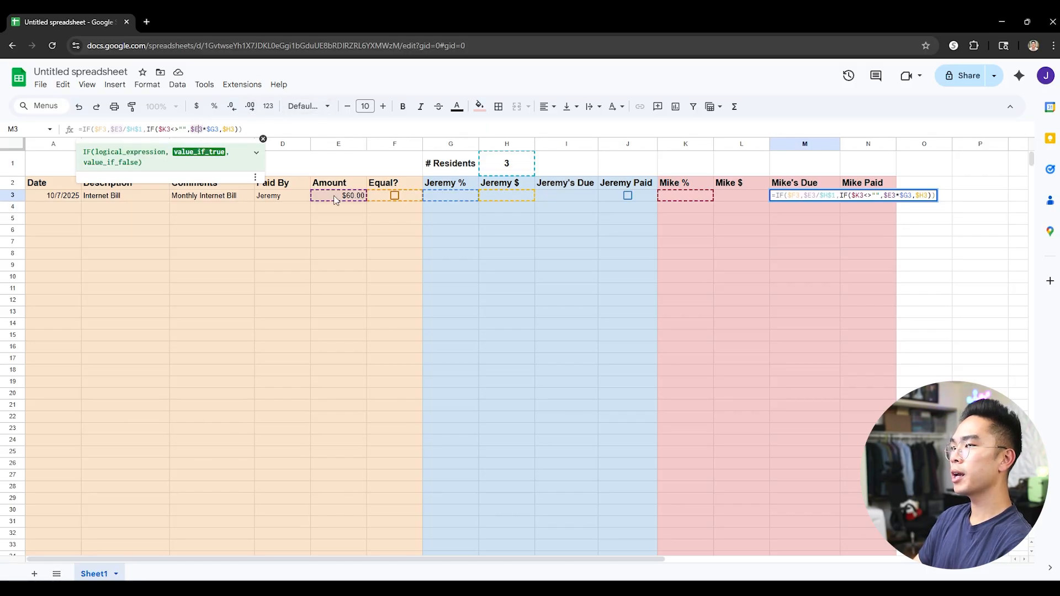
key(BackSpace)
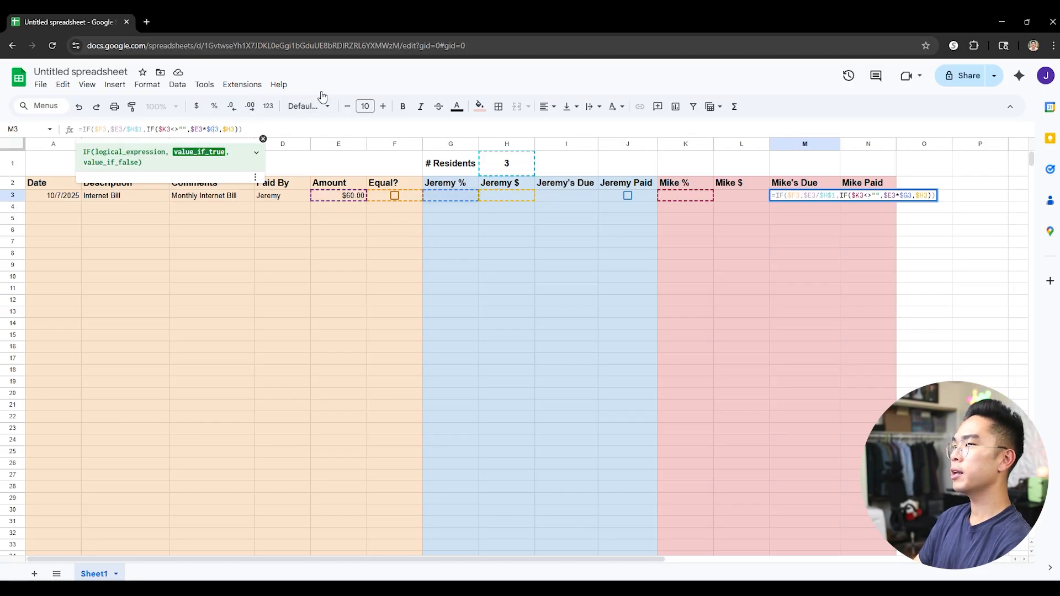
text(K)
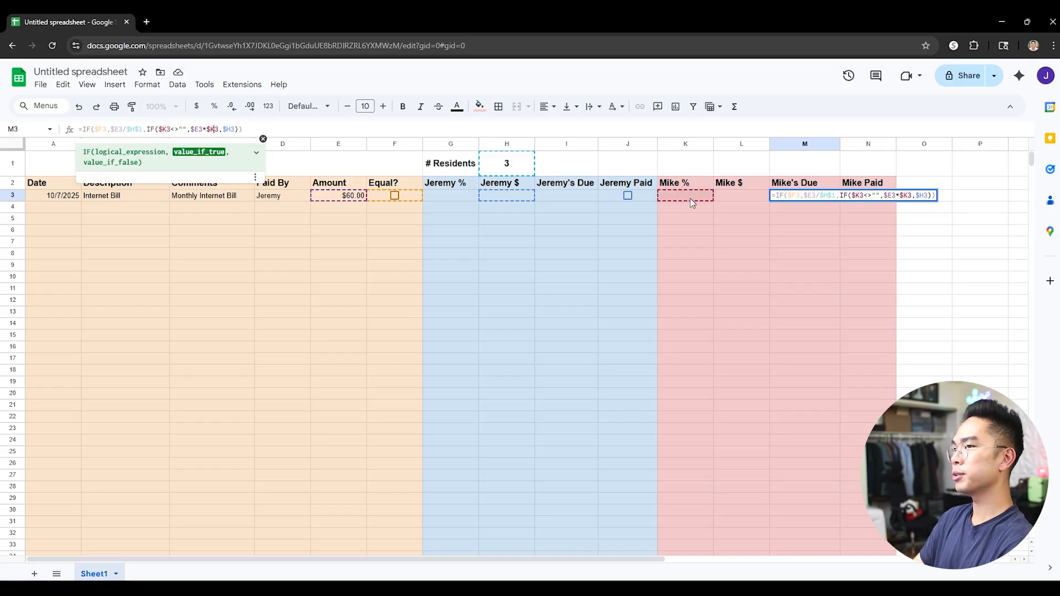
- Change the last reference in M3's due formula from $H3 to $L3 and commit the formula
click(230, 130)
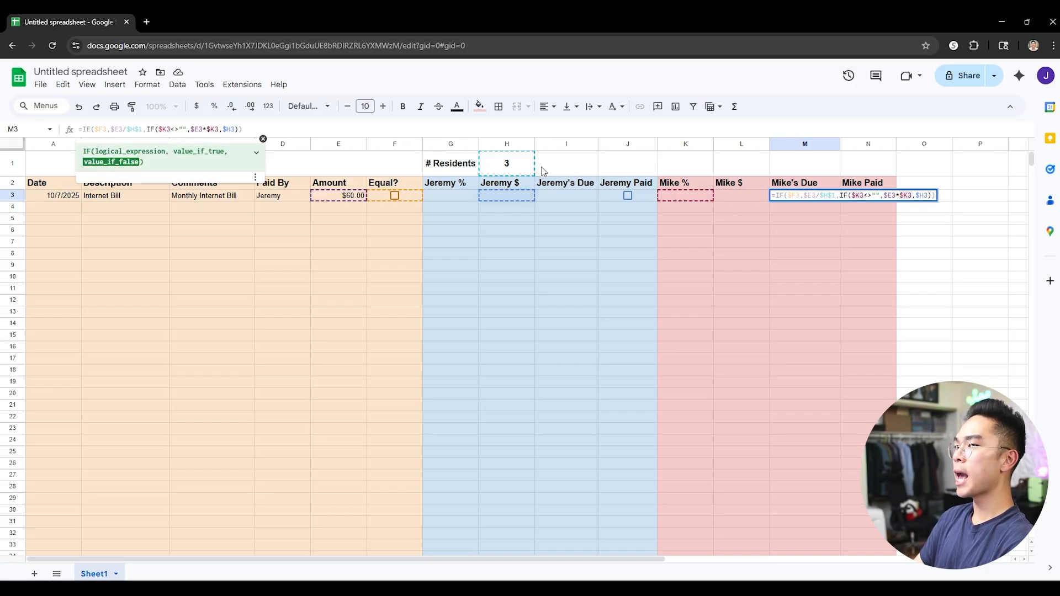
key(BackSpace)
text(L)
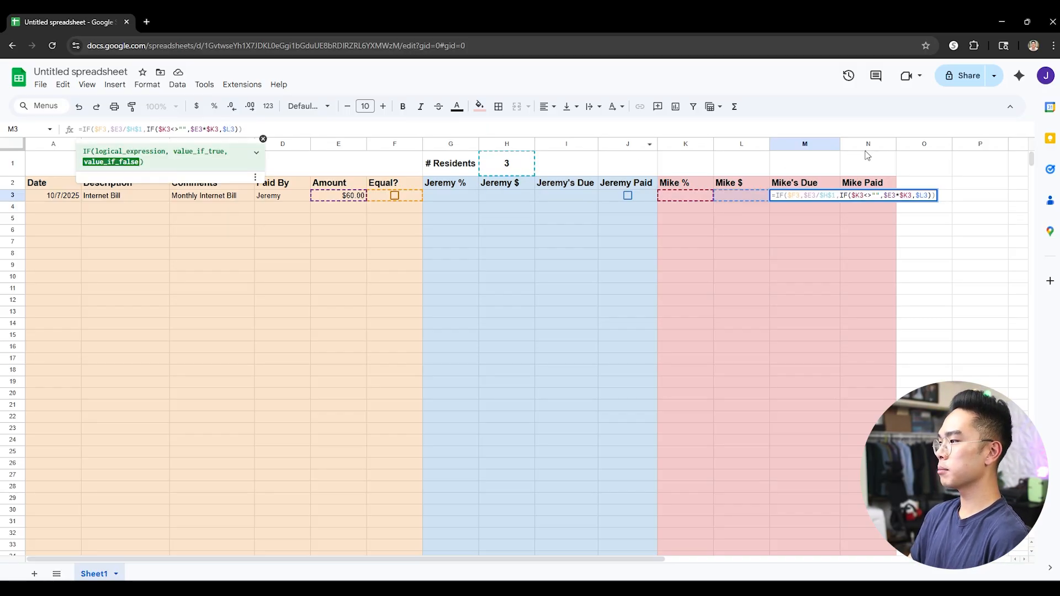
key(Return)
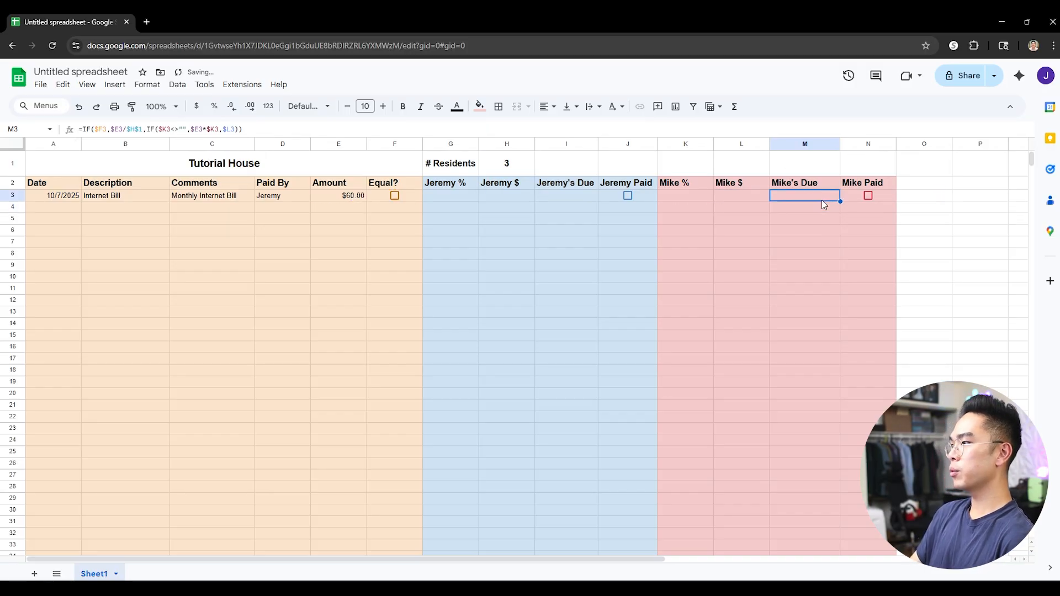
- Tick the Equal? checkbox in F3 and check the due cells I3 and M3 of both residents
click(448, 199)
click(395, 196)
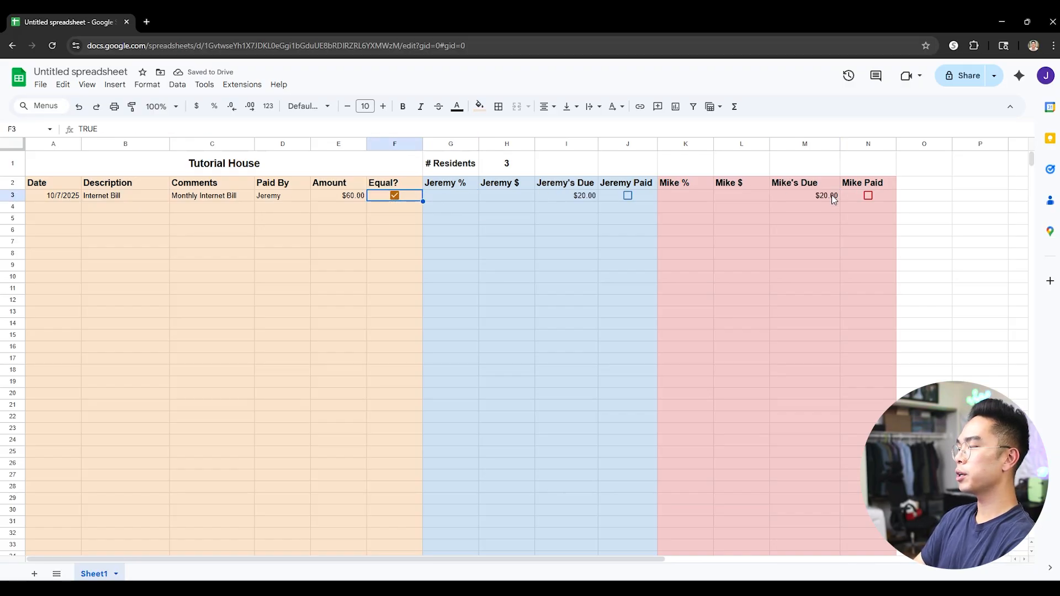
click(569, 197)
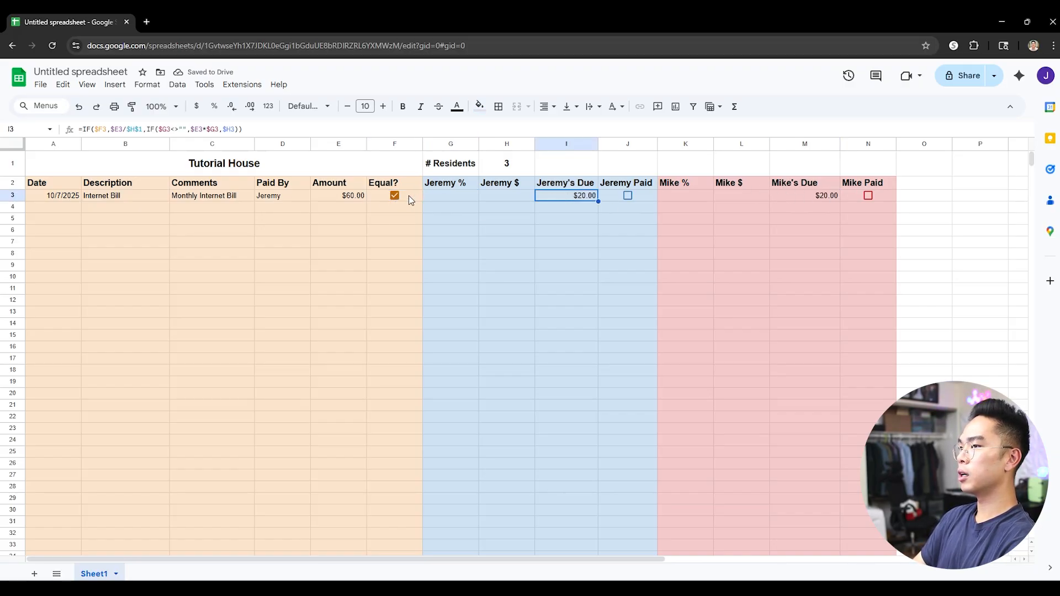
click(362, 197)
click(586, 199)
click(801, 199)
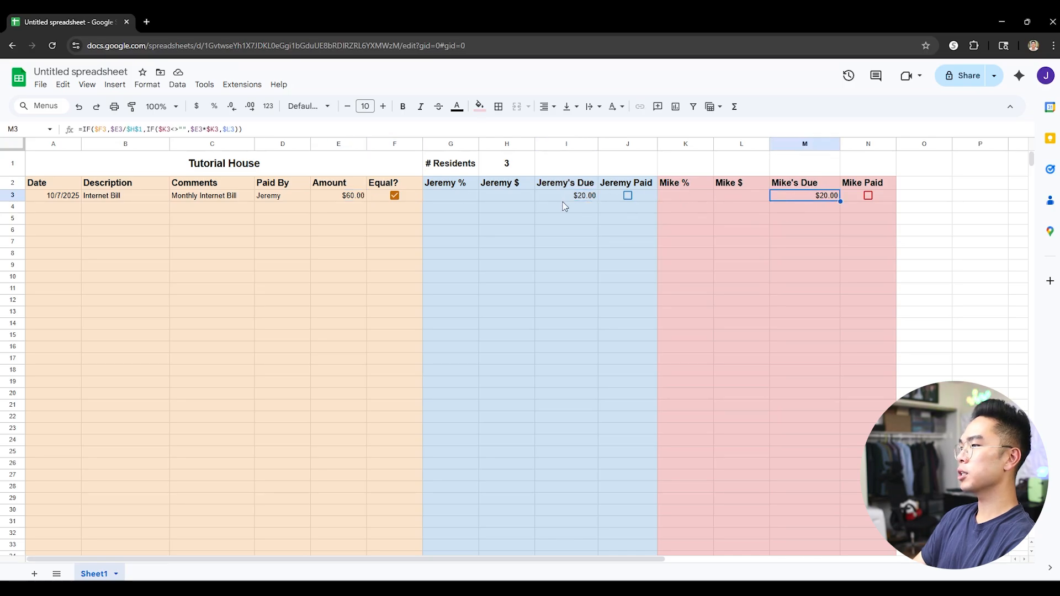
drag(652, 564, 438, 282)
- Untick Equal? in F3, set the residents' shares to 30% in G3 and 70% in K3, and inspect M3
click(394, 197)
click(473, 205)
click(470, 197)
text(30)
key(Return)
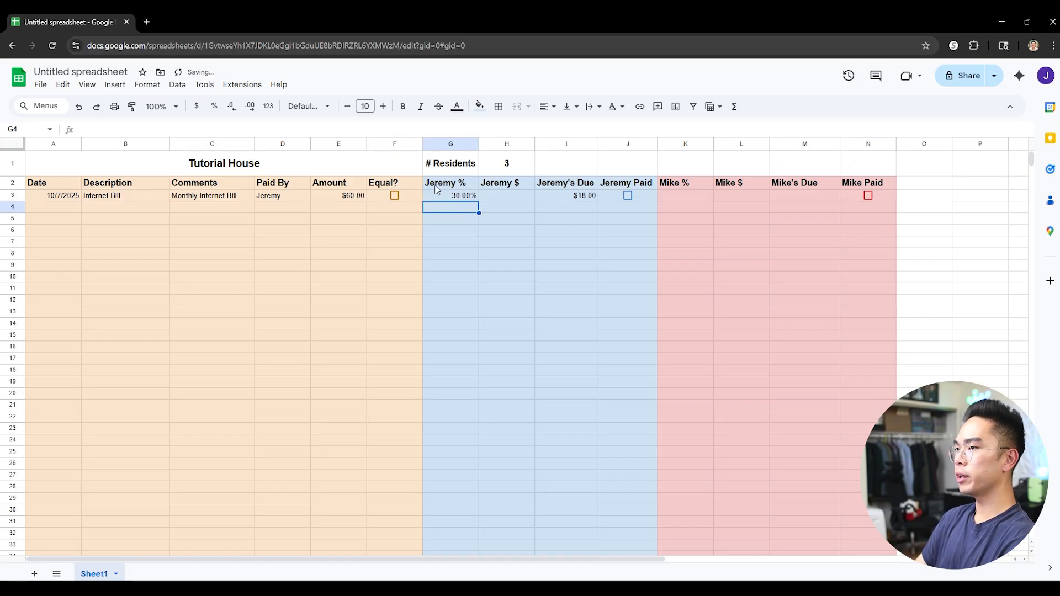
click(696, 198)
text(70)
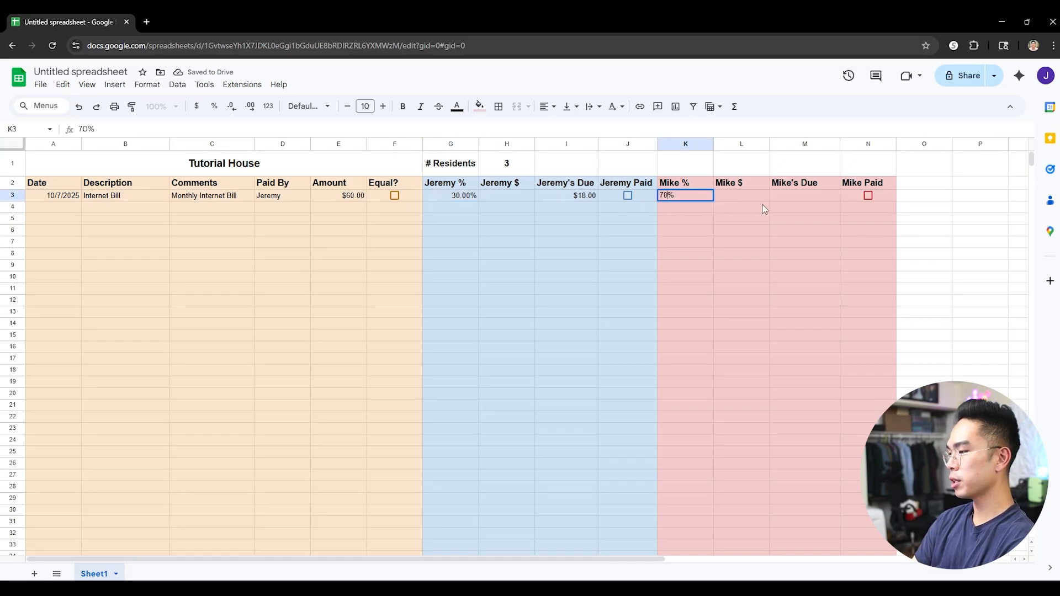
key(Return)
click(803, 197)
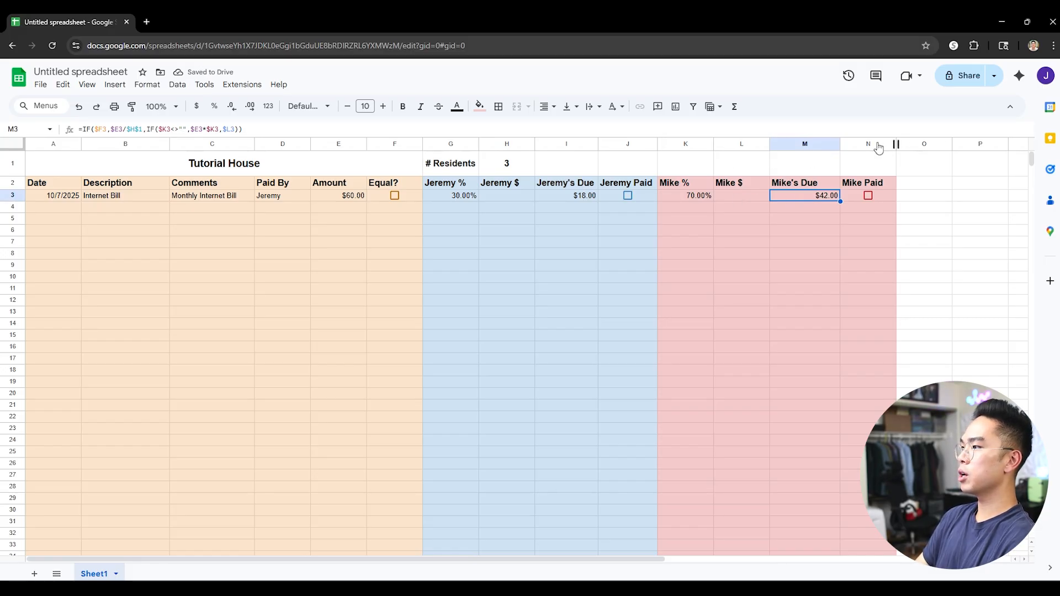
- Narrow column N slightly and tick the second resident's Paid checkbox in N3
drag(897, 145, 890, 144)
click(866, 196)
click(870, 221)
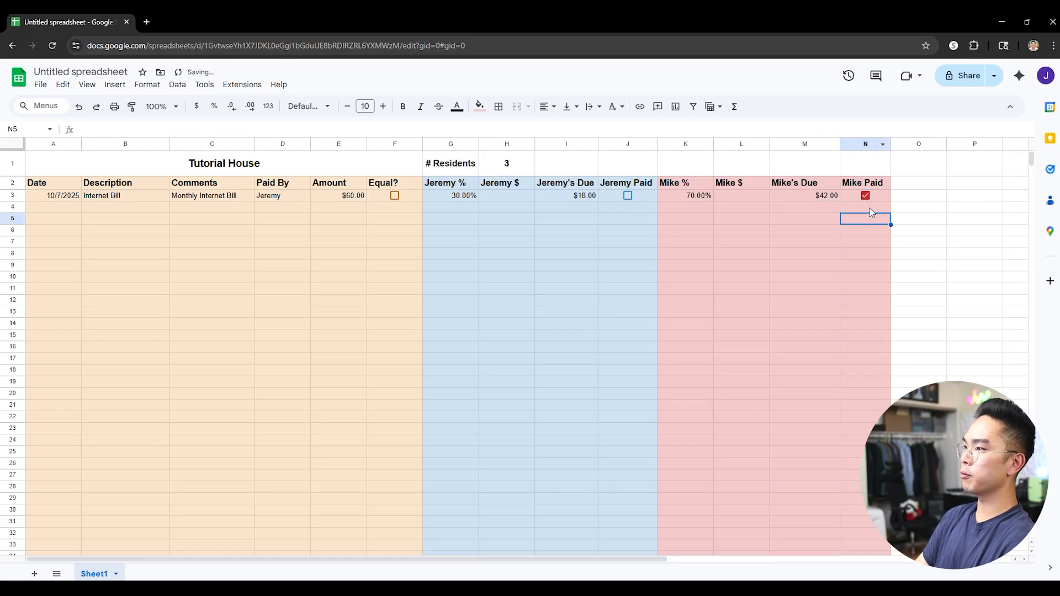
- Add a note to the Paid cell N3 saying the first resident was zelled $42 on 10/7
click(871, 203)
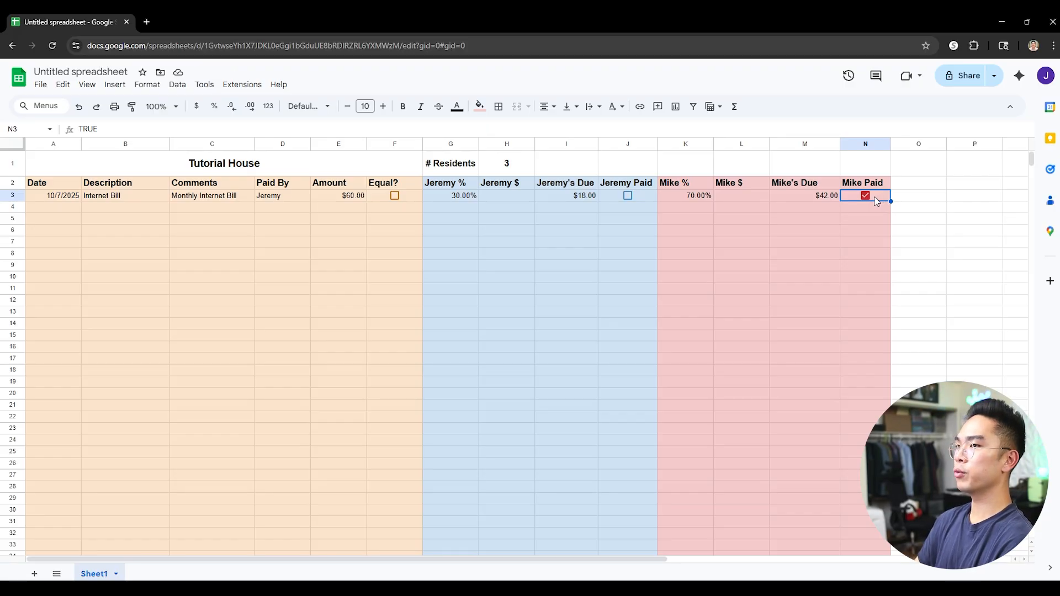
right_click(877, 201)
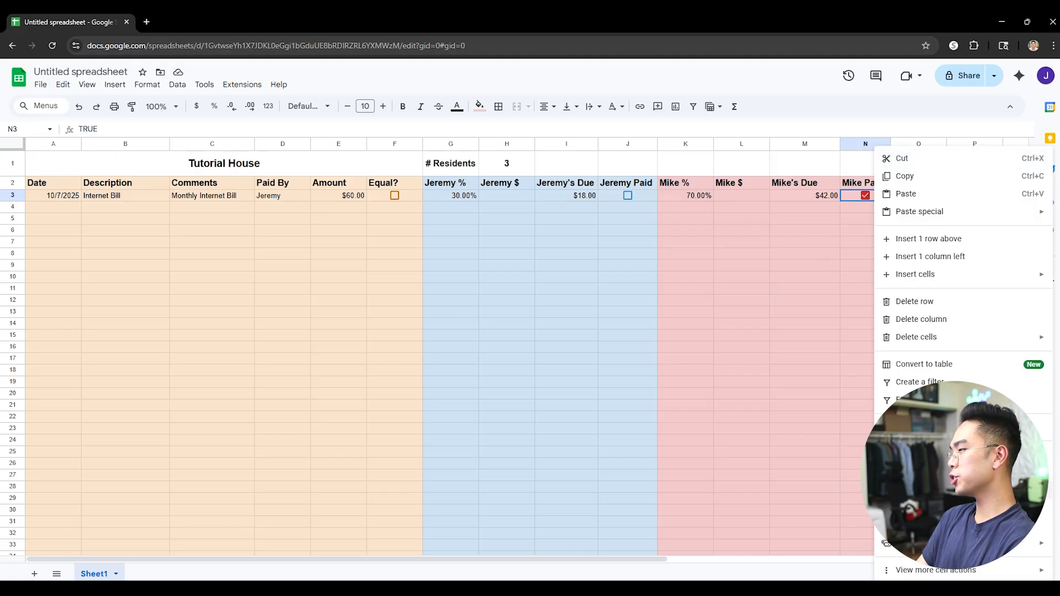
click(914, 490)
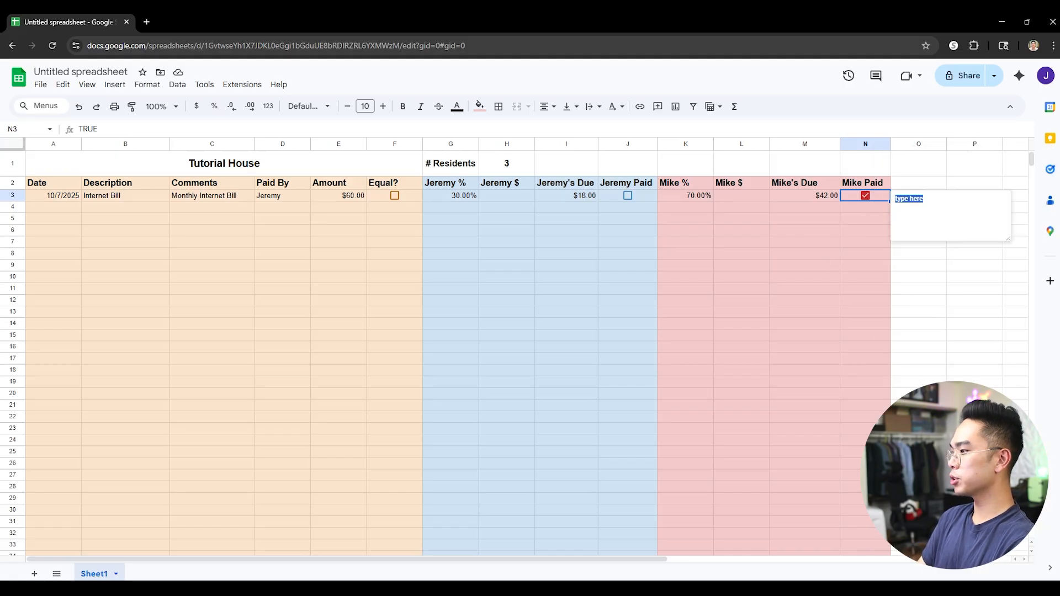
key(BackSpace)
text(I)
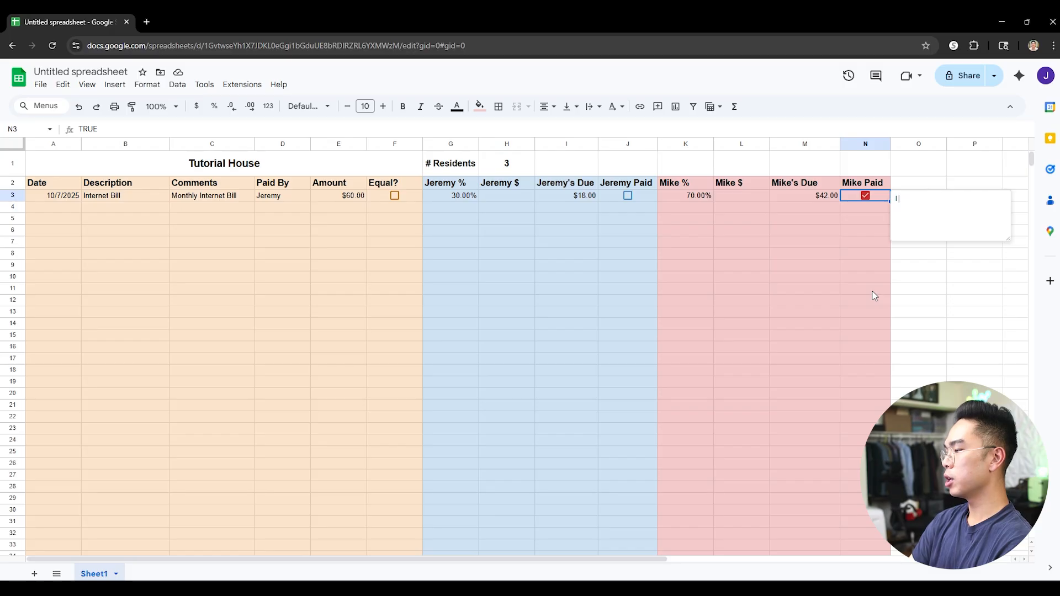
text( zelled Jeremy $42 on 190)
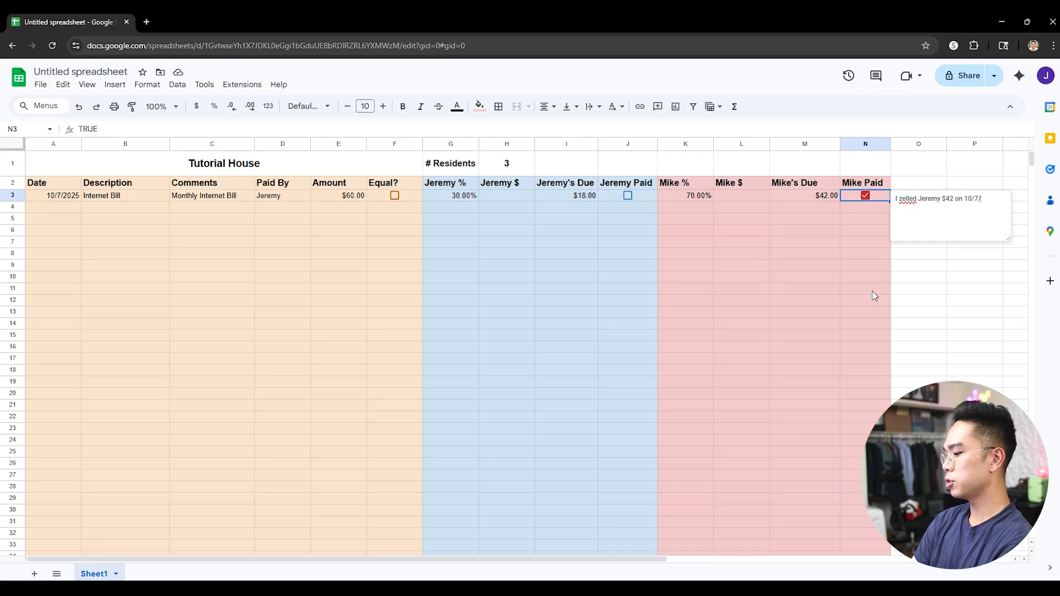
click(919, 315)
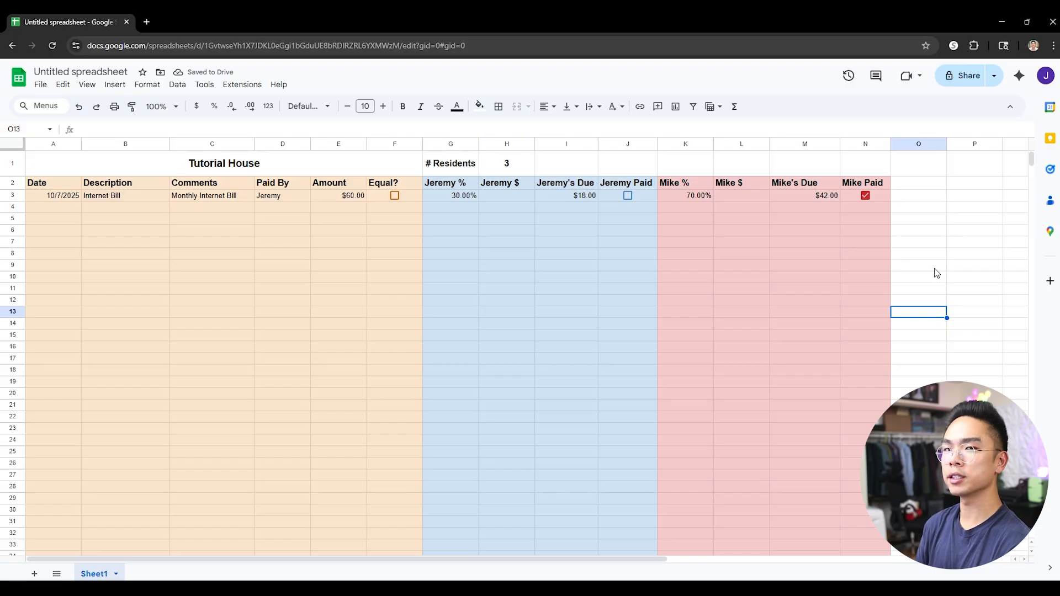
- Copy the second resident's block K2:N3 across into O2:R3 with autofill for a third resident
drag(649, 566, 779, 499)
drag(445, 184, 641, 200)
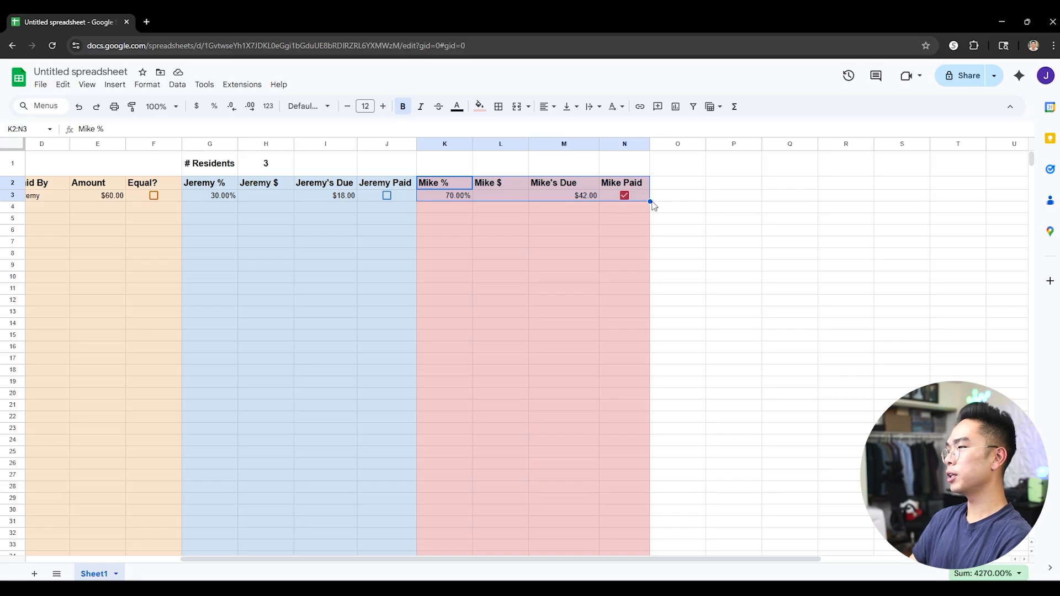
drag(651, 201, 848, 200)
click(700, 195)
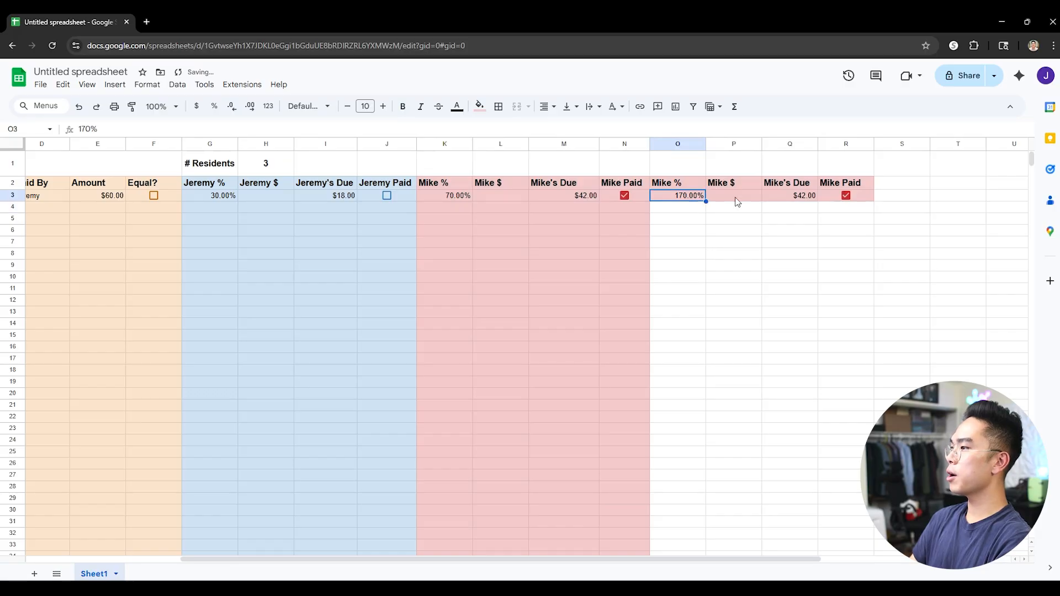
- Fill columns O to R with light green and reset the fill colour of O1:R1
drag(678, 145, 842, 143)
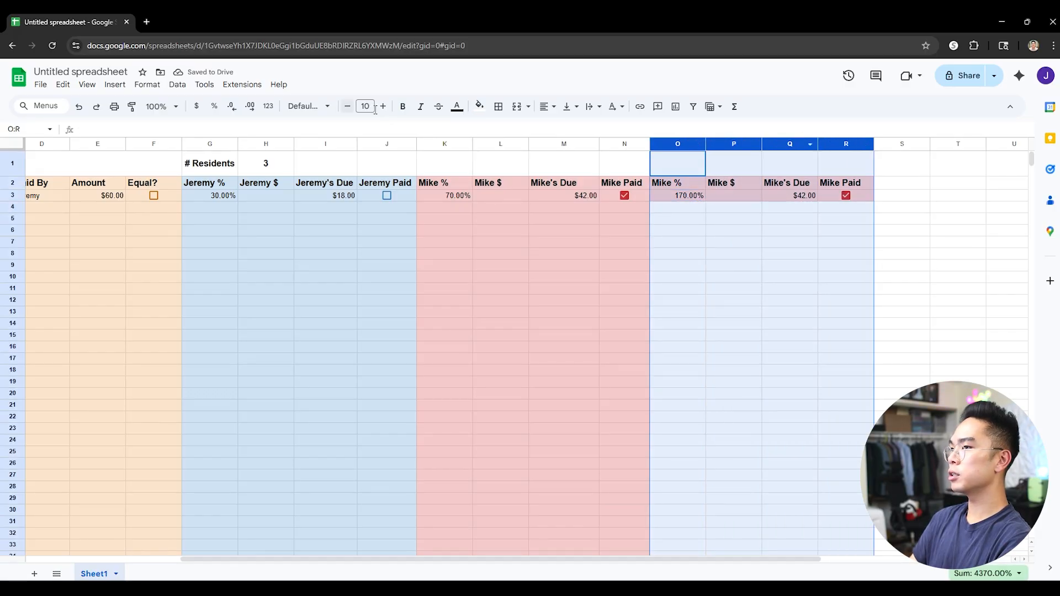
click(483, 108)
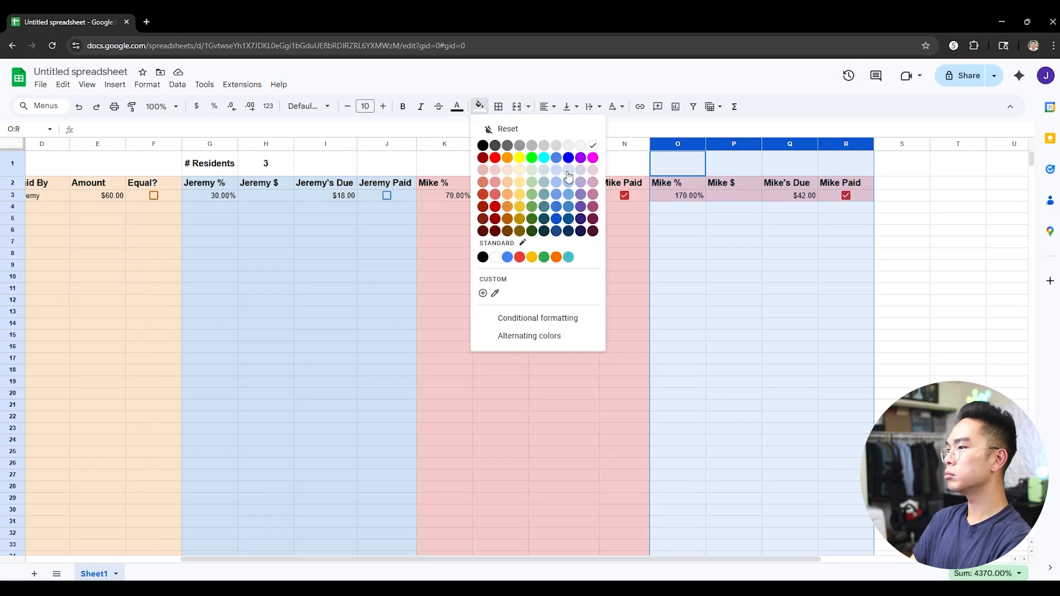
click(532, 172)
click(728, 233)
click(679, 170)
drag(768, 176, 846, 166)
click(480, 106)
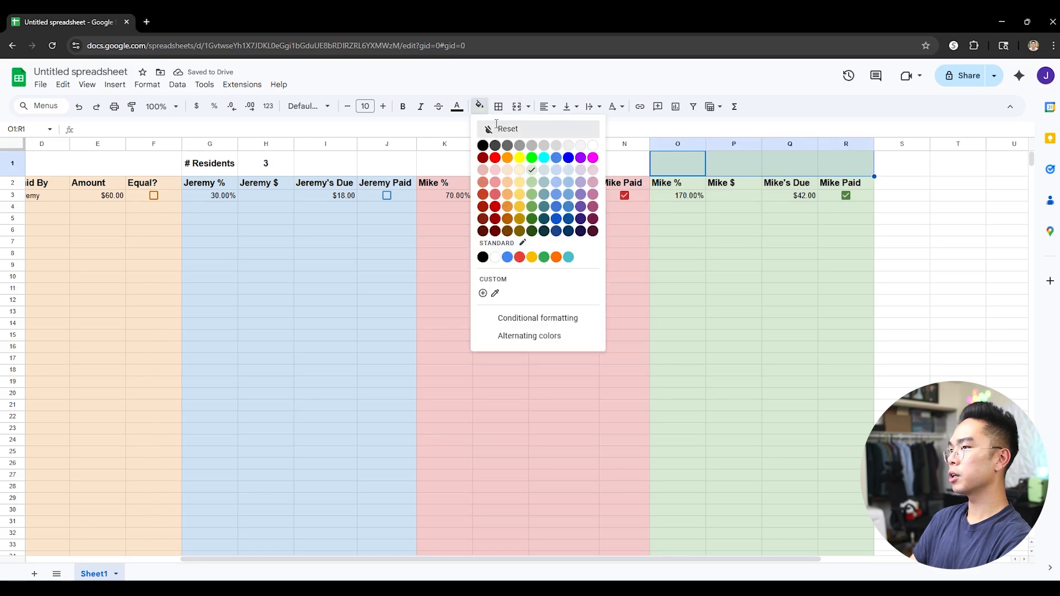
click(505, 124)
click(724, 200)
- Replace the second resident's name with the third resident's in the % and $ headers in O2 and P2
click(677, 182)
double_click(92, 128)
text(Sully)
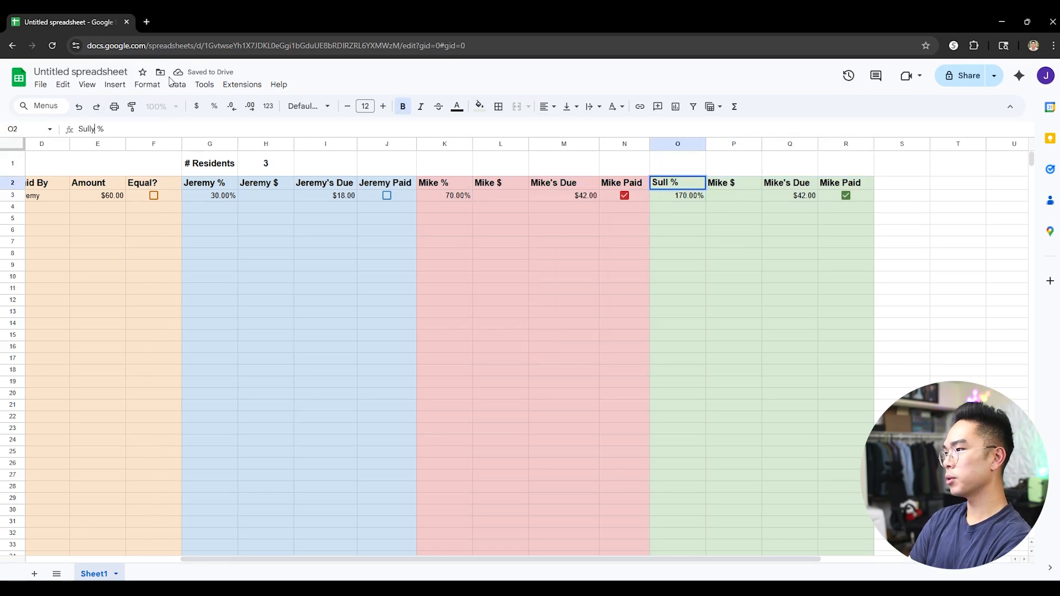
key(Return)
click(726, 188)
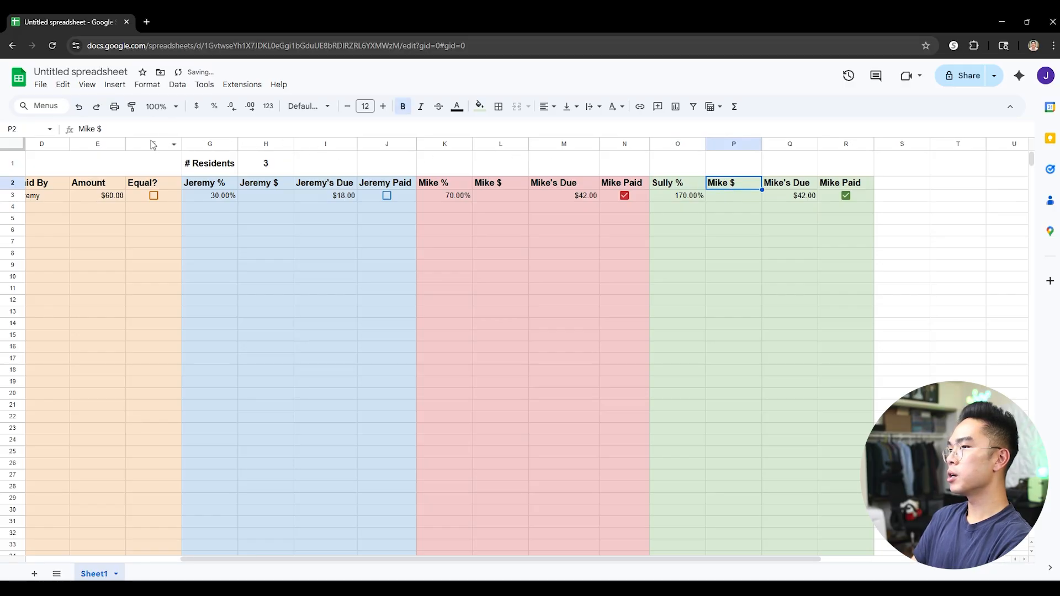
double_click(86, 130)
text(S)
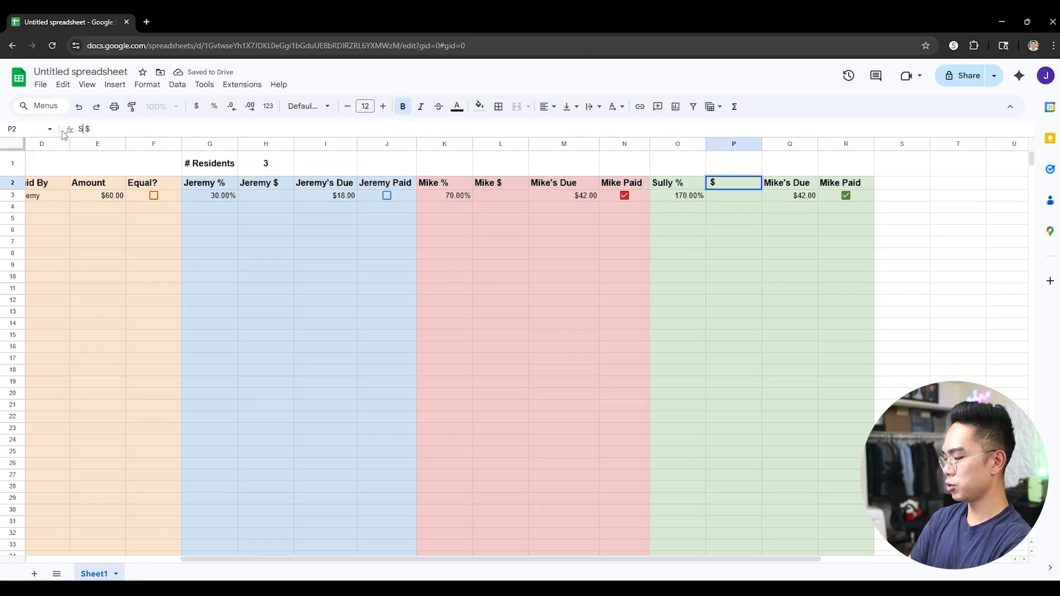
text(ully)
key(Return)
- Replace the second resident's name with the third resident's in the Due and Paid headers in Q2 and R2, and select O3
click(792, 186)
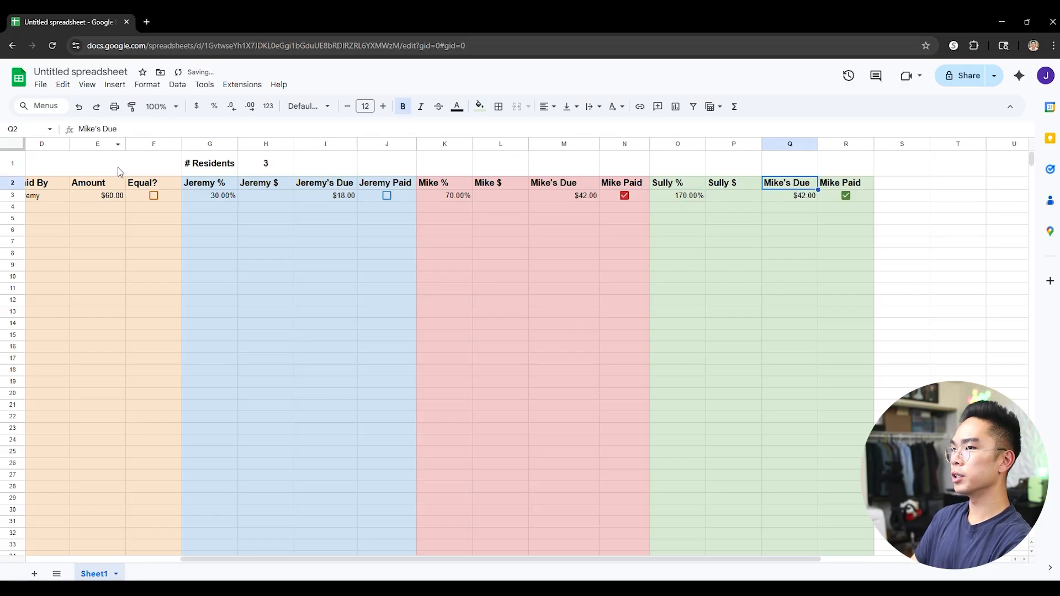
double_click(97, 130)
text(Sully)
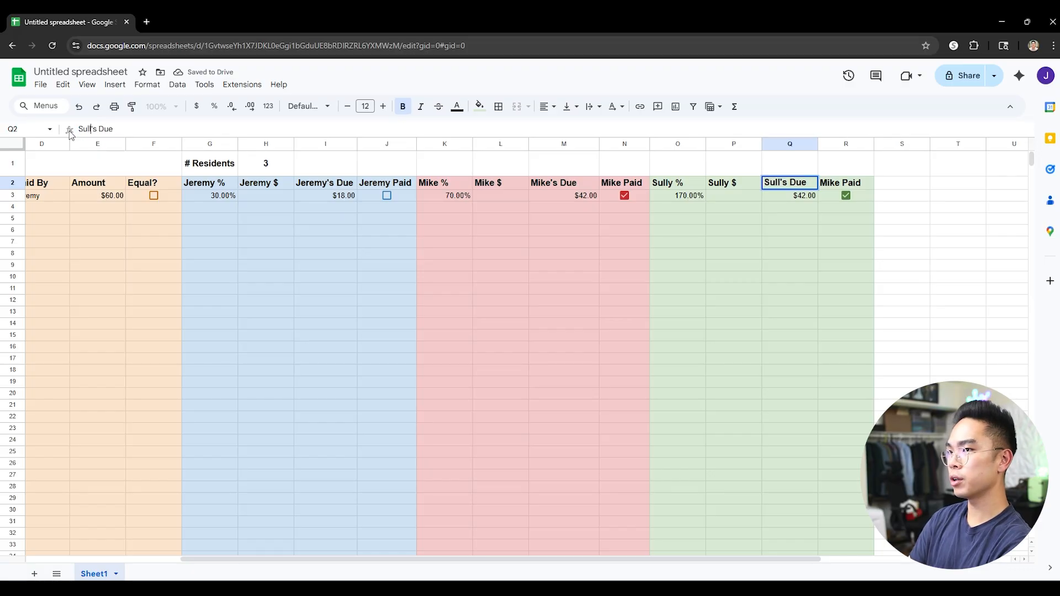
key(Return)
click(845, 183)
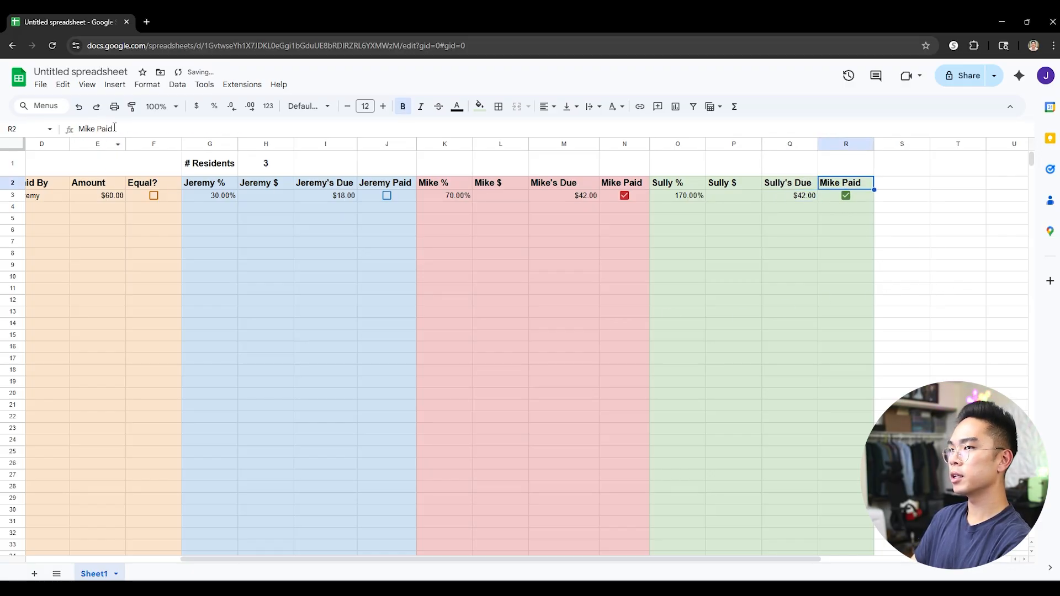
double_click(87, 129)
text(Sully)
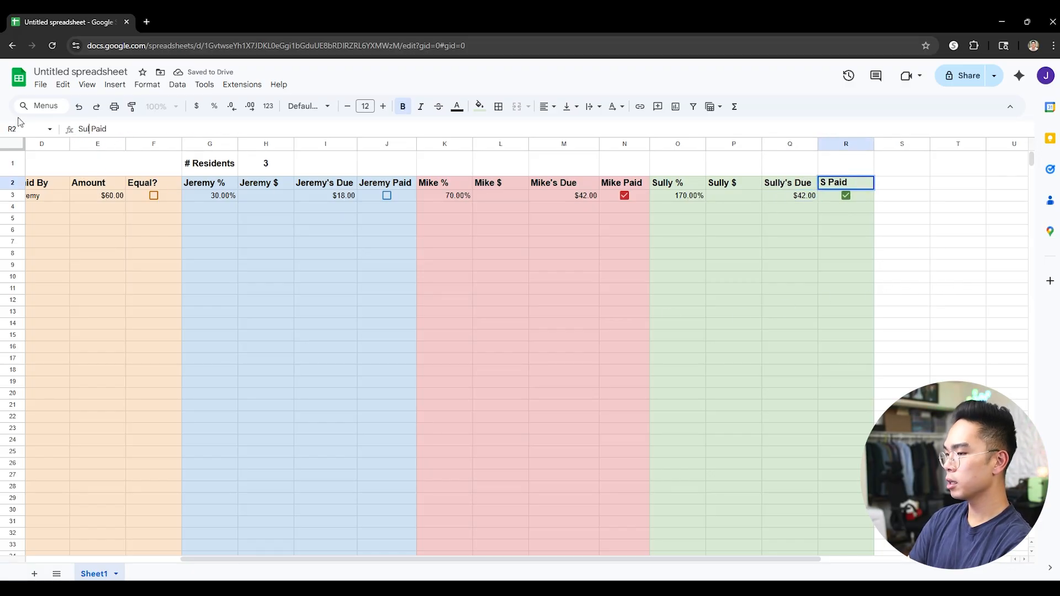
key(Return)
click(688, 199)
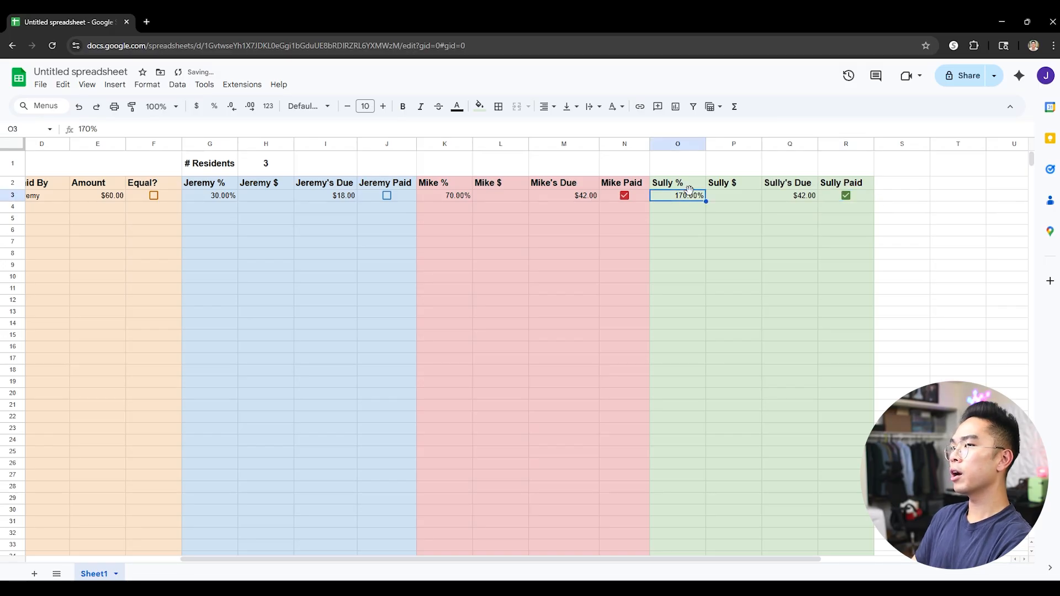
drag(464, 559, 396, 559)
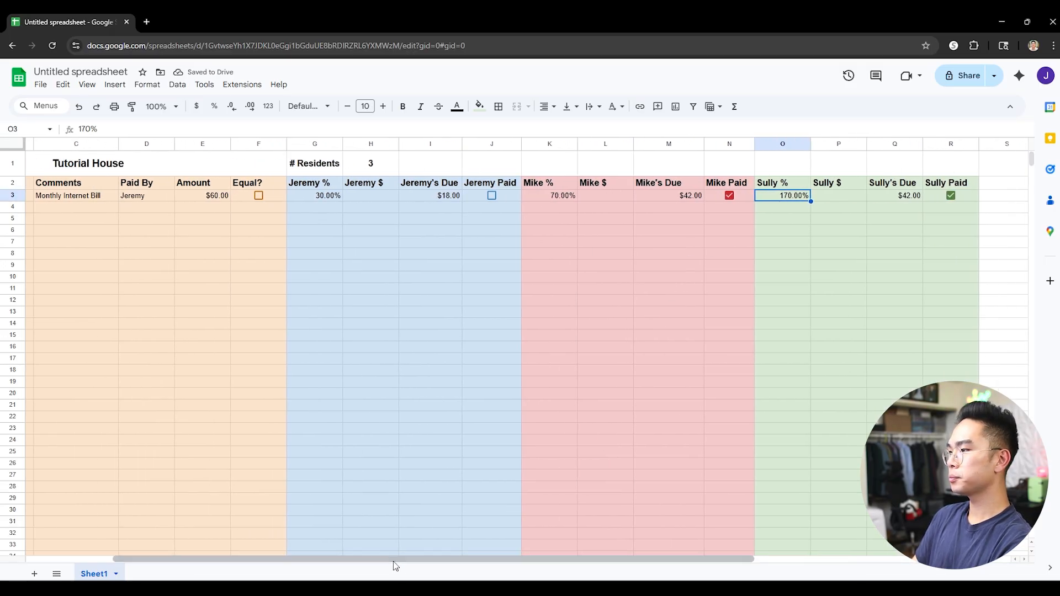
- In the third resident's Due formula in Q3, replace both $K3 references with $O3
click(882, 199)
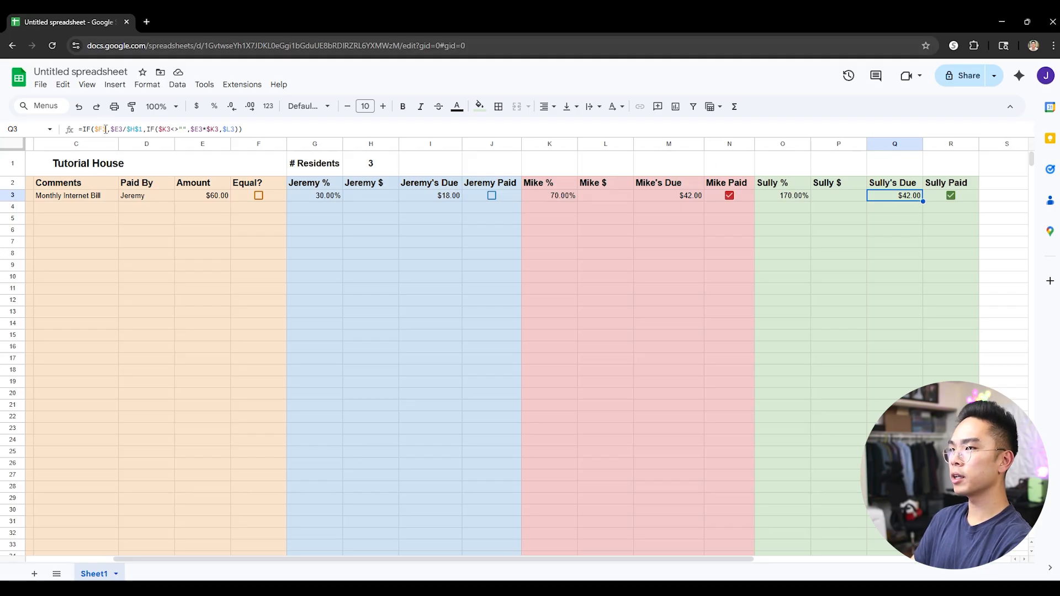
click(167, 129)
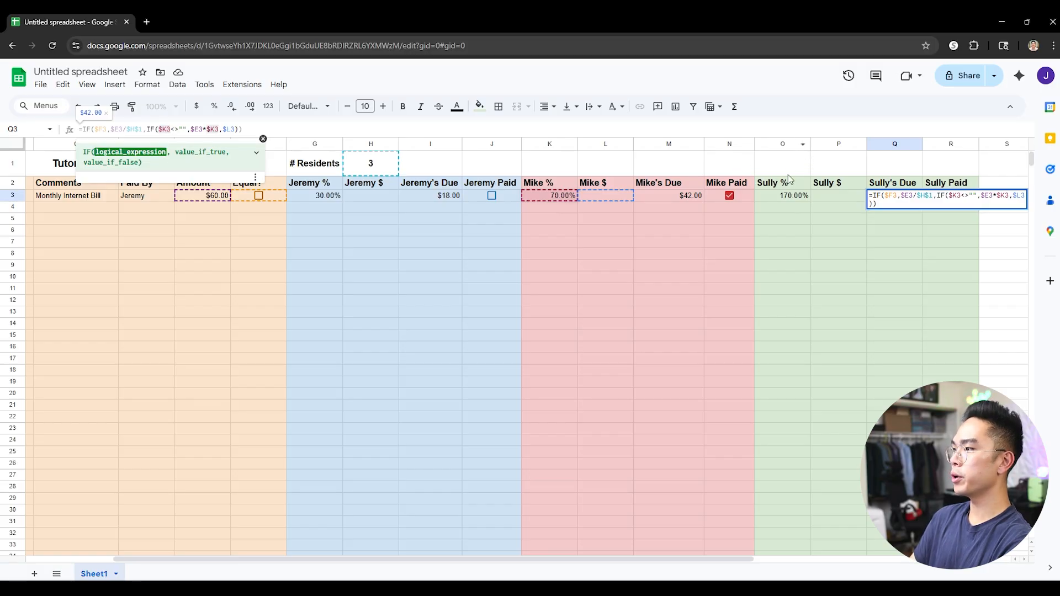
key(BackSpace)
text(O)
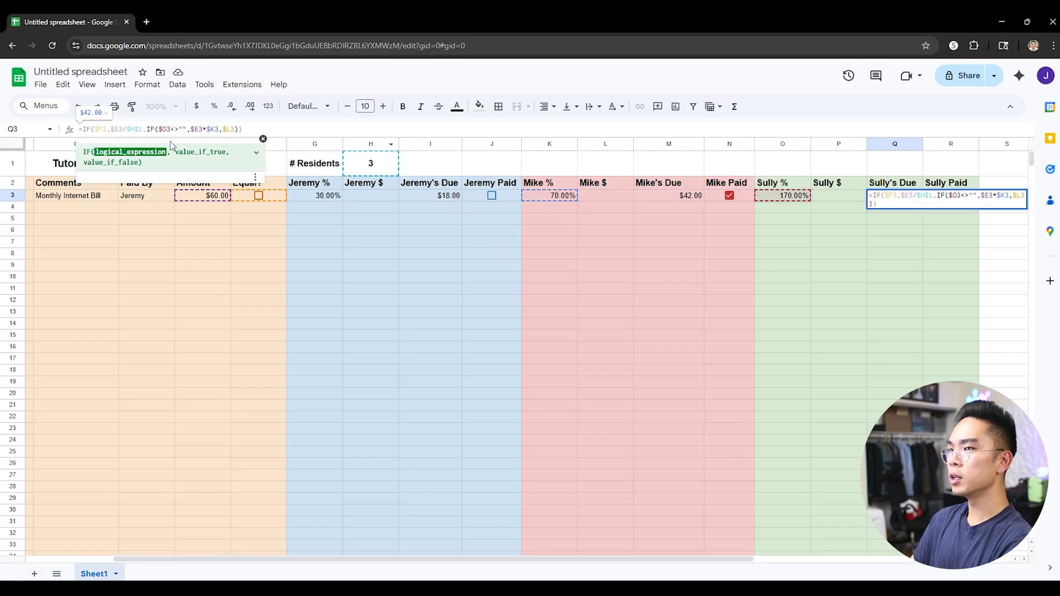
click(200, 129)
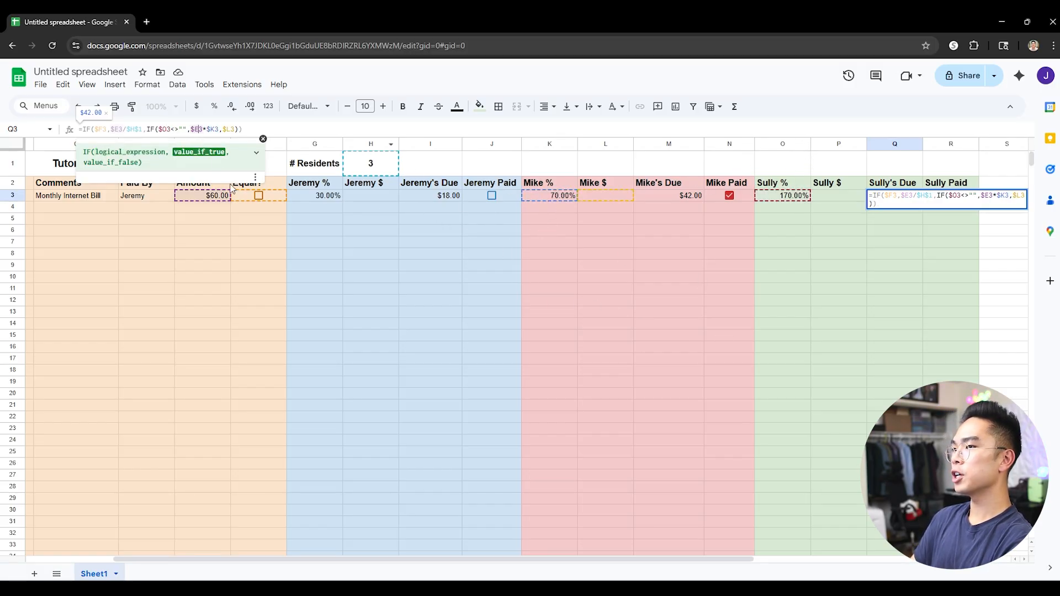
click(216, 129)
key(BackSpace)
text(O)
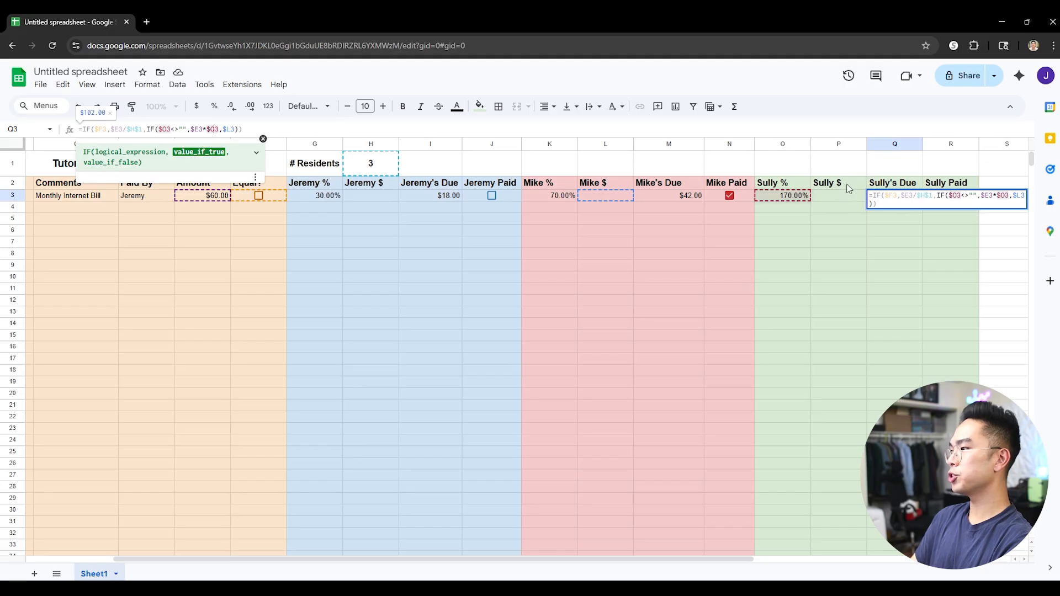
- Replace the $L3 reference with $P3 in the Q3 formula and commit it
key(Right)
key(Right)
key(Right)
key(Right)
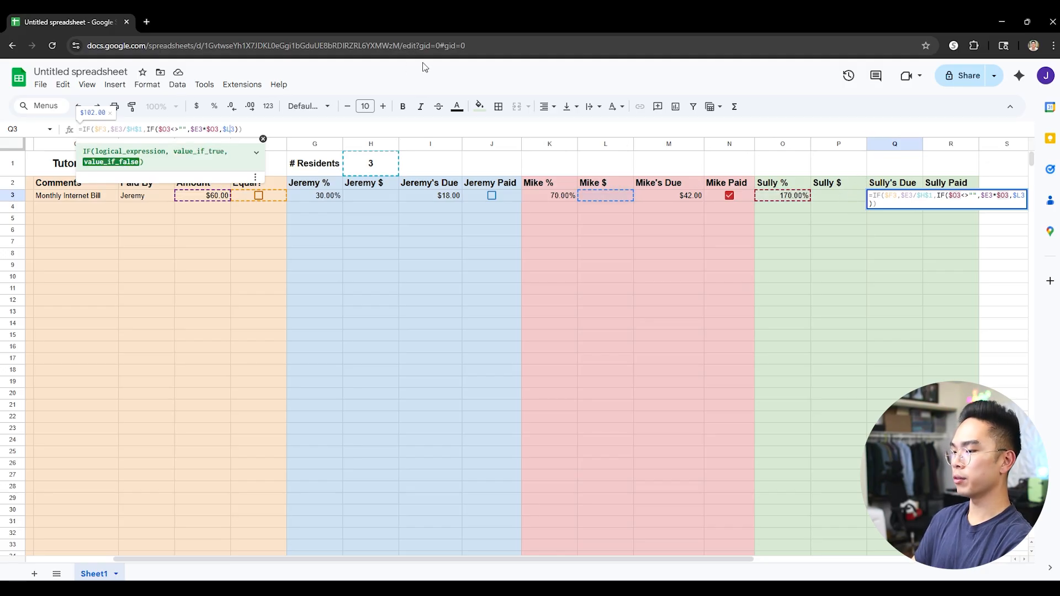
key(BackSpace)
text(P)
key(Return)
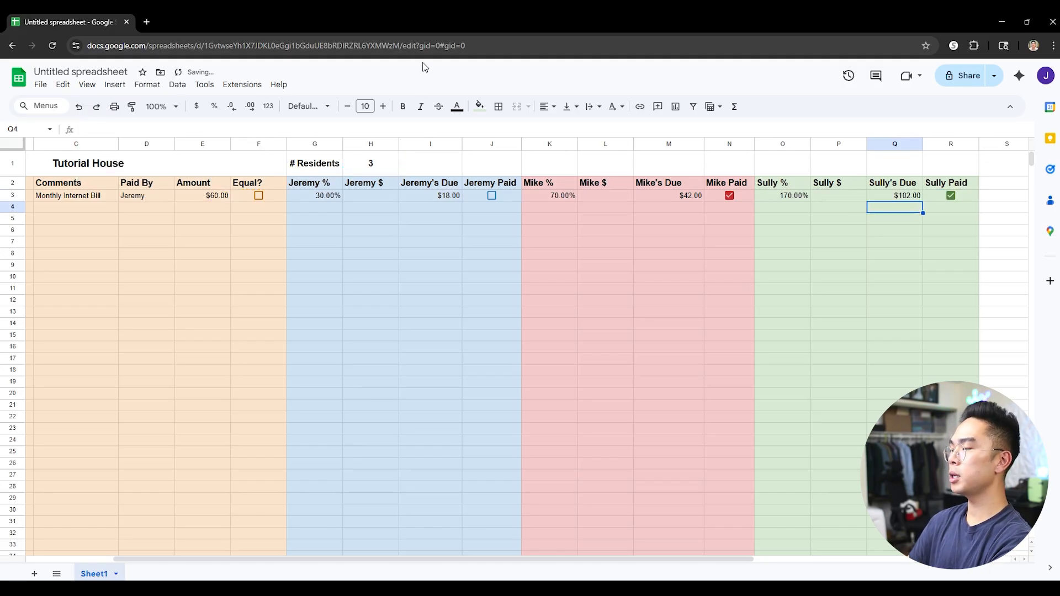
- Enter a 10% share for the third resident in O3 and check the due in Q3 against the amount in E3
click(807, 198)
text(10)
key(Return)
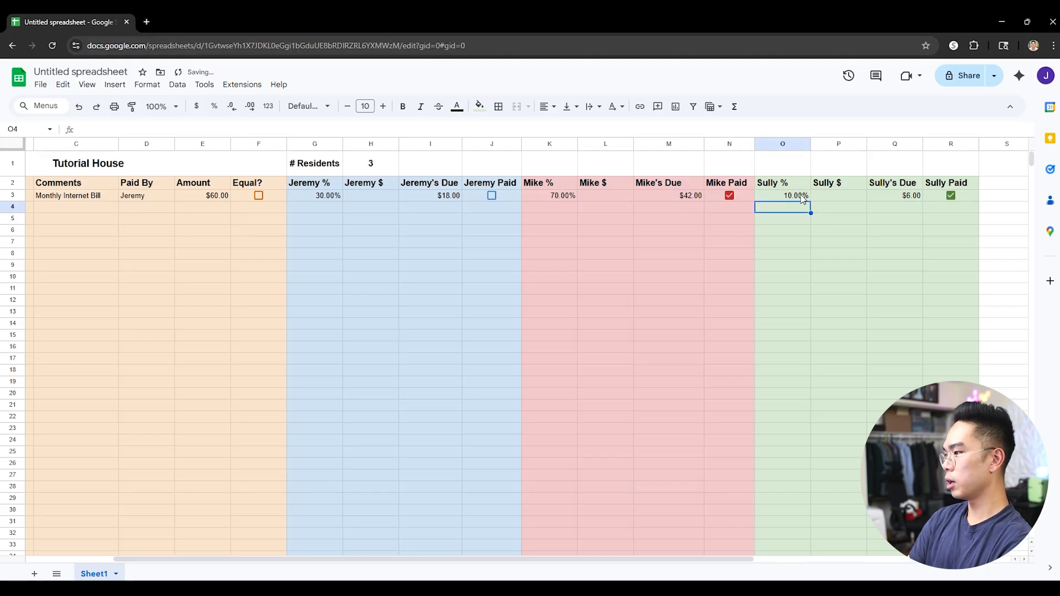
click(216, 199)
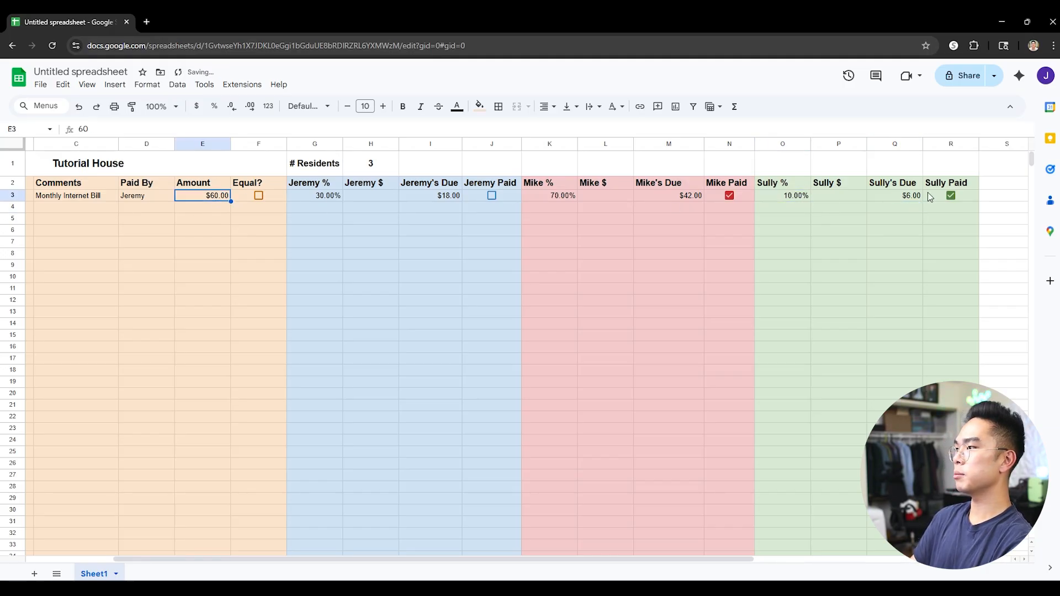
click(910, 197)
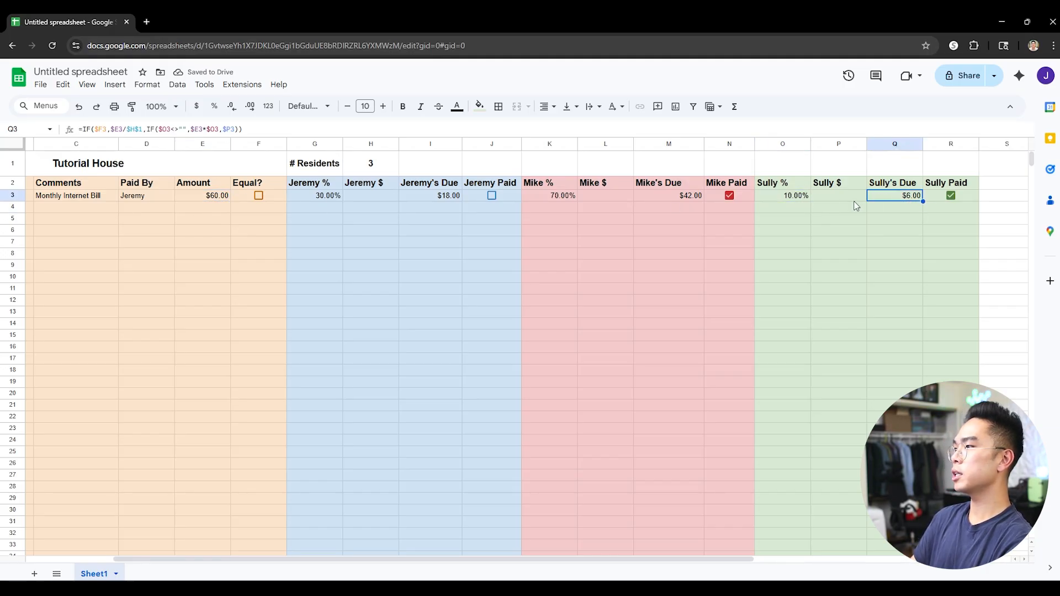
- Untick the Paid checkboxes in R3 and N3 and clear the percentages in O3, K3 and G3
click(954, 196)
click(729, 196)
click(794, 196)
key(Delete)
click(566, 196)
key(Delete)
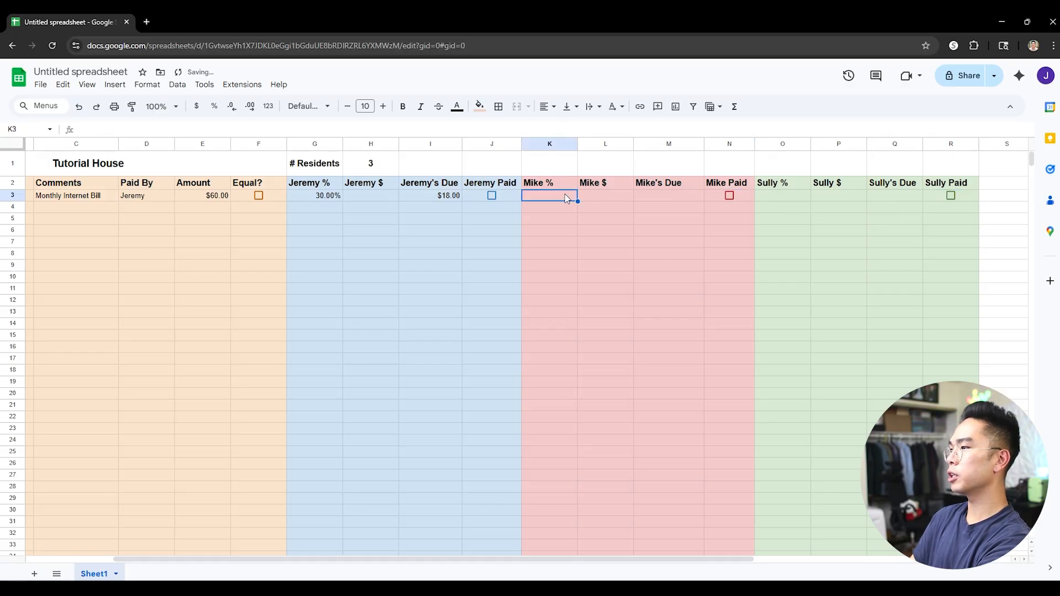
click(340, 199)
key(Delete)
click(387, 218)
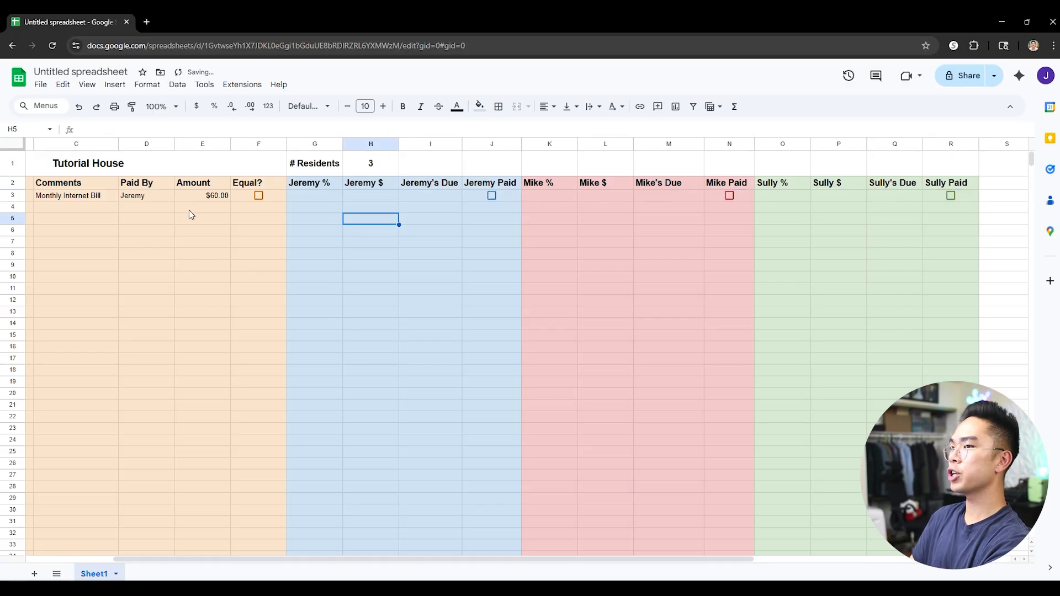
- Test the equal split by ticking F3 and check the residents' dues in I3, M3 and Q3
click(259, 196)
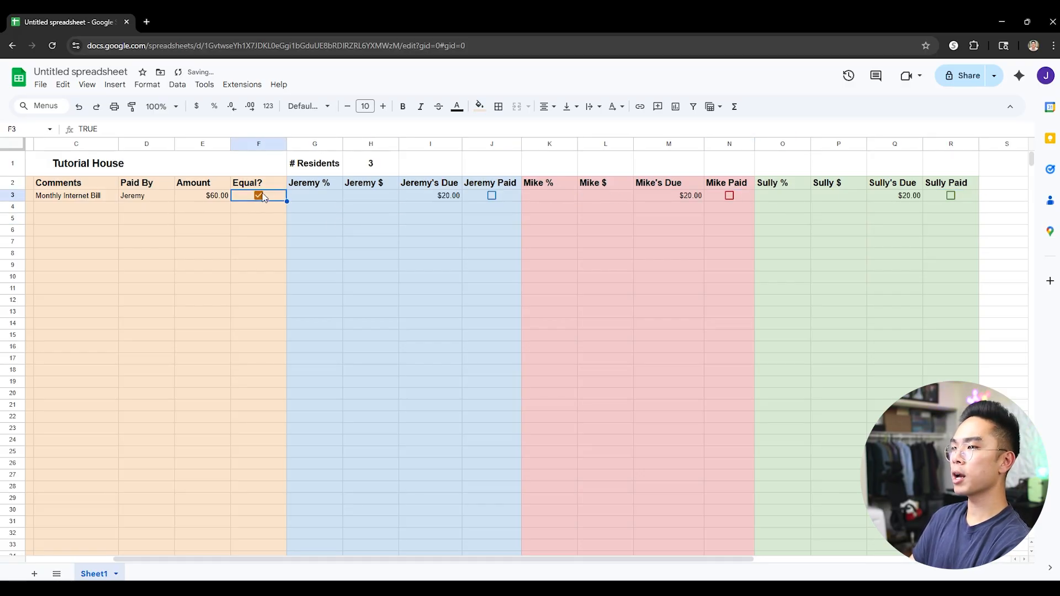
click(448, 196)
click(680, 196)
click(894, 196)
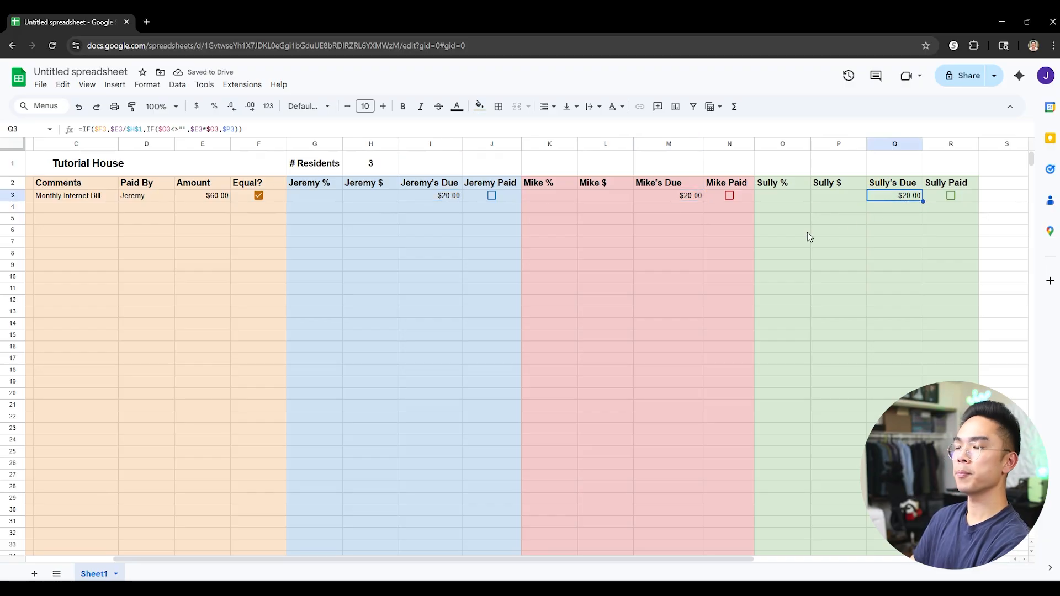
- Try the Paid checkboxes in J3, N3 and R3, and turn the equal split in F3 back off
click(492, 196)
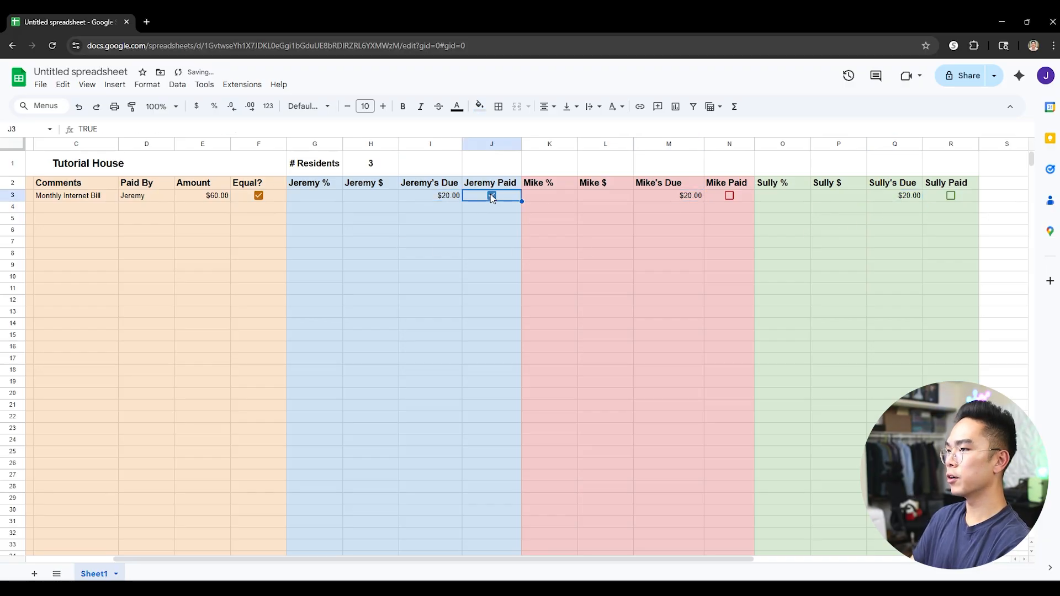
click(729, 197)
click(951, 196)
click(952, 241)
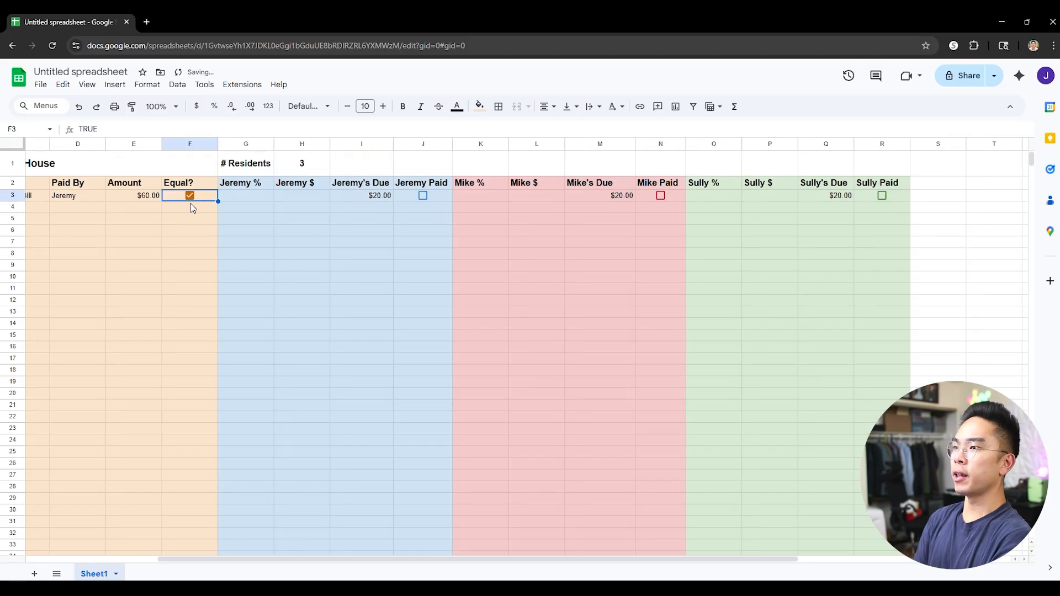
click(190, 196)
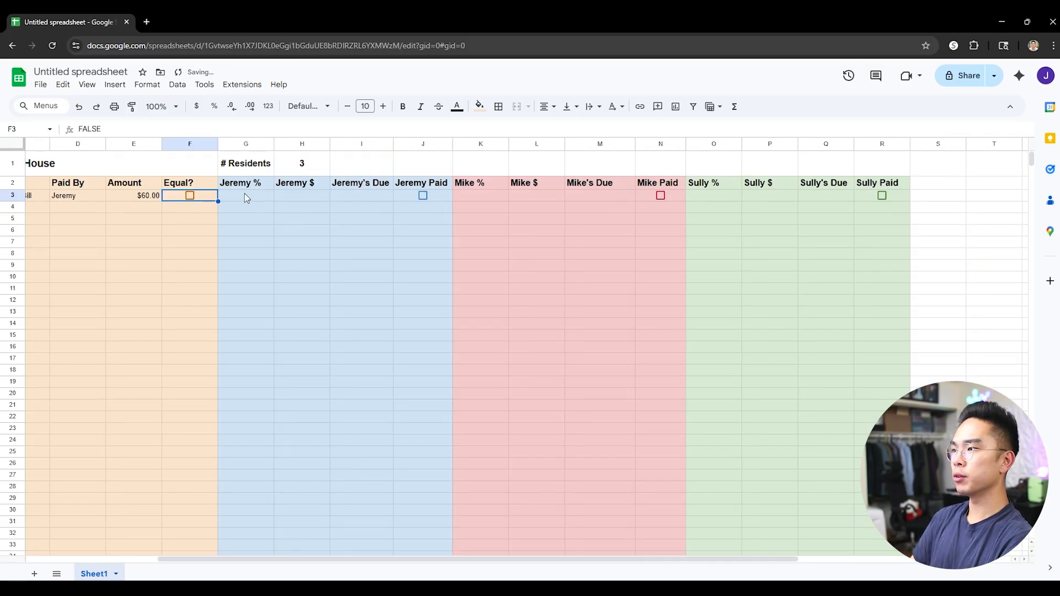
- Autofill the checkboxes and due formulas of F3:R3 down to row 32
click(367, 198)
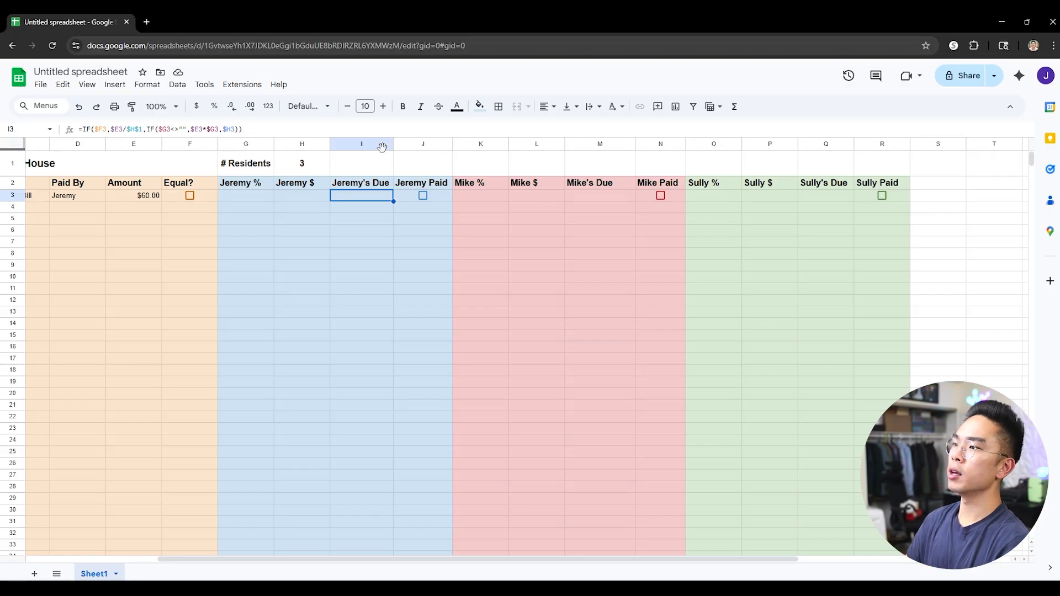
drag(872, 199, 179, 198)
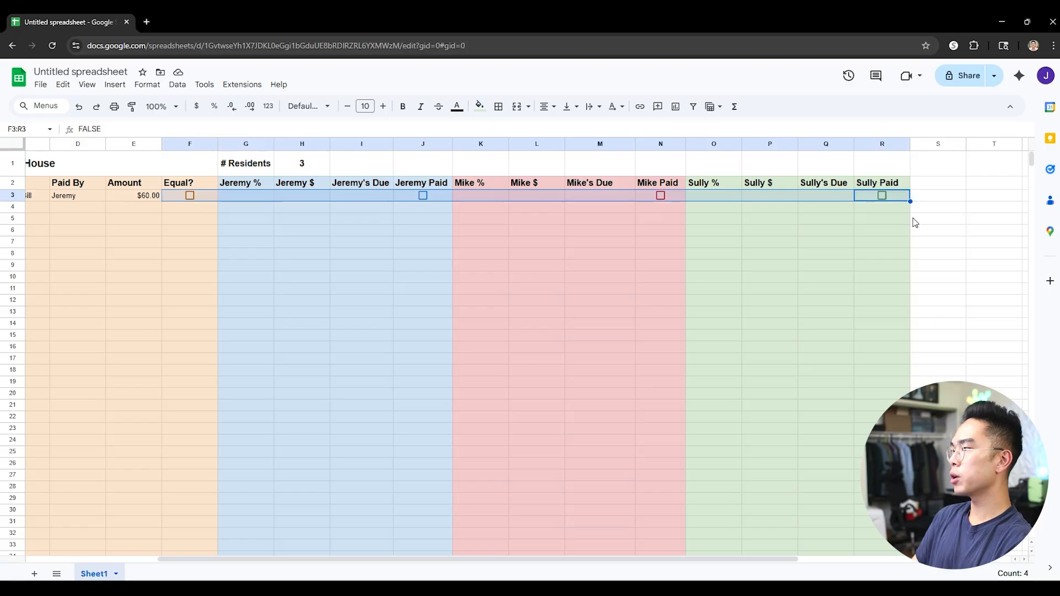
drag(912, 202, 903, 433)
scroll(897, 355, up, 2)
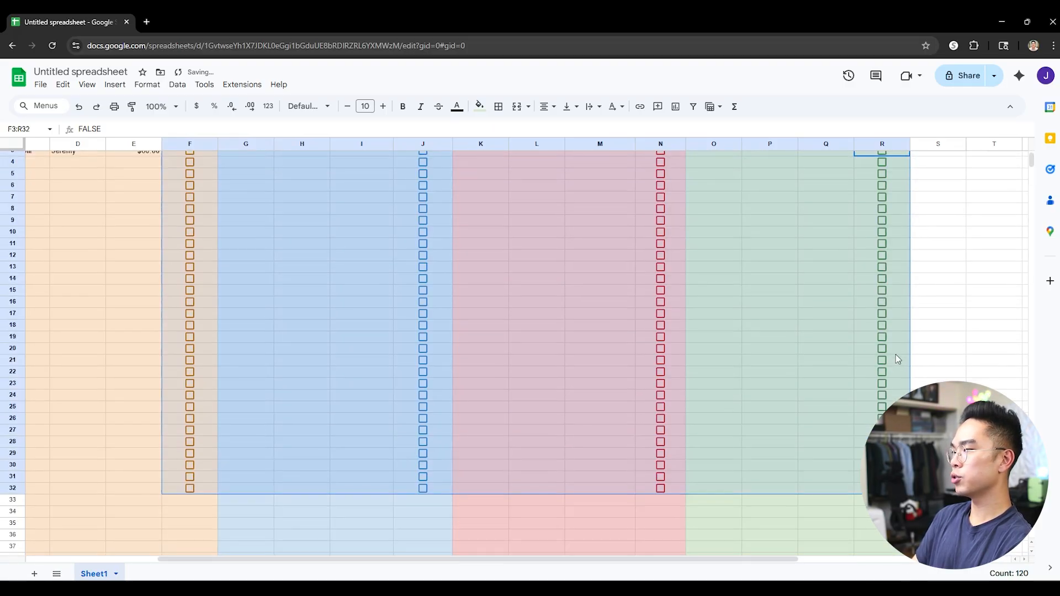
click(962, 305)
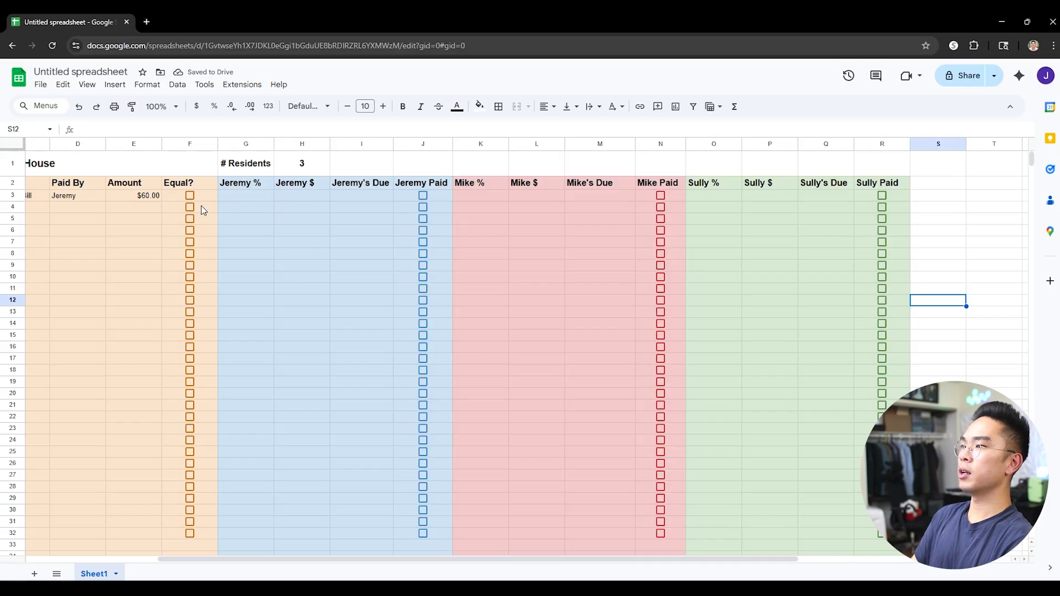
- Examine the filled-down checkboxes and the due formulas in M3 and I3
click(406, 193)
click(406, 211)
click(403, 223)
click(578, 198)
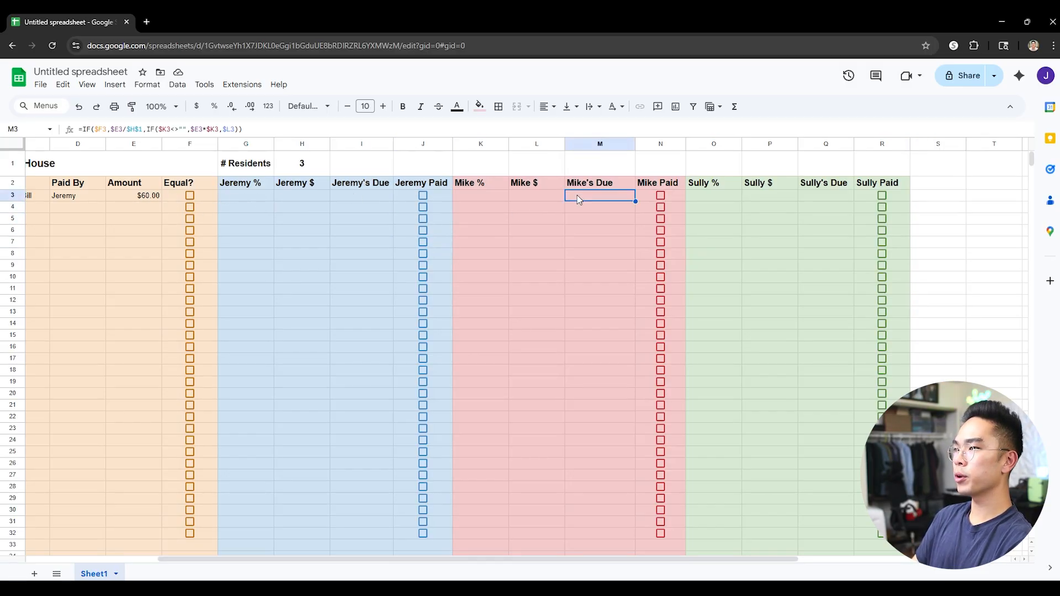
click(378, 199)
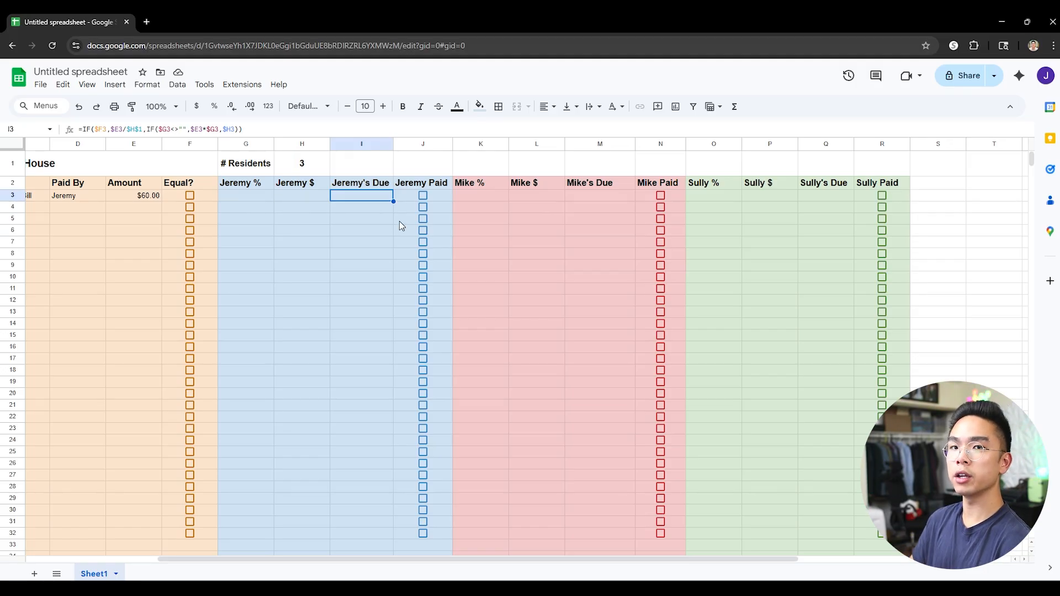
click(160, 208)
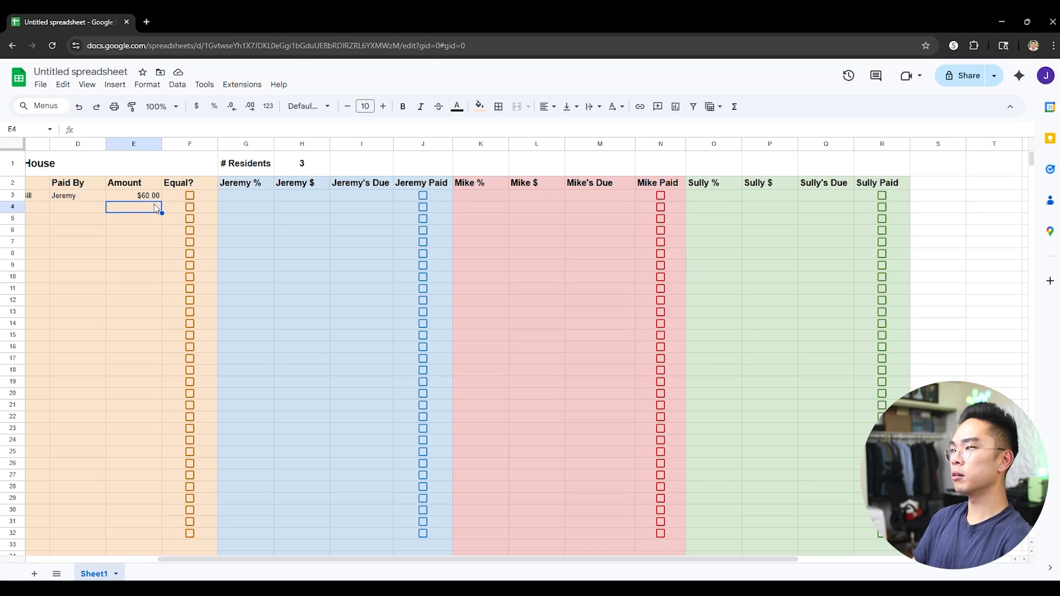
key(Up)
click(424, 200)
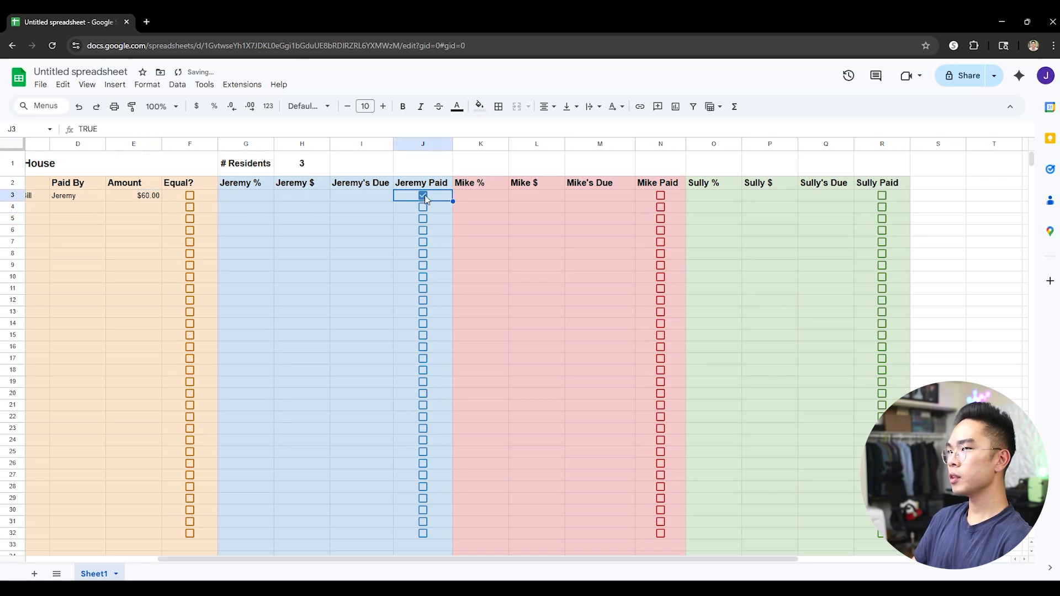
click(383, 199)
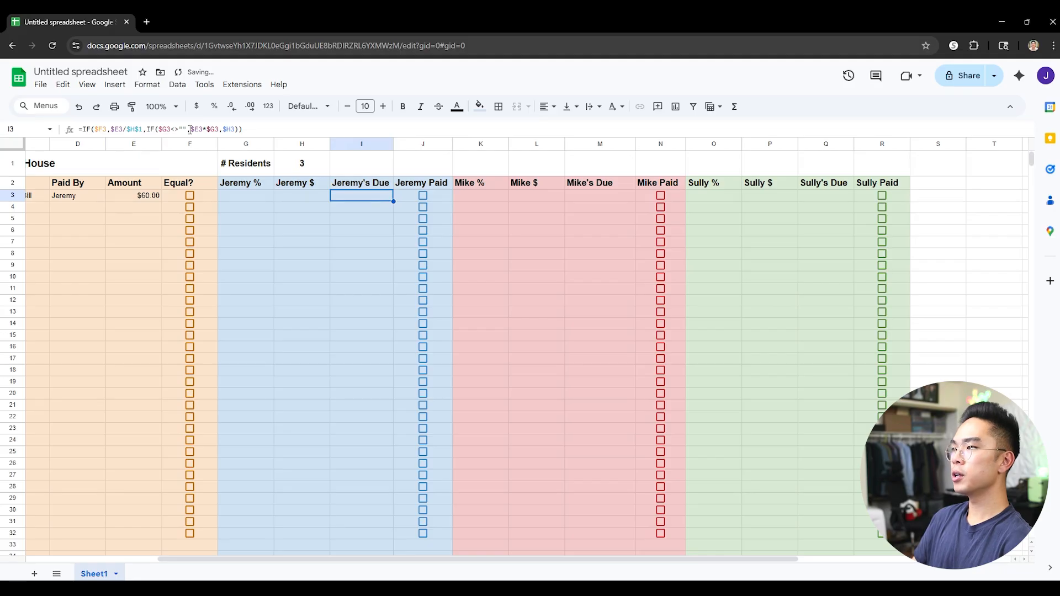
- Enter an amount of 45 in E4 and test the equal split by toggling F4 on and off
click(158, 208)
text(45)
key(Return)
click(189, 208)
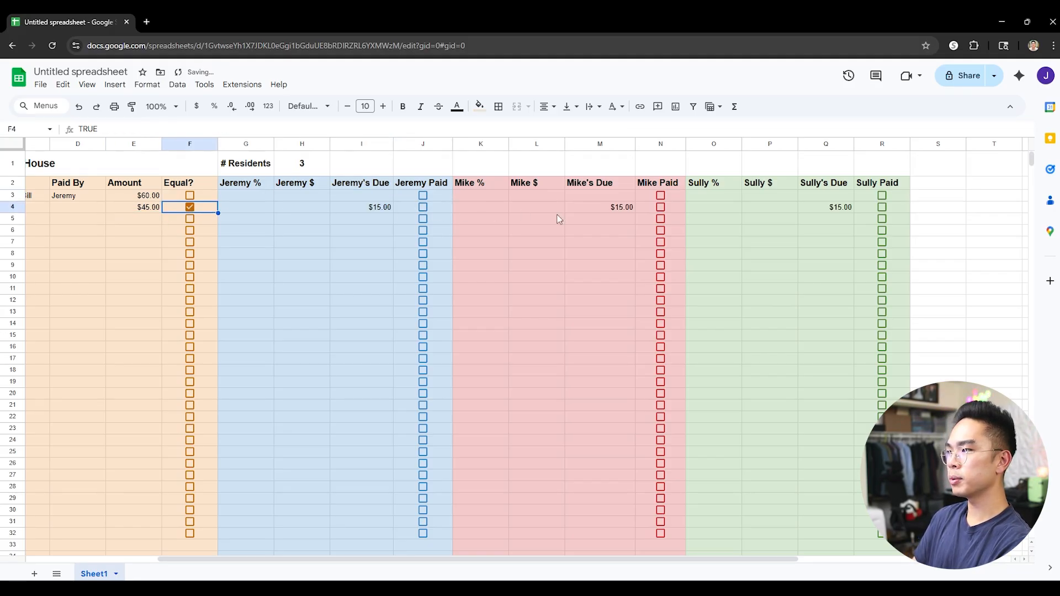
click(189, 209)
- Test a percentage split in row 4 with 20% in G4, 40% in K4 and 40% in O4, checking the due in Q4
click(263, 210)
text(20)
key(Return)
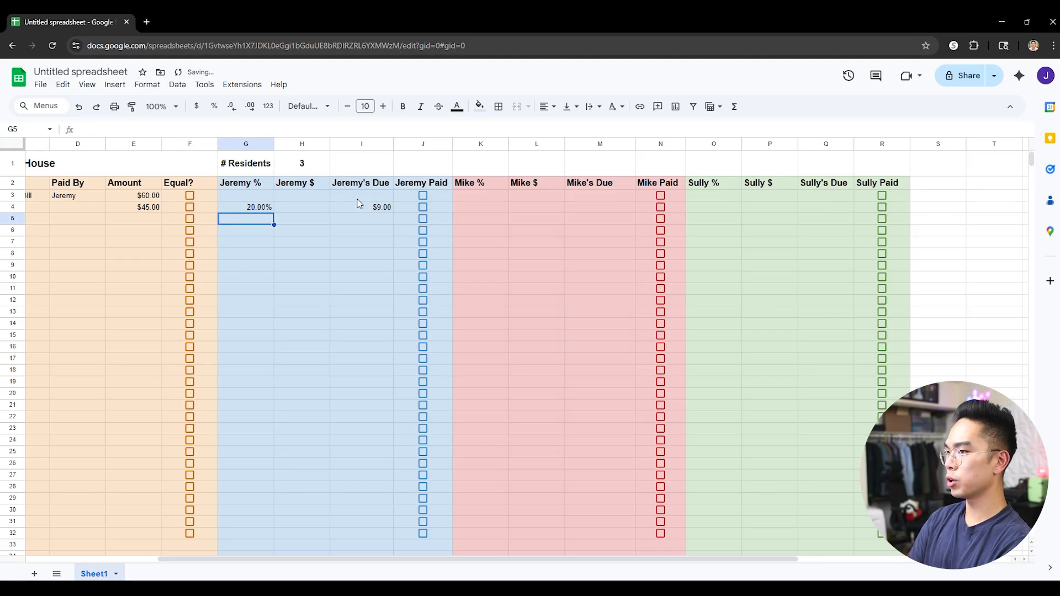
click(474, 210)
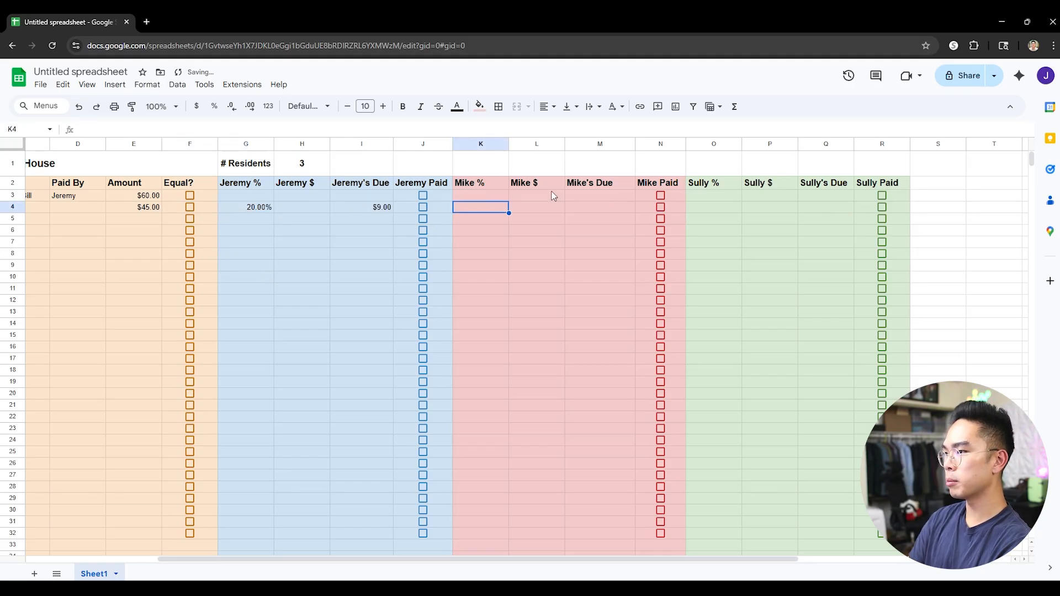
text(40)
key(Return)
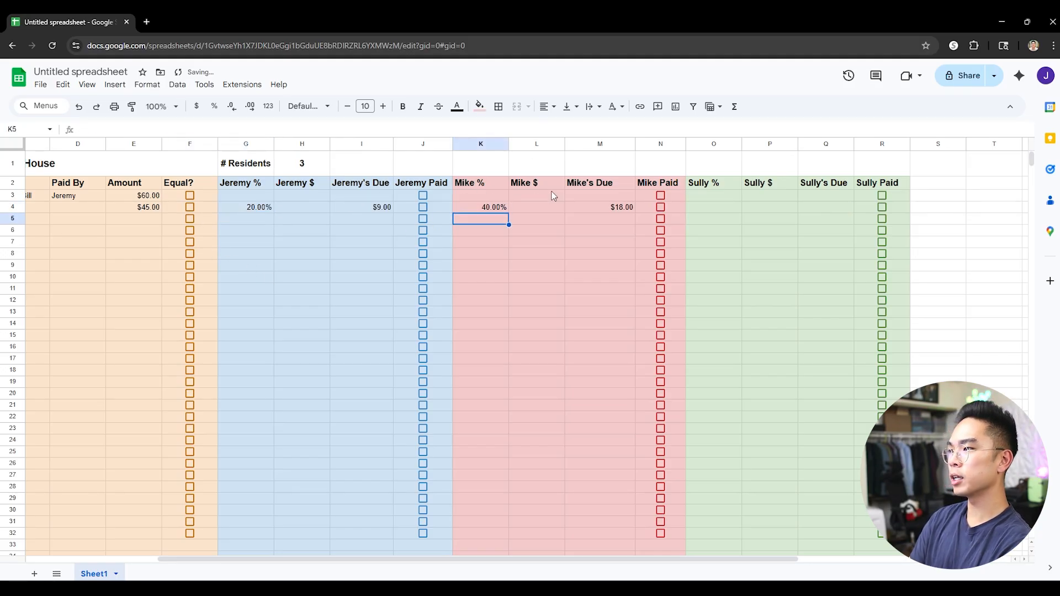
click(728, 209)
text(40)
key(Return)
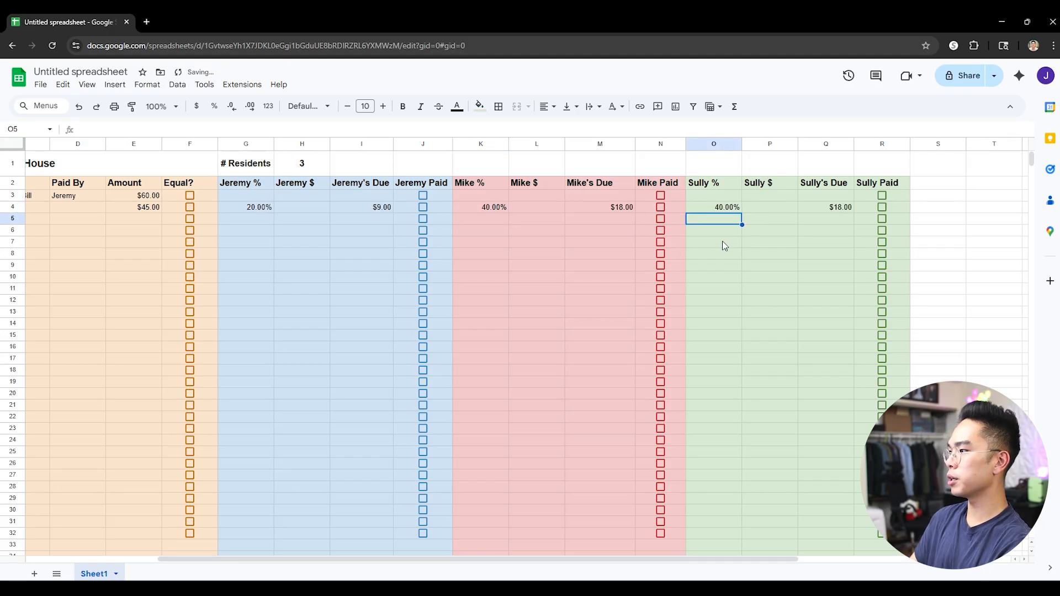
click(824, 208)
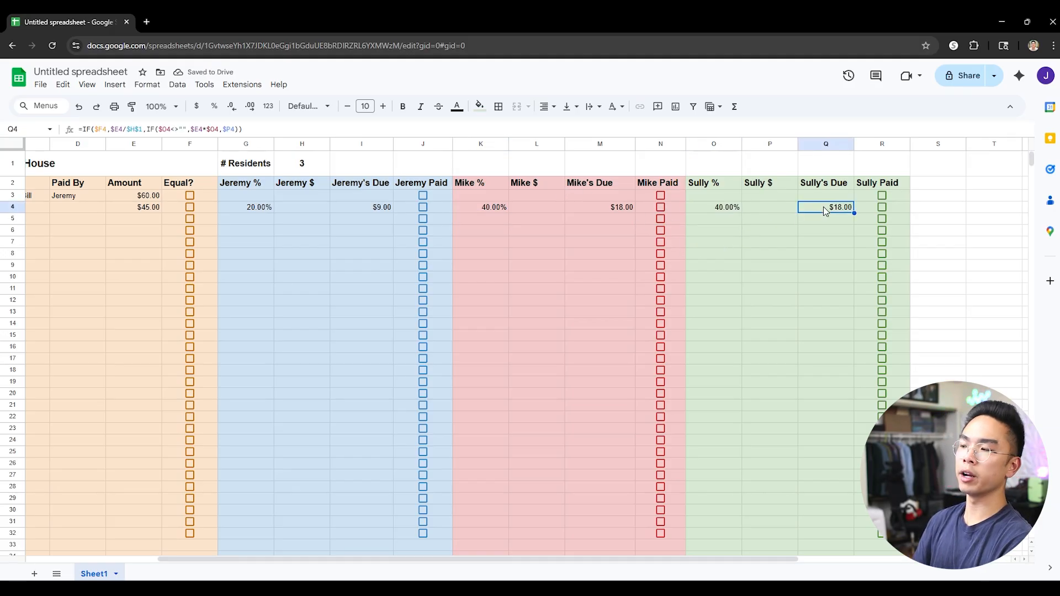
- Undo the three percentage entries in row 4 and inspect the due formula in I4
key(ctrl+z)
key(ctrl+z)
key(ctrl+z)
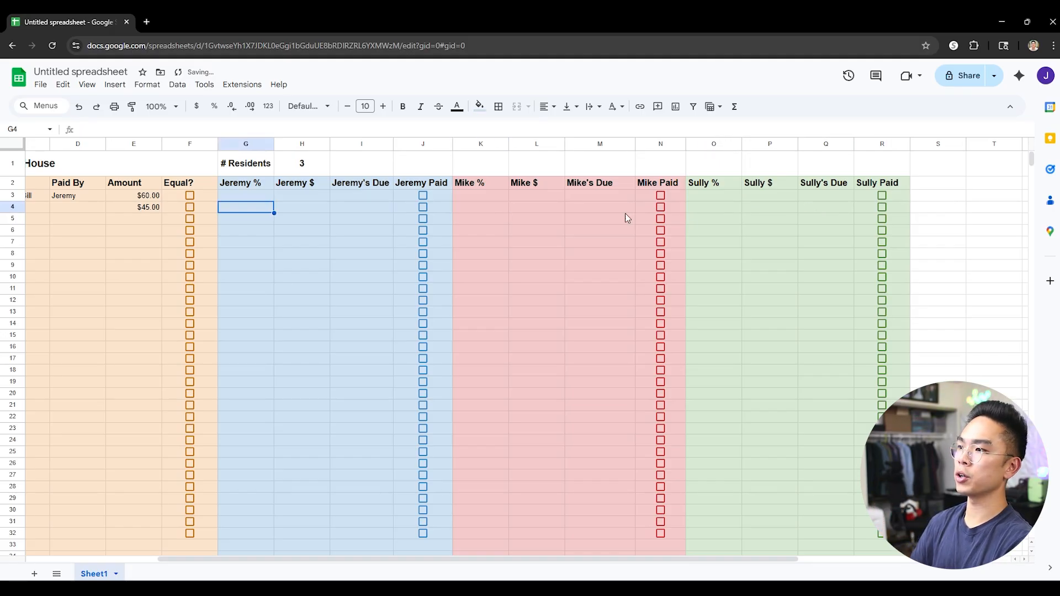
click(343, 209)
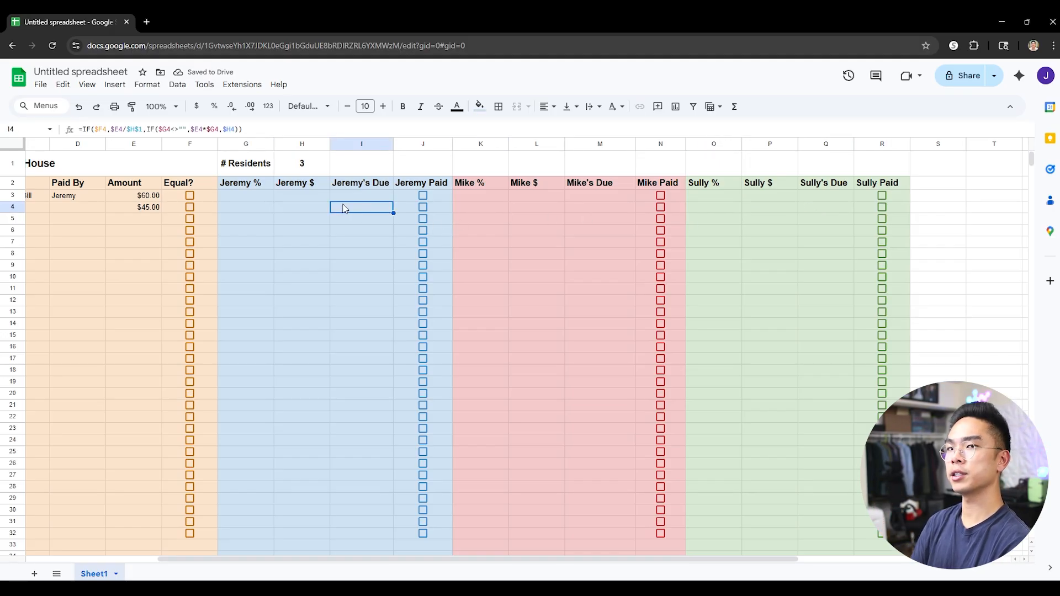
drag(608, 558, 768, 563)
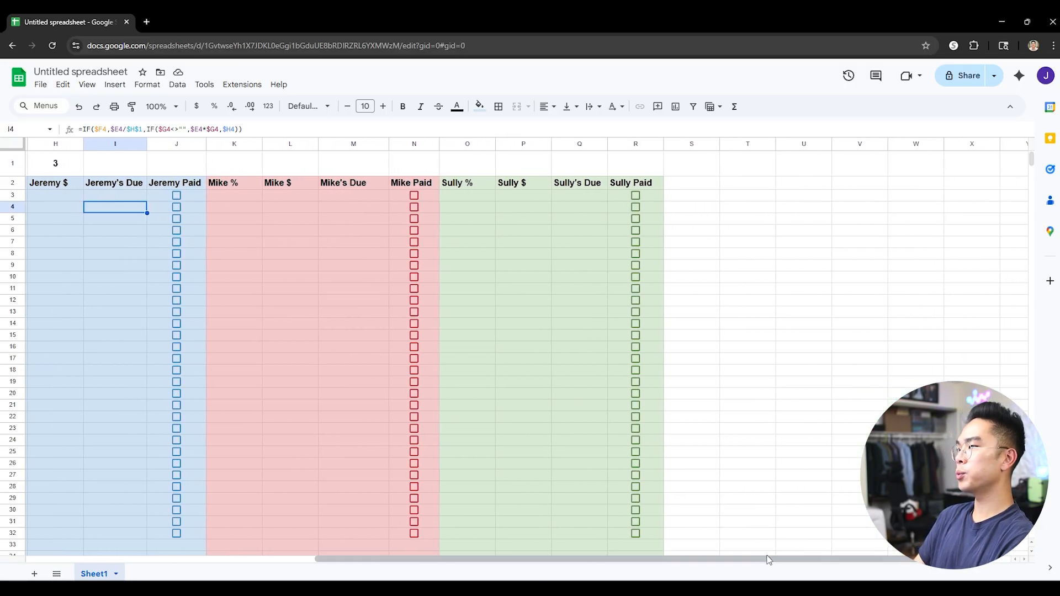
- Extend the third resident's block O2:R3 across to S2:V3 and fill the new cells with light purple
drag(478, 184, 865, 207)
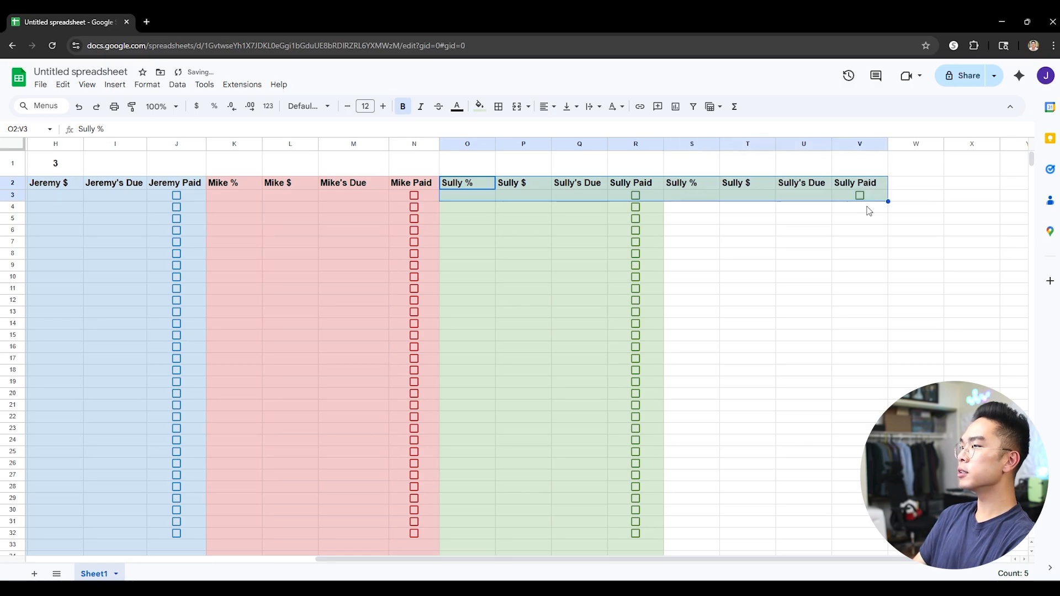
click(849, 218)
drag(702, 186, 849, 202)
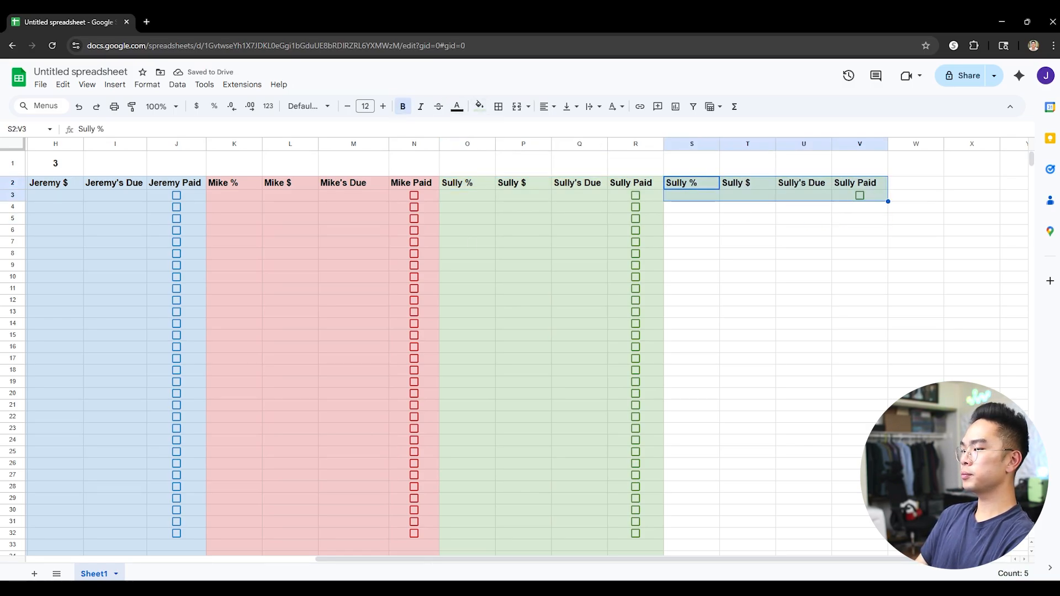
click(479, 106)
click(578, 178)
click(739, 222)
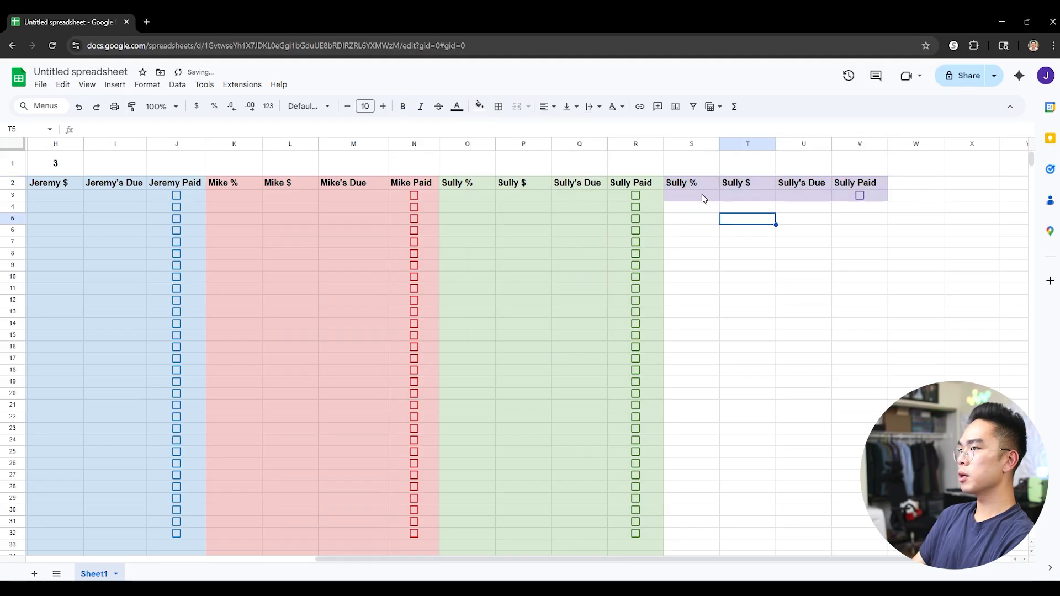
- Replace the third resident's name with the fourth resident's name in the % and $ headers in S2 and T2
click(694, 185)
double_click(89, 128)
text(Randall)
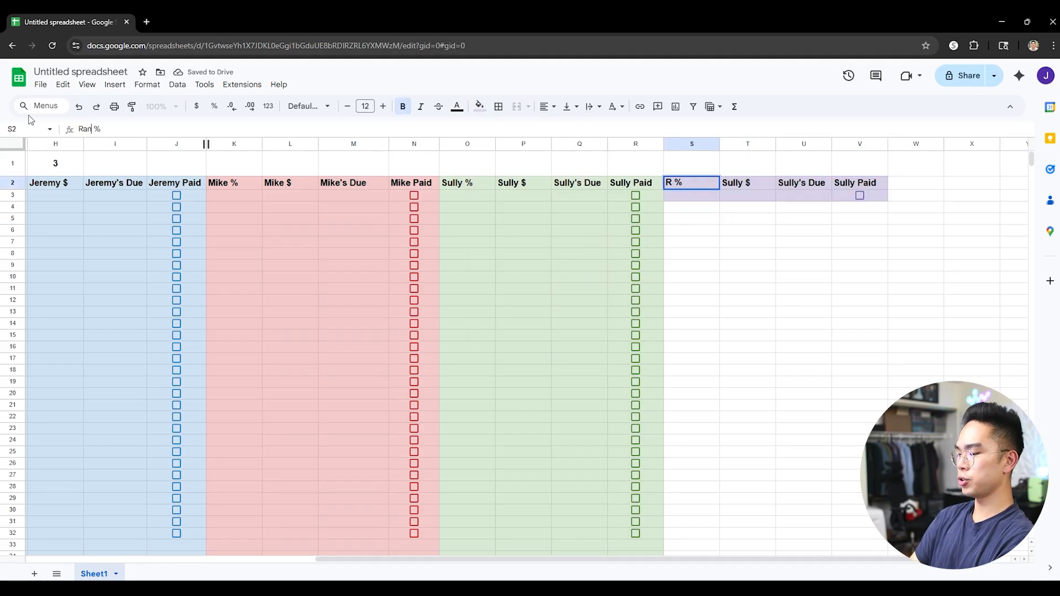
key(Return)
click(741, 185)
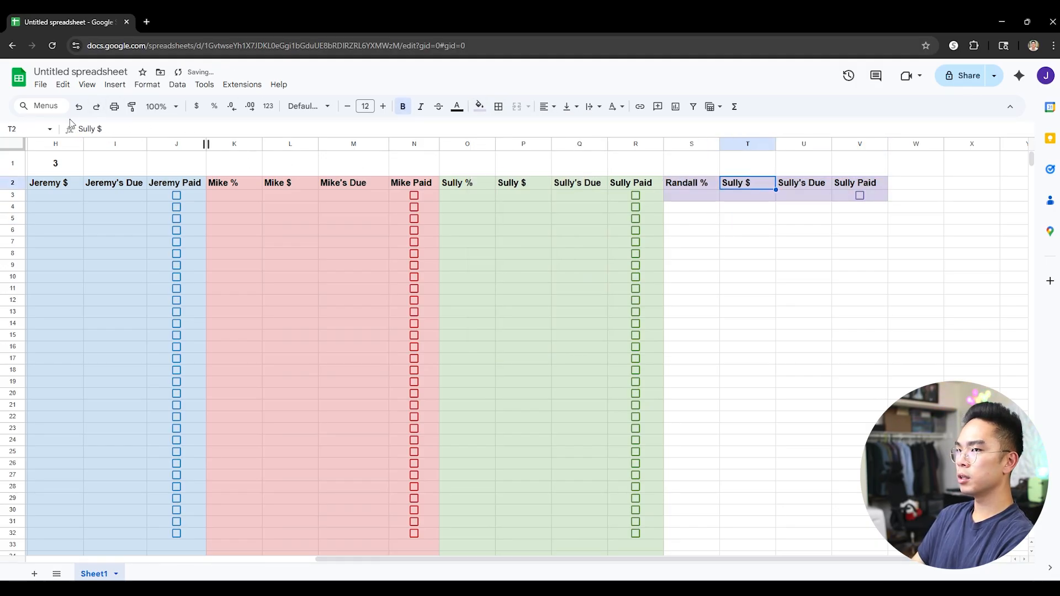
double_click(90, 129)
text(Randall)
key(Return)
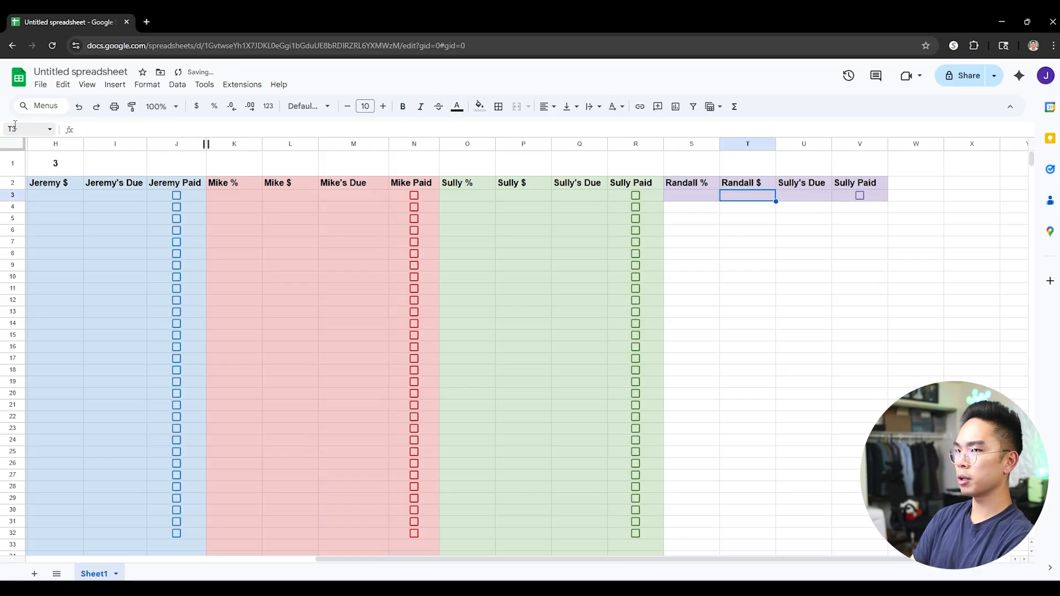
- Put the fourth resident's name in the Due and Paid headers in U2 and V2, and fit the widths of columns U and V
click(787, 186)
double_click(88, 128)
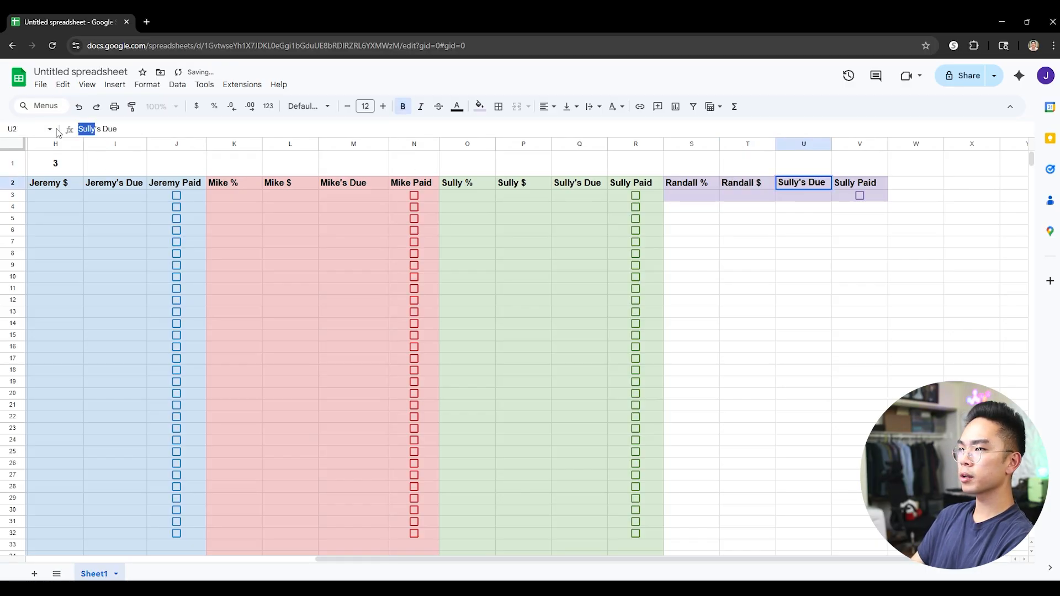
text(Randall)
key(Return)
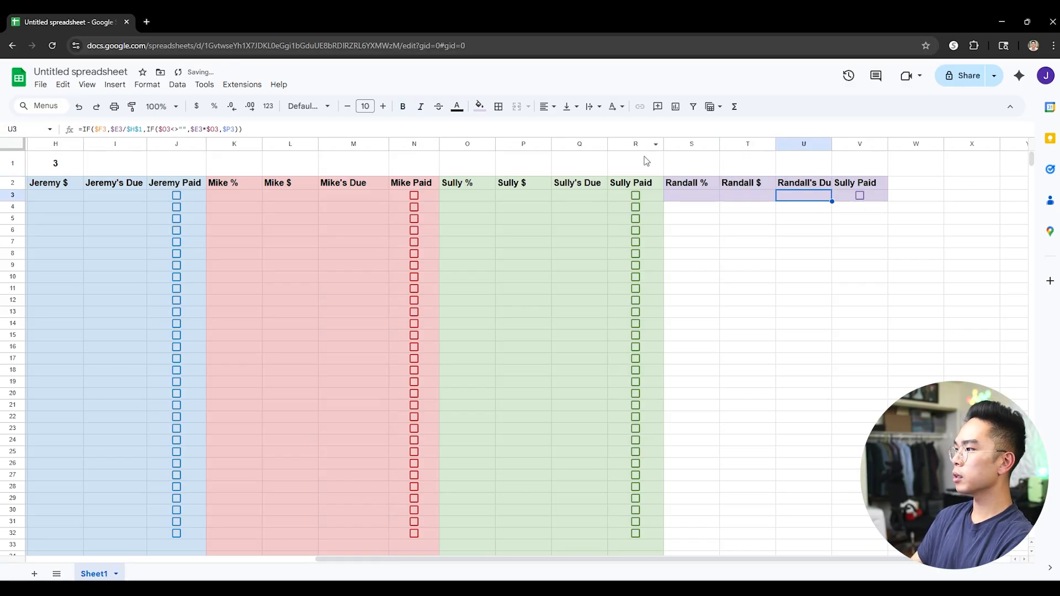
double_click(833, 143)
click(873, 182)
double_click(88, 129)
text(Randall)
key(Return)
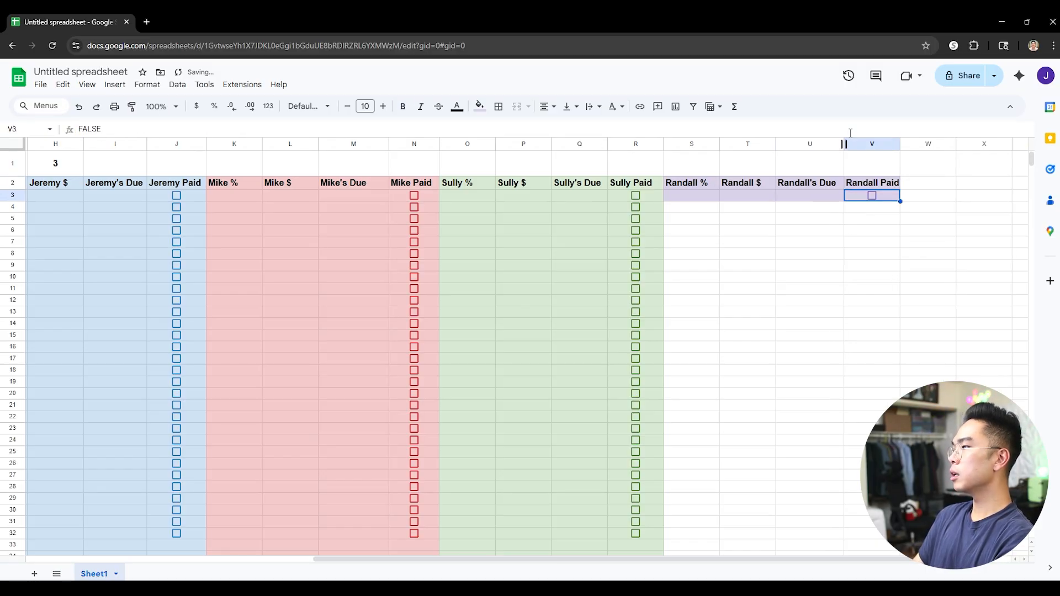
double_click(901, 144)
- Fill the entire columns S through V with light purple
click(877, 144)
shift+click(684, 144)
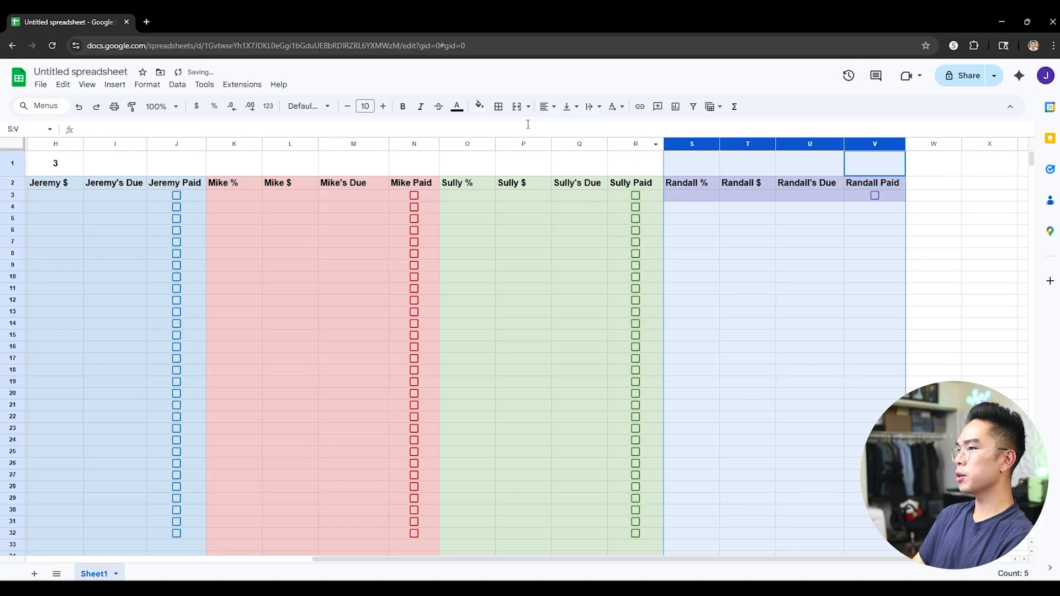
click(479, 106)
click(788, 145)
click(914, 181)
drag(867, 146, 679, 138)
click(480, 106)
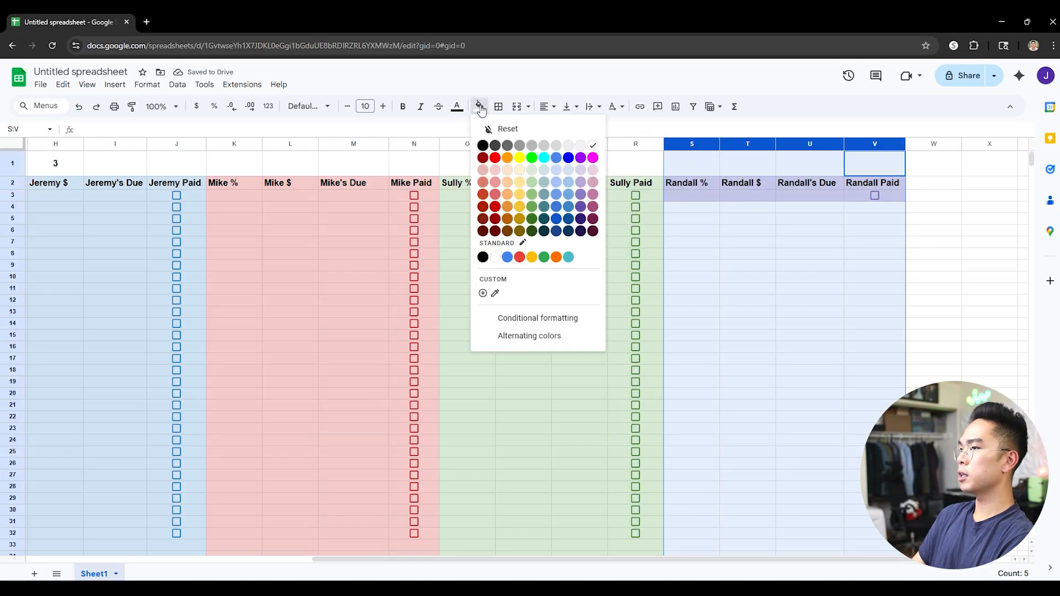
click(581, 170)
click(762, 239)
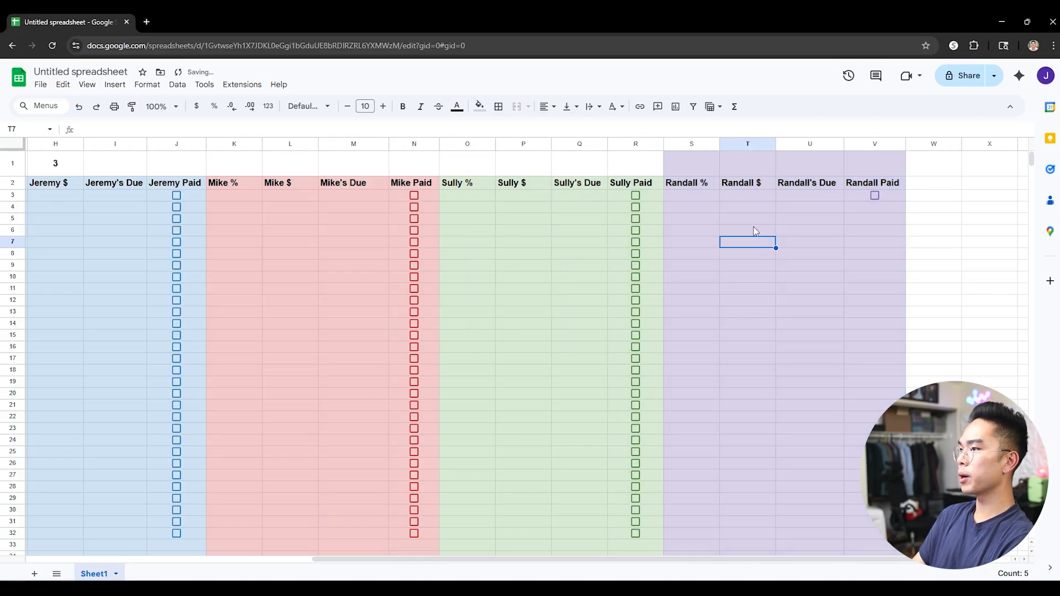
- Reset the fill colour of the cells S1:V1 above the fourth resident's headers
mouse_move(692, 169)
mouse_down()
mouse_move(897, 179)
mouse_move(690, 159)
mouse_up()
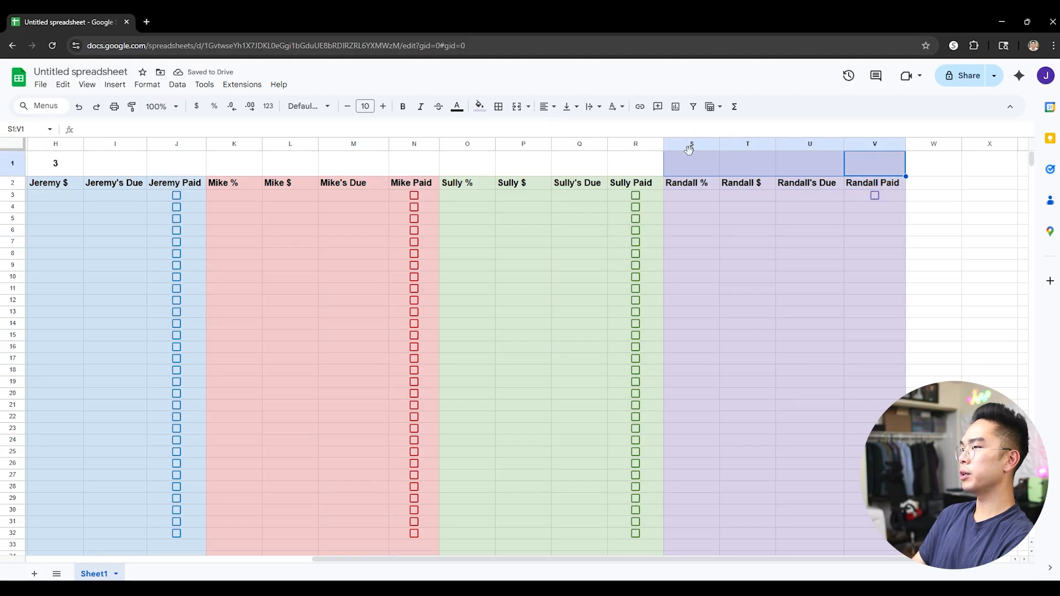
click(479, 106)
click(489, 127)
click(850, 265)
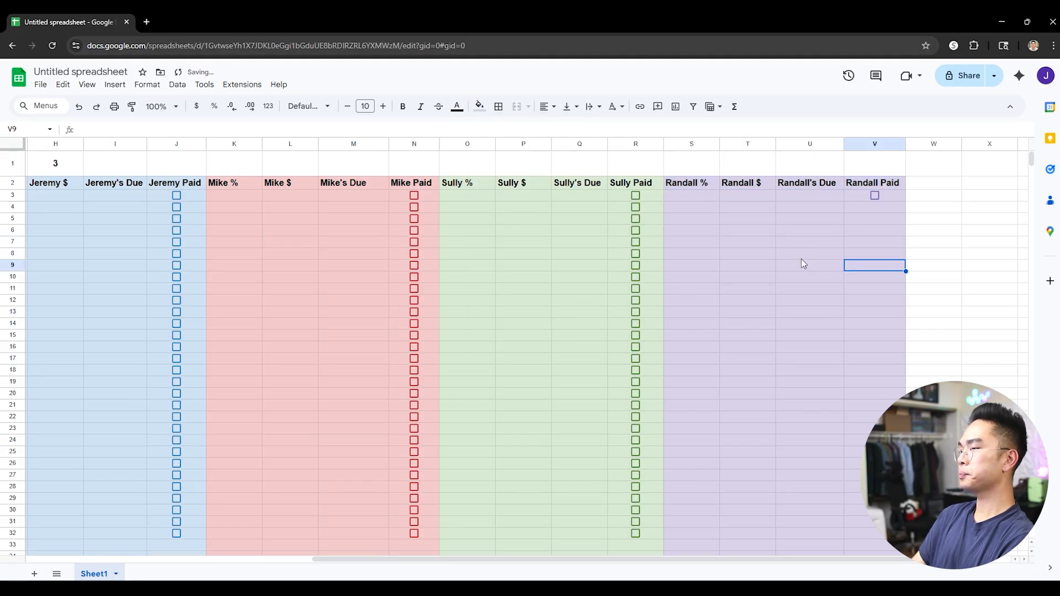
- In the due formula in U3, change the percentage condition's reference to $S3
click(793, 194)
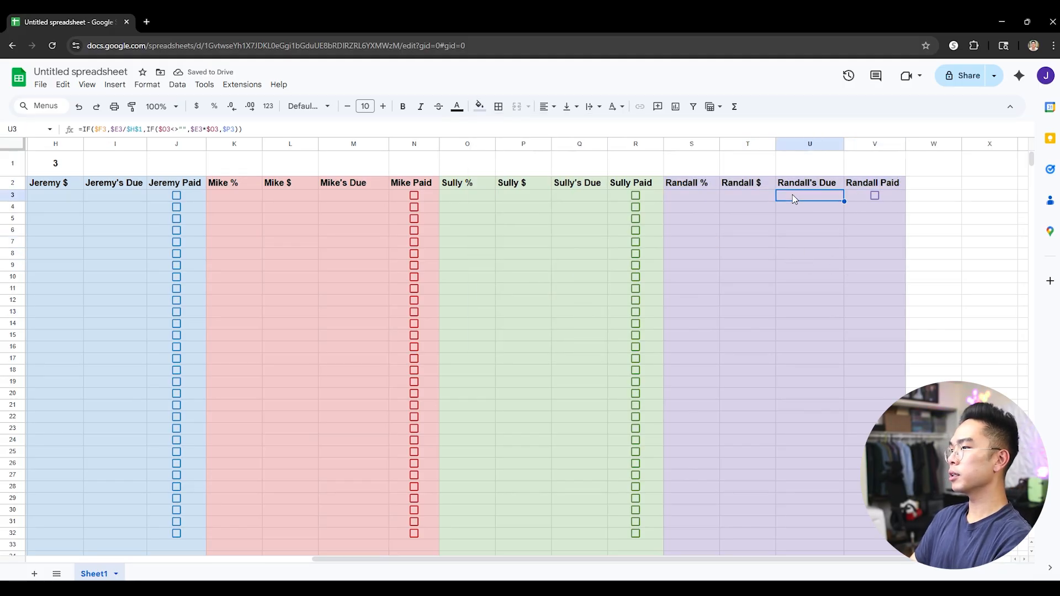
drag(352, 562, 291, 572)
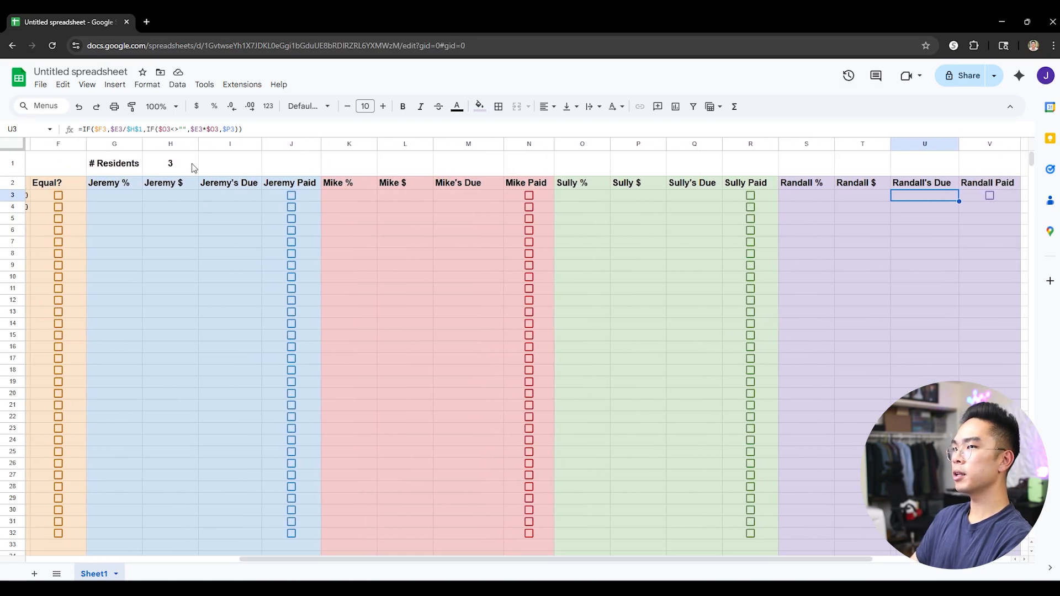
click(169, 131)
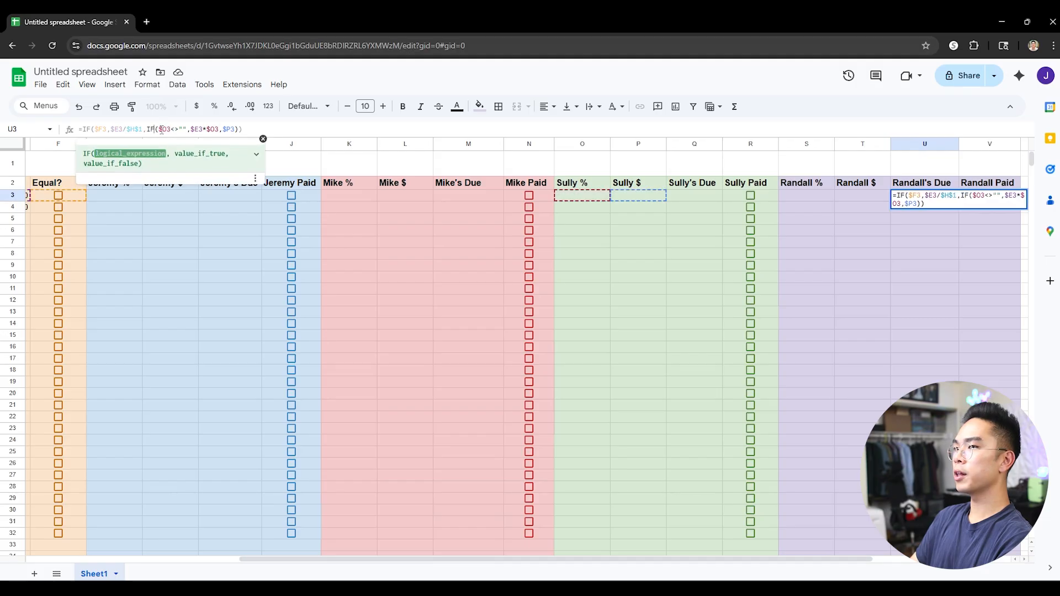
click(820, 194)
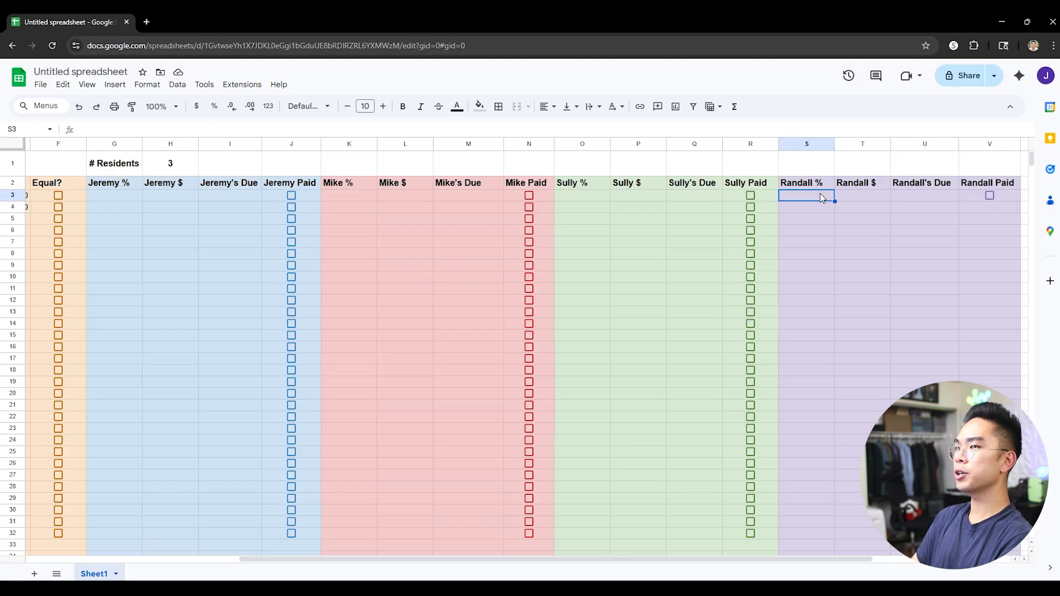
click(913, 193)
click(165, 128)
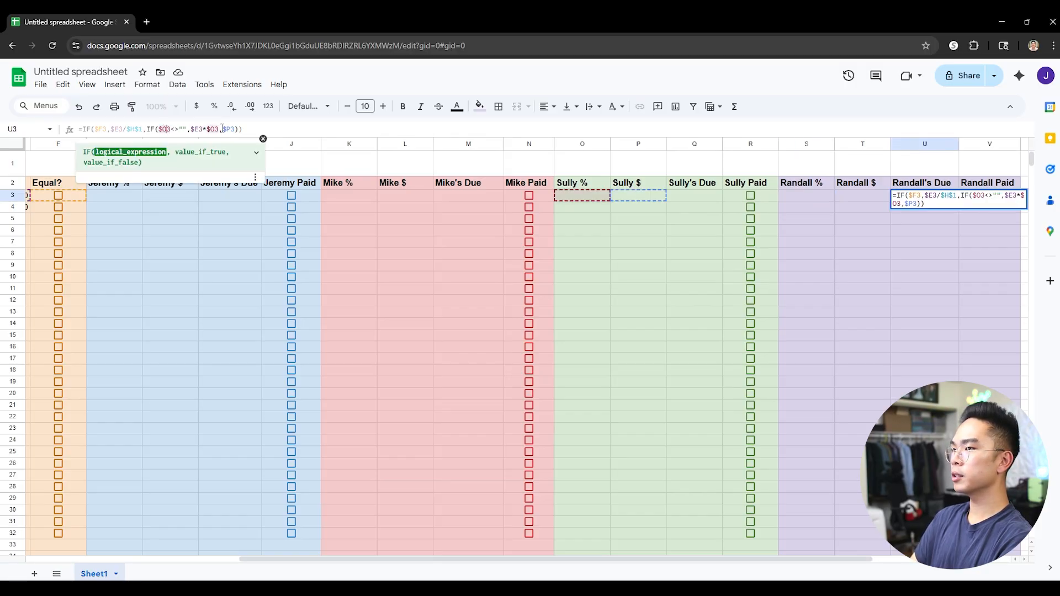
key(BackSpace)
text(S)
- Change the percentage multiplier in U3's formula so that it reads $E3*$S3
key(Right)
key(Right)
key(Right)
key(Right)
key(Right)
key(Right)
key(Right)
key(Right)
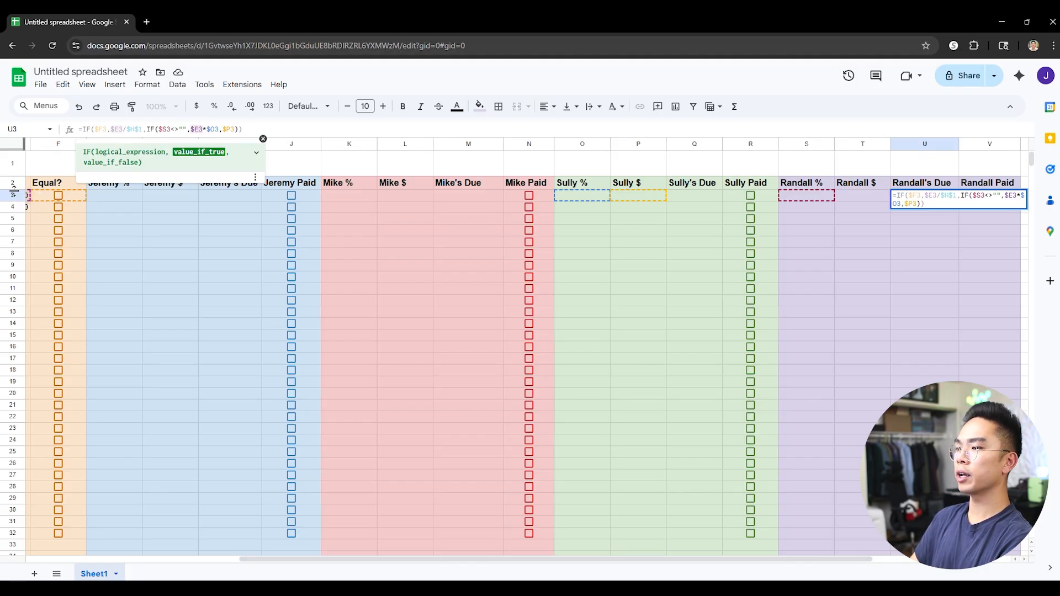
drag(295, 560, 457, 561)
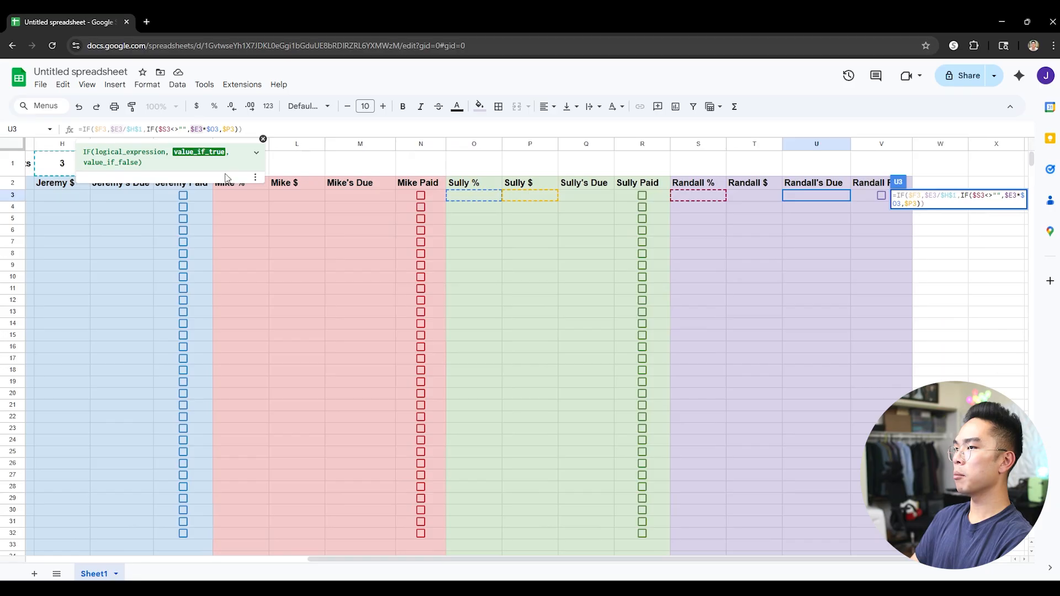
click(215, 130)
key(BackSpace)
text(S)
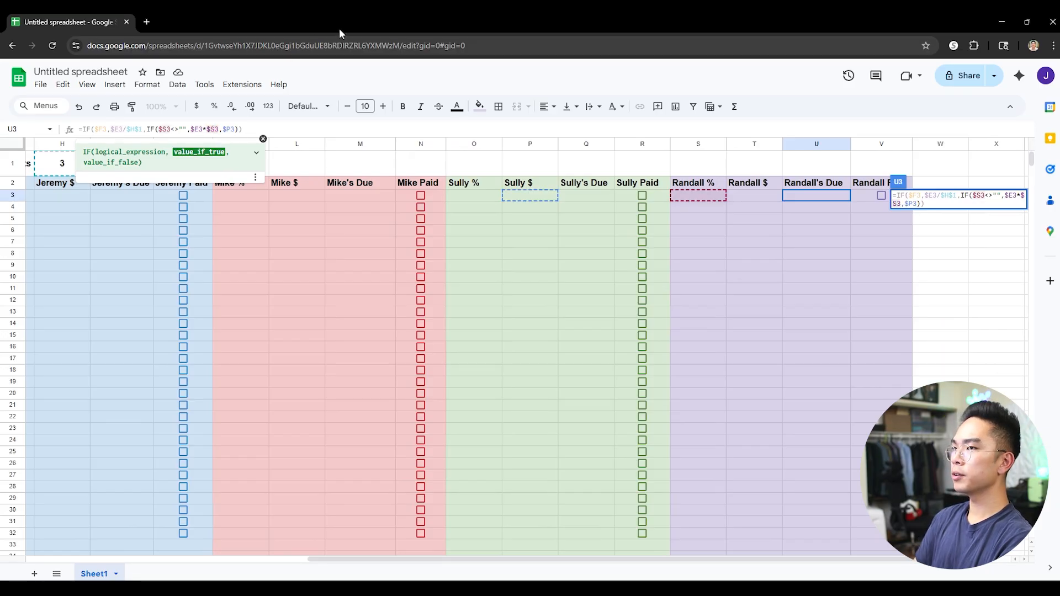
- Change the fallback dollar reference in U3's formula to $T3 and commit the formula
key(Right)
key(Right)
key(Right)
key(Right)
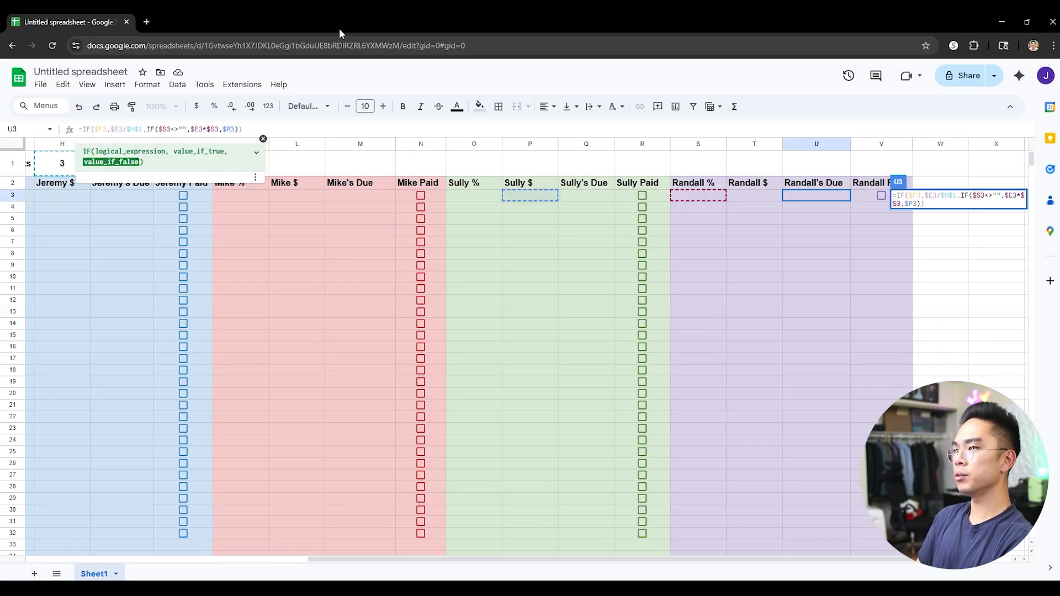
key(BackSpace)
text(T)
key(Return)
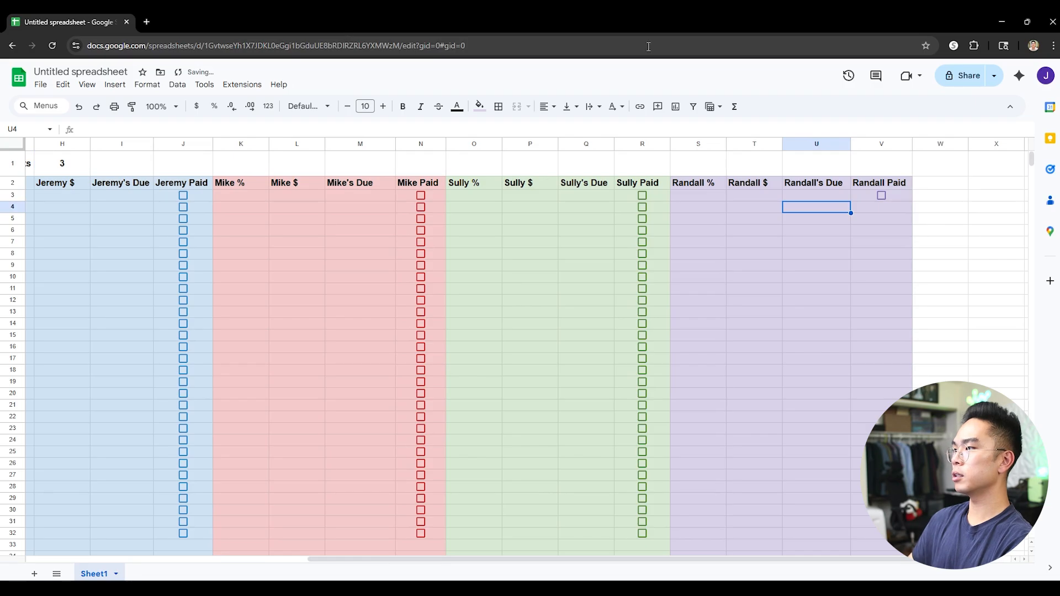
- Set the number of residents in H1 to 4
drag(702, 560, 526, 559)
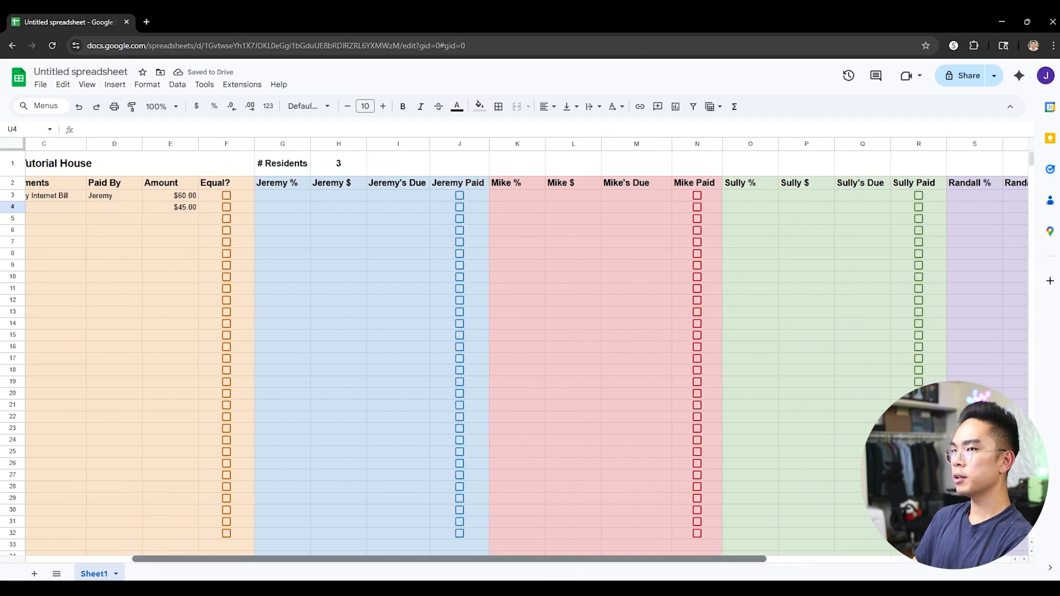
click(339, 163)
text(4)
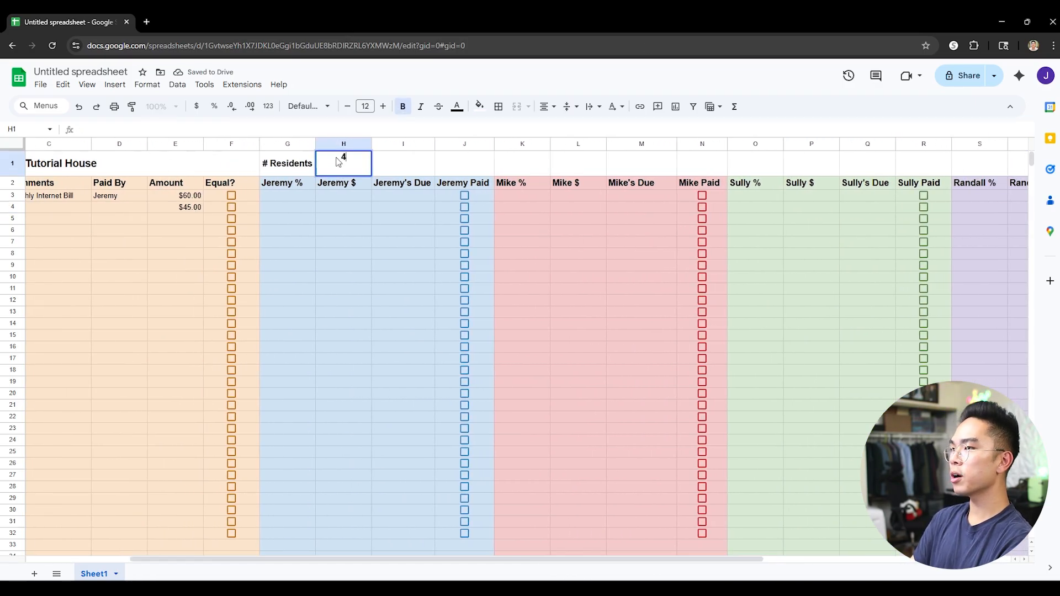
key(Return)
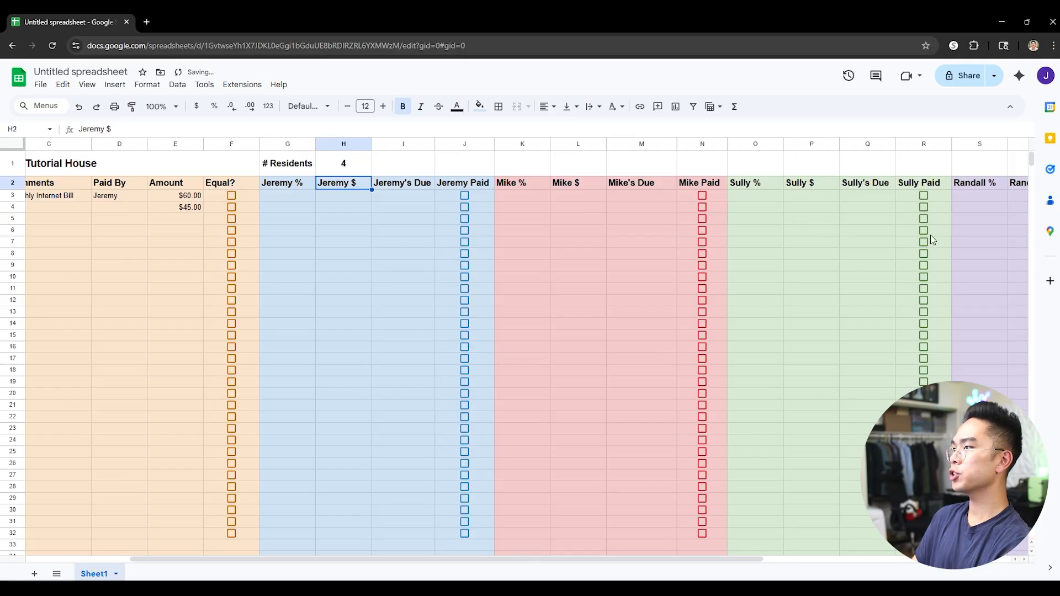
- Test the equal split in row 3 by toggling F3 on and off, checking the dues in all four resident blocks
click(231, 195)
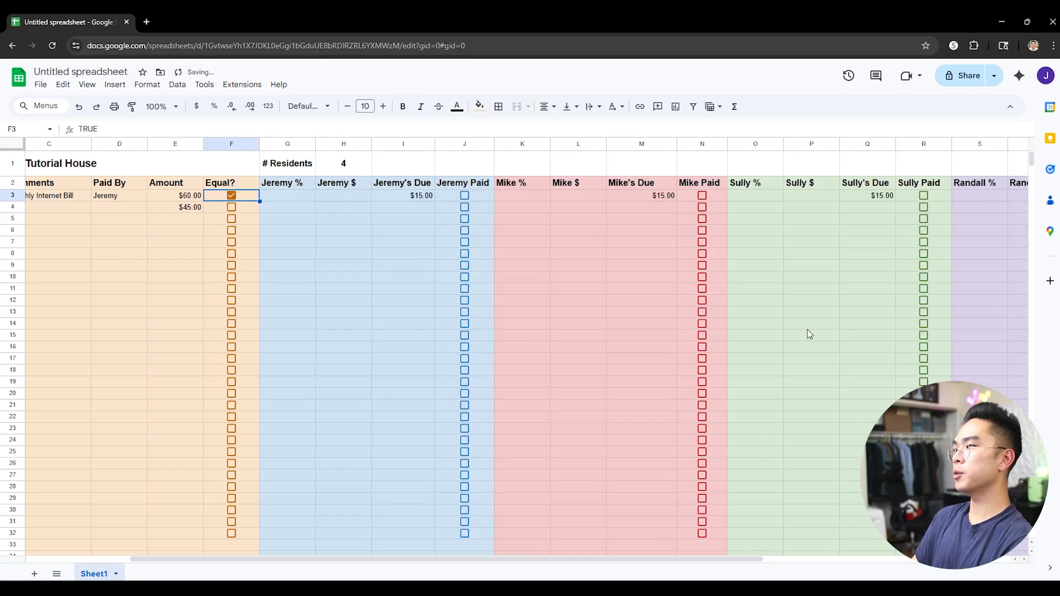
drag(760, 560, 858, 561)
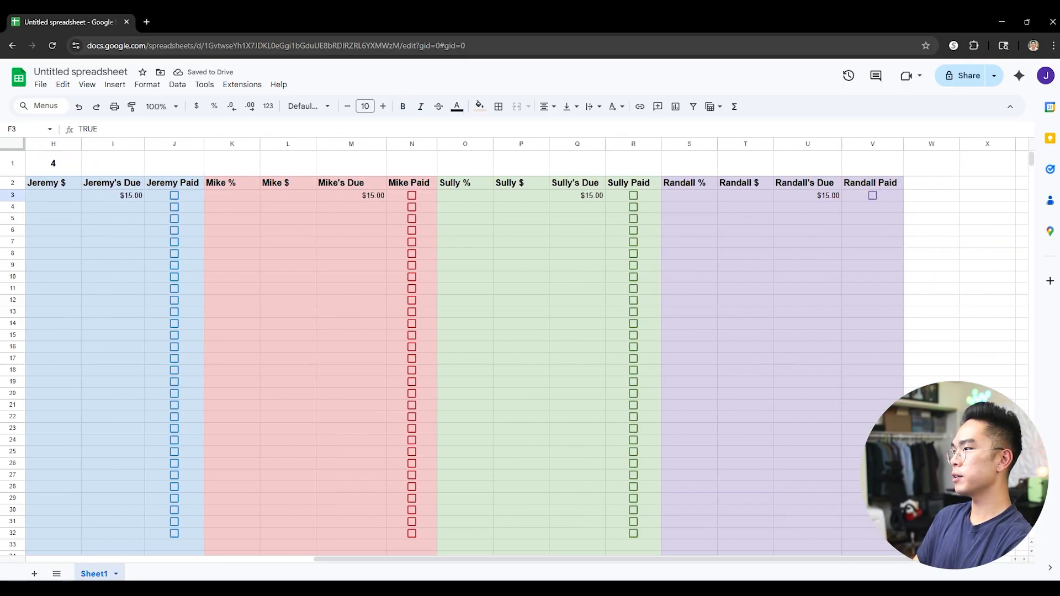
drag(784, 561, 747, 560)
click(283, 196)
- Fill the fourth resident's row S3:V3, with its due formula and paid checkbox, down to row 32
drag(821, 198, 674, 196)
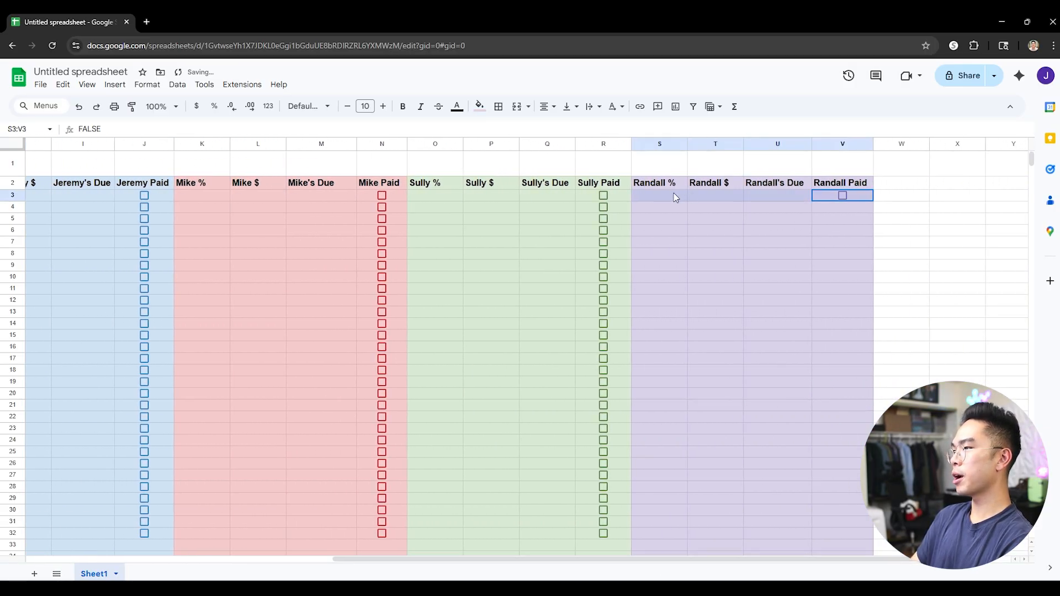
drag(874, 202, 868, 534)
click(958, 452)
drag(794, 559, 581, 538)
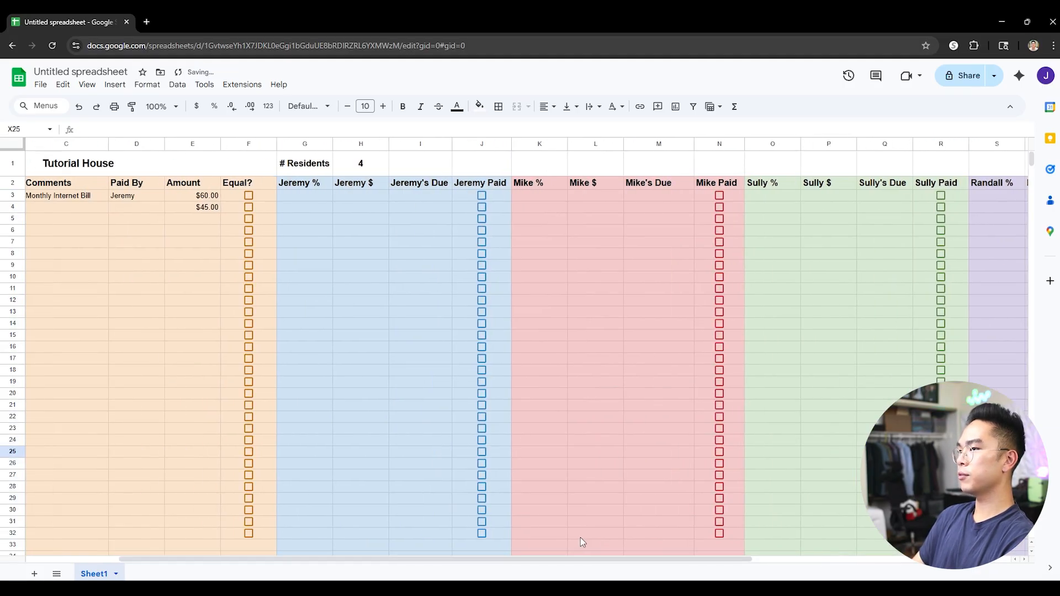